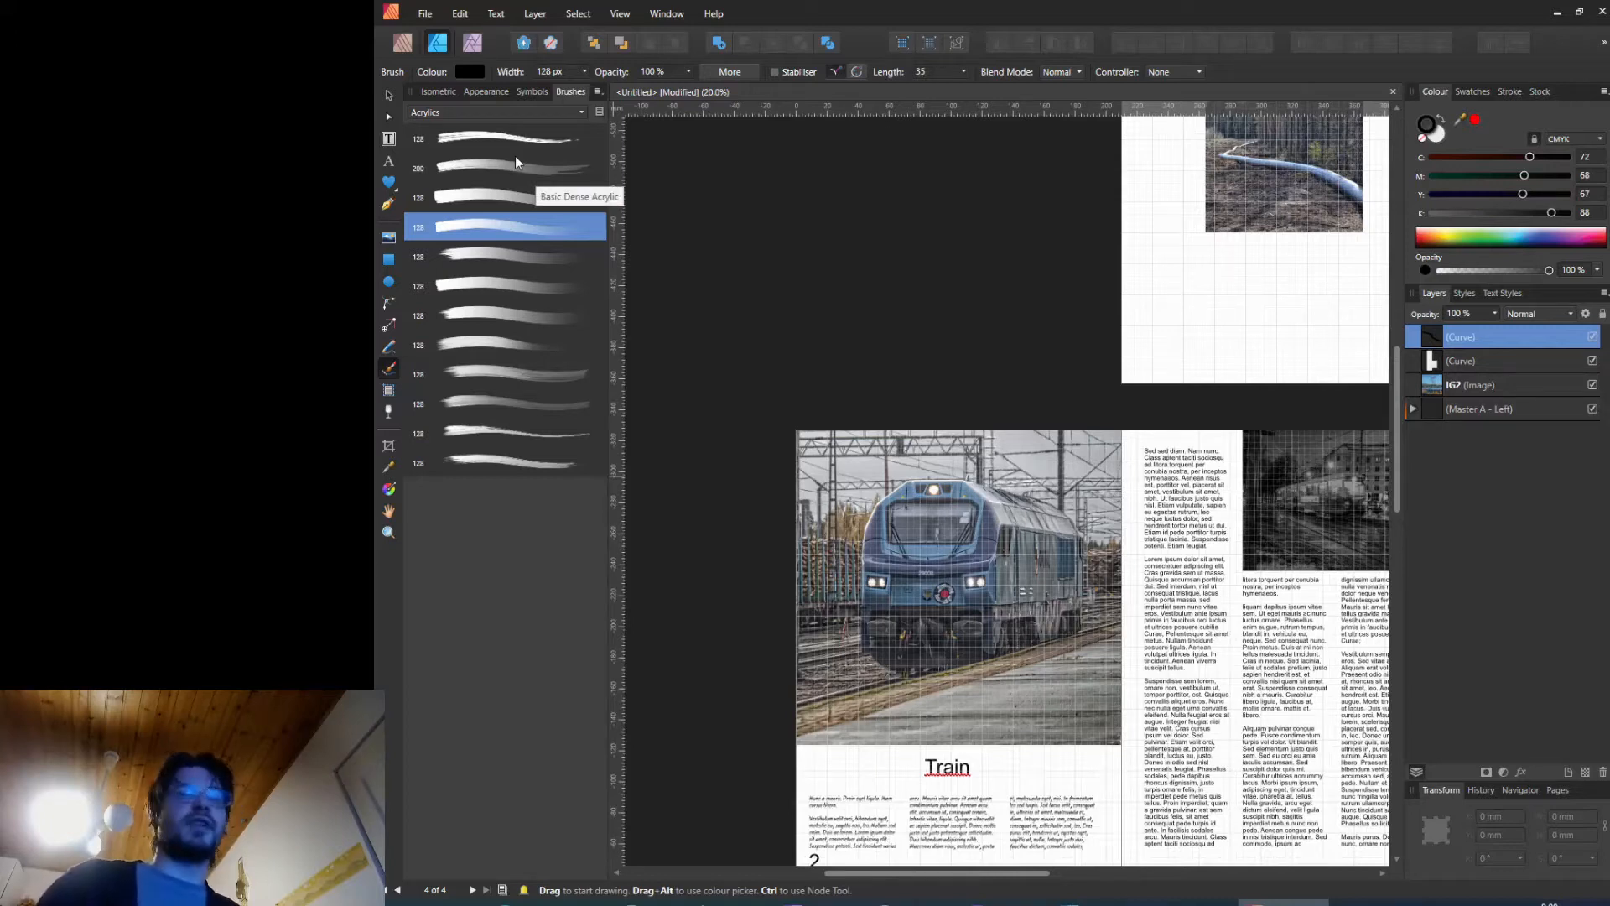
# Step: Switch to the Photo persona
pyautogui.click(473, 43)
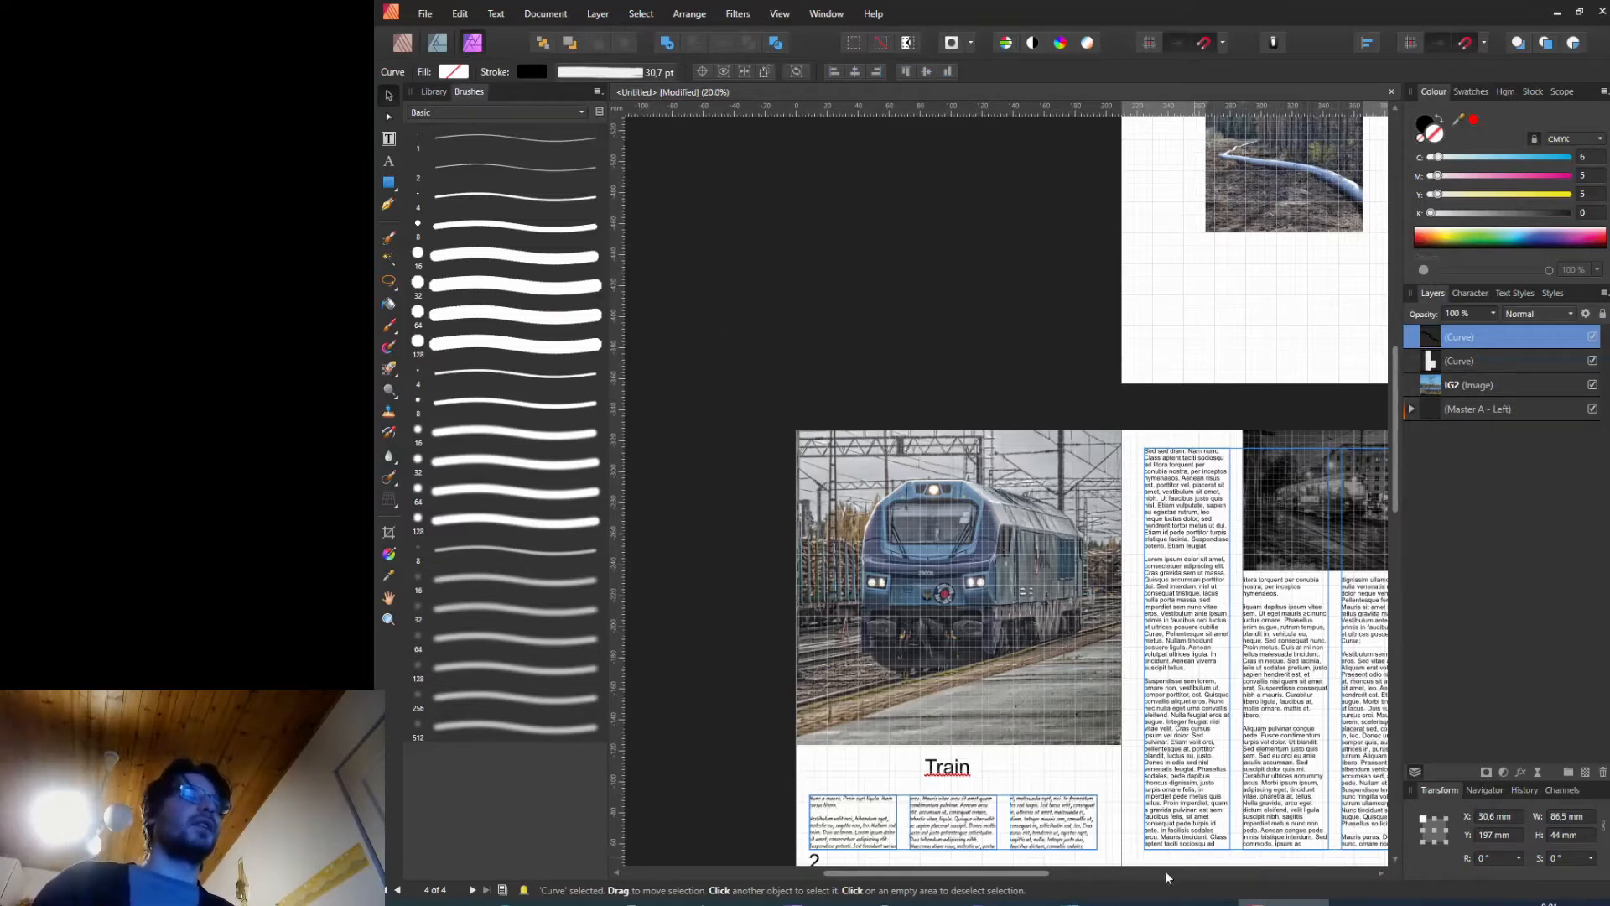
pyautogui.moveTo(1031, 876); pyautogui.dragTo(1101, 877)
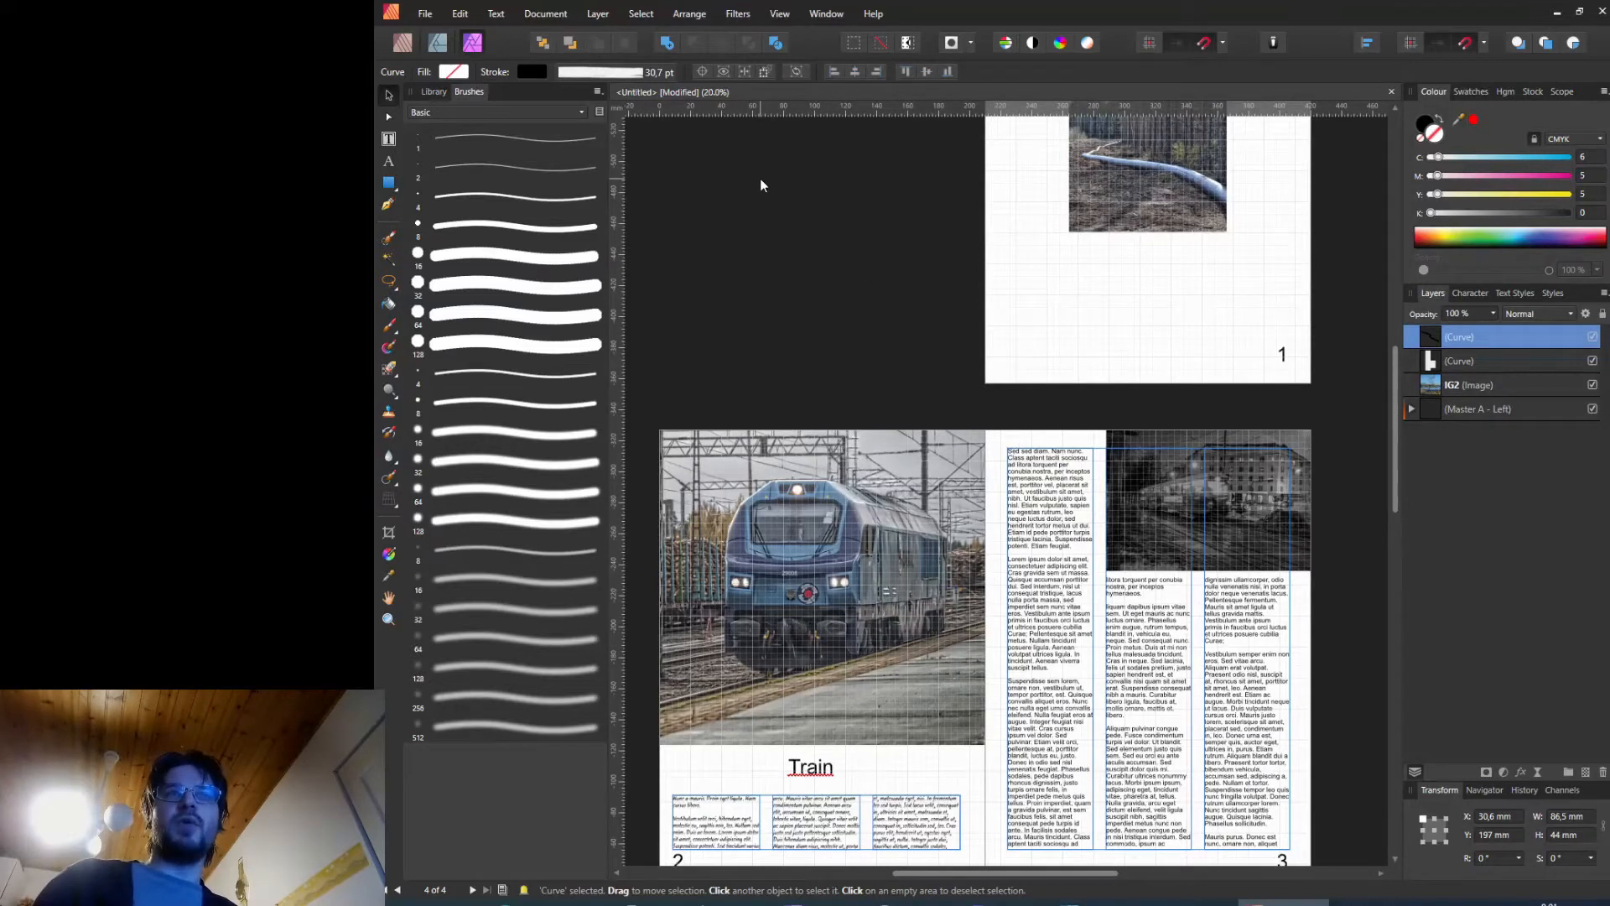
pyautogui.click(425, 15)
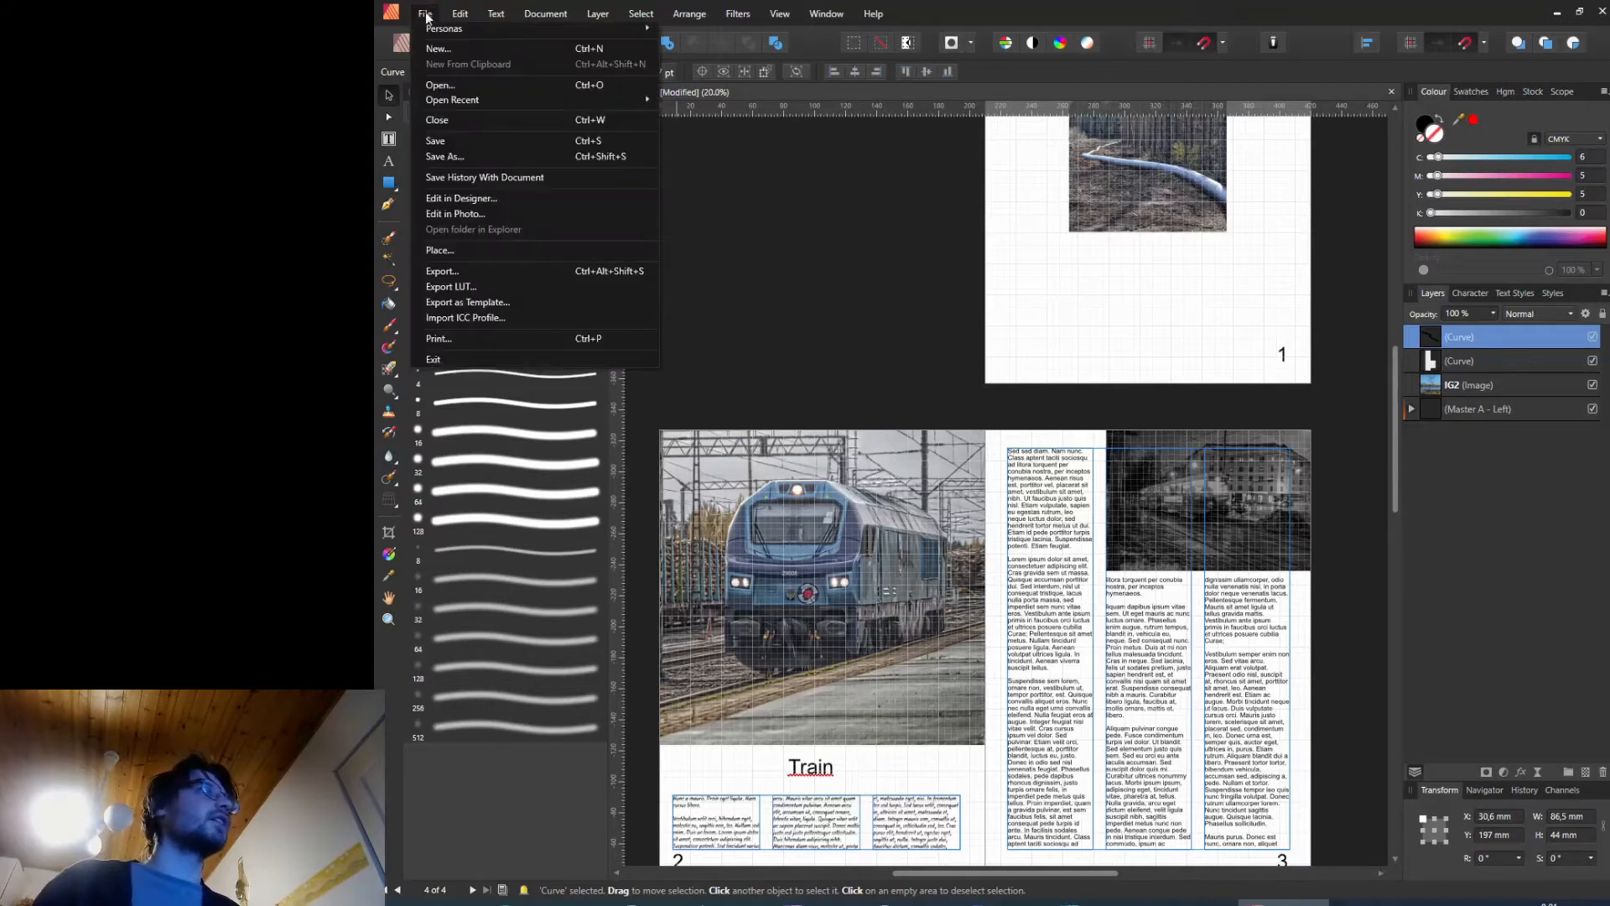
pyautogui.click(493, 49)
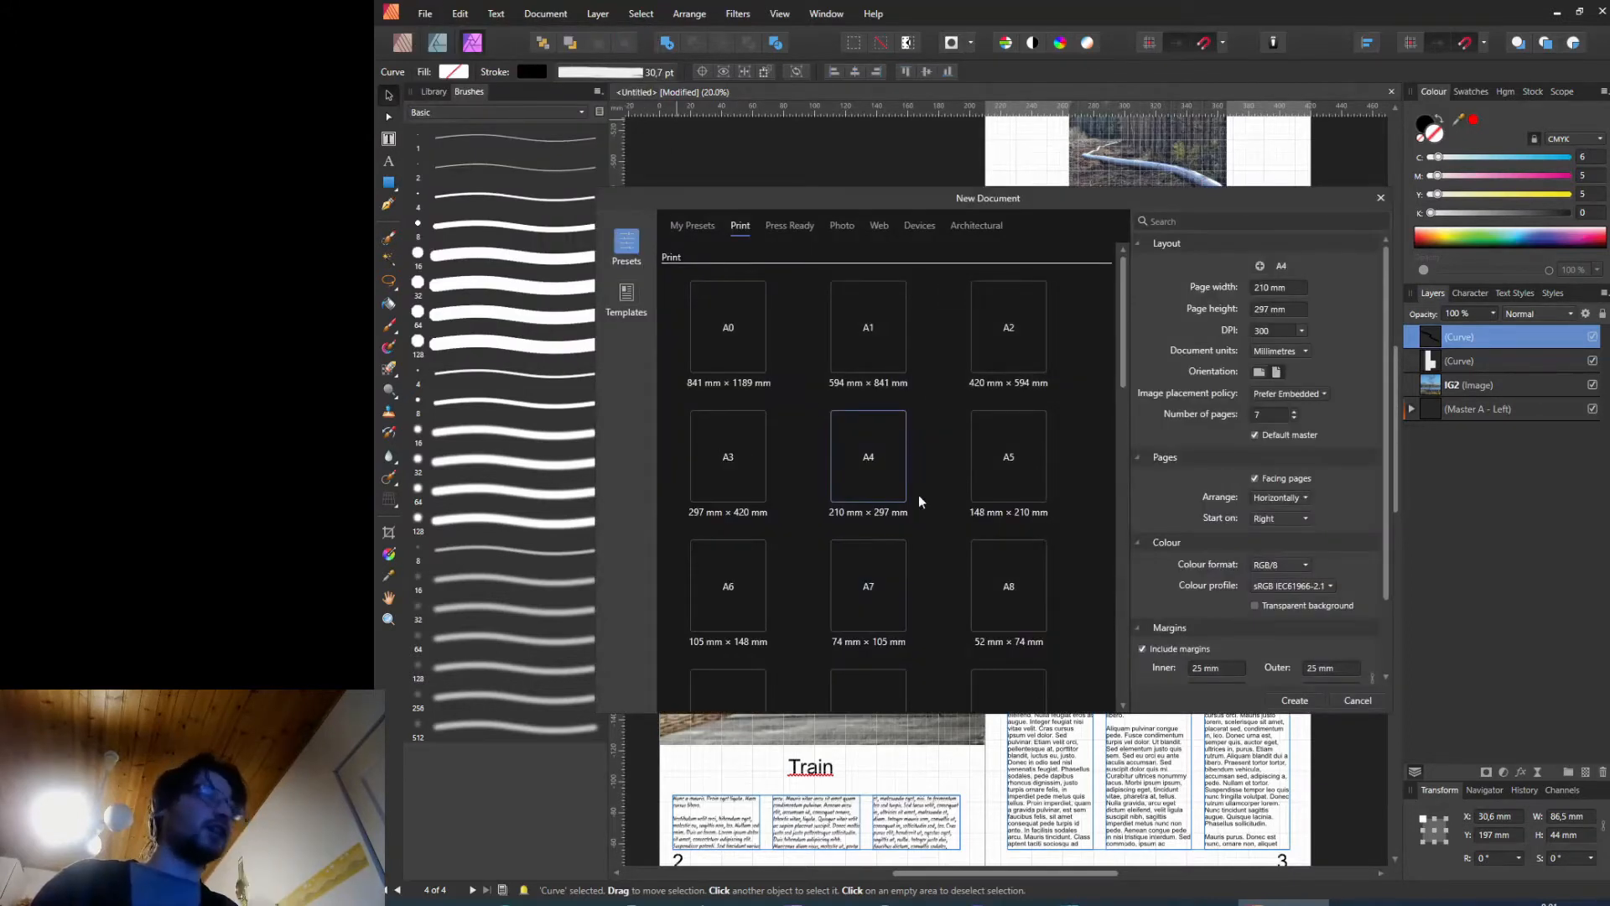
pyautogui.click(1274, 565)
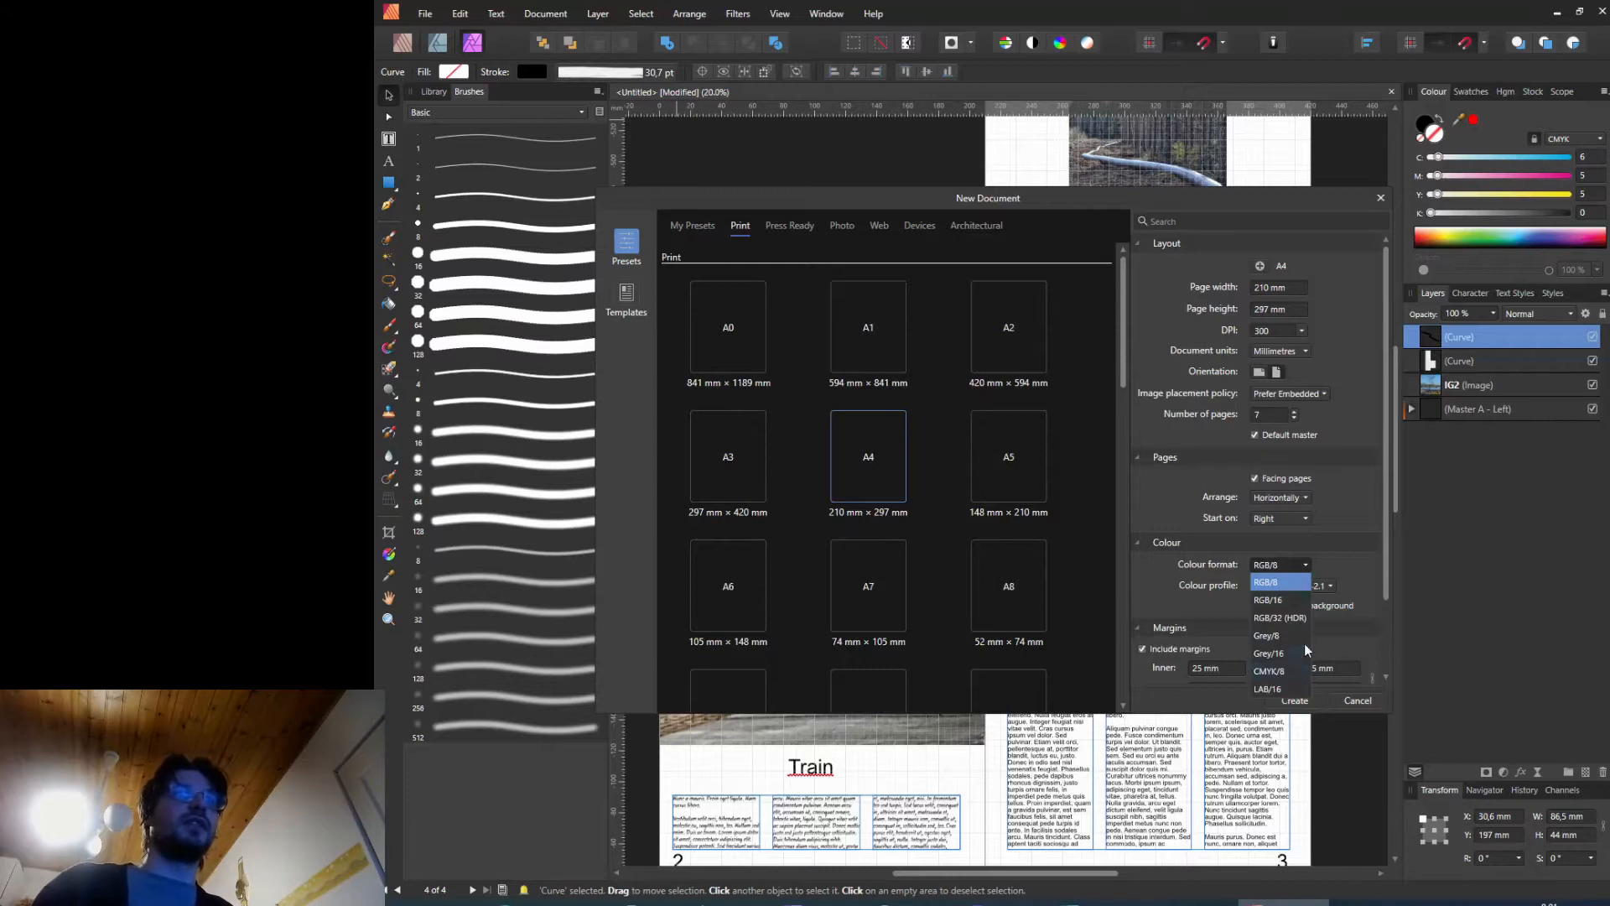
pyautogui.click(1331, 544)
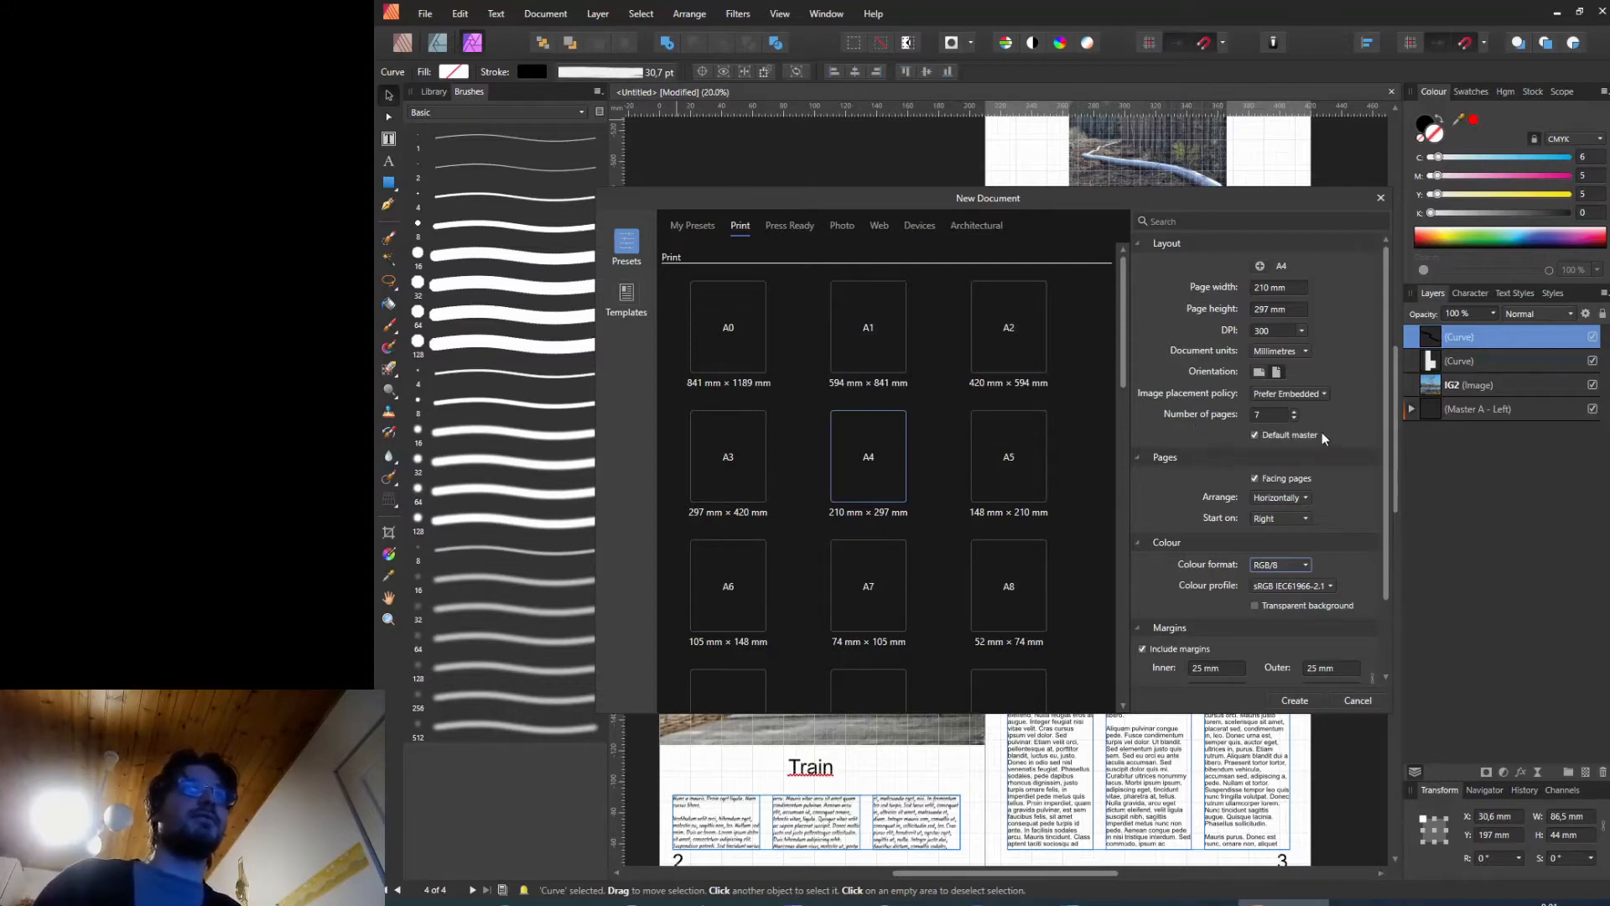
pyautogui.scroll(-2, 1382, 529)
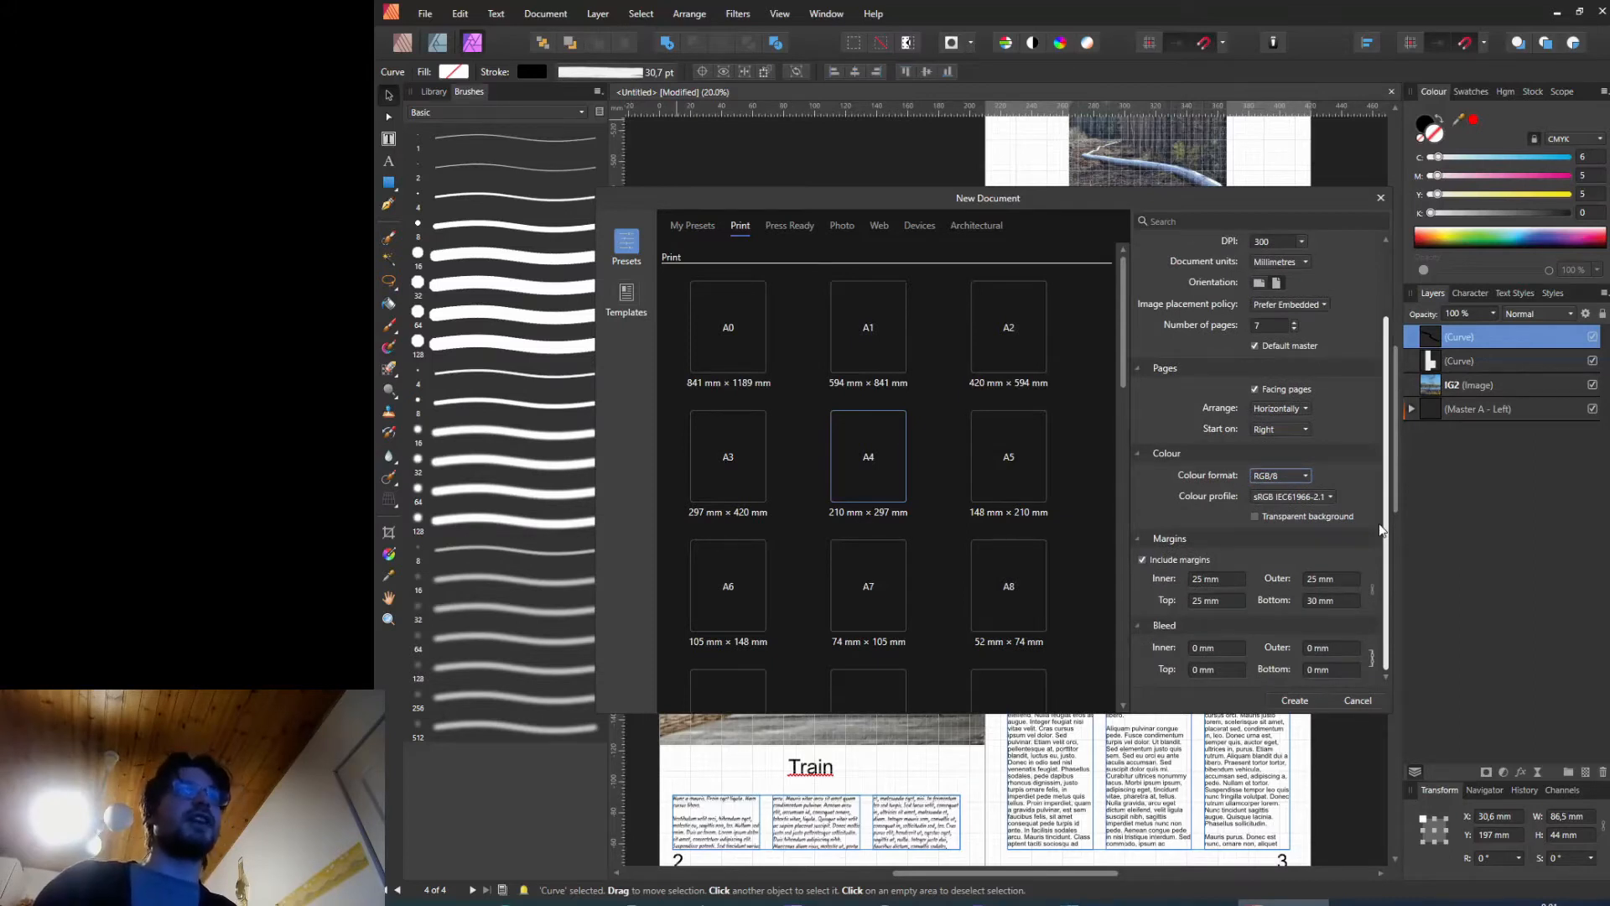
pyautogui.scroll(2, 1382, 528)
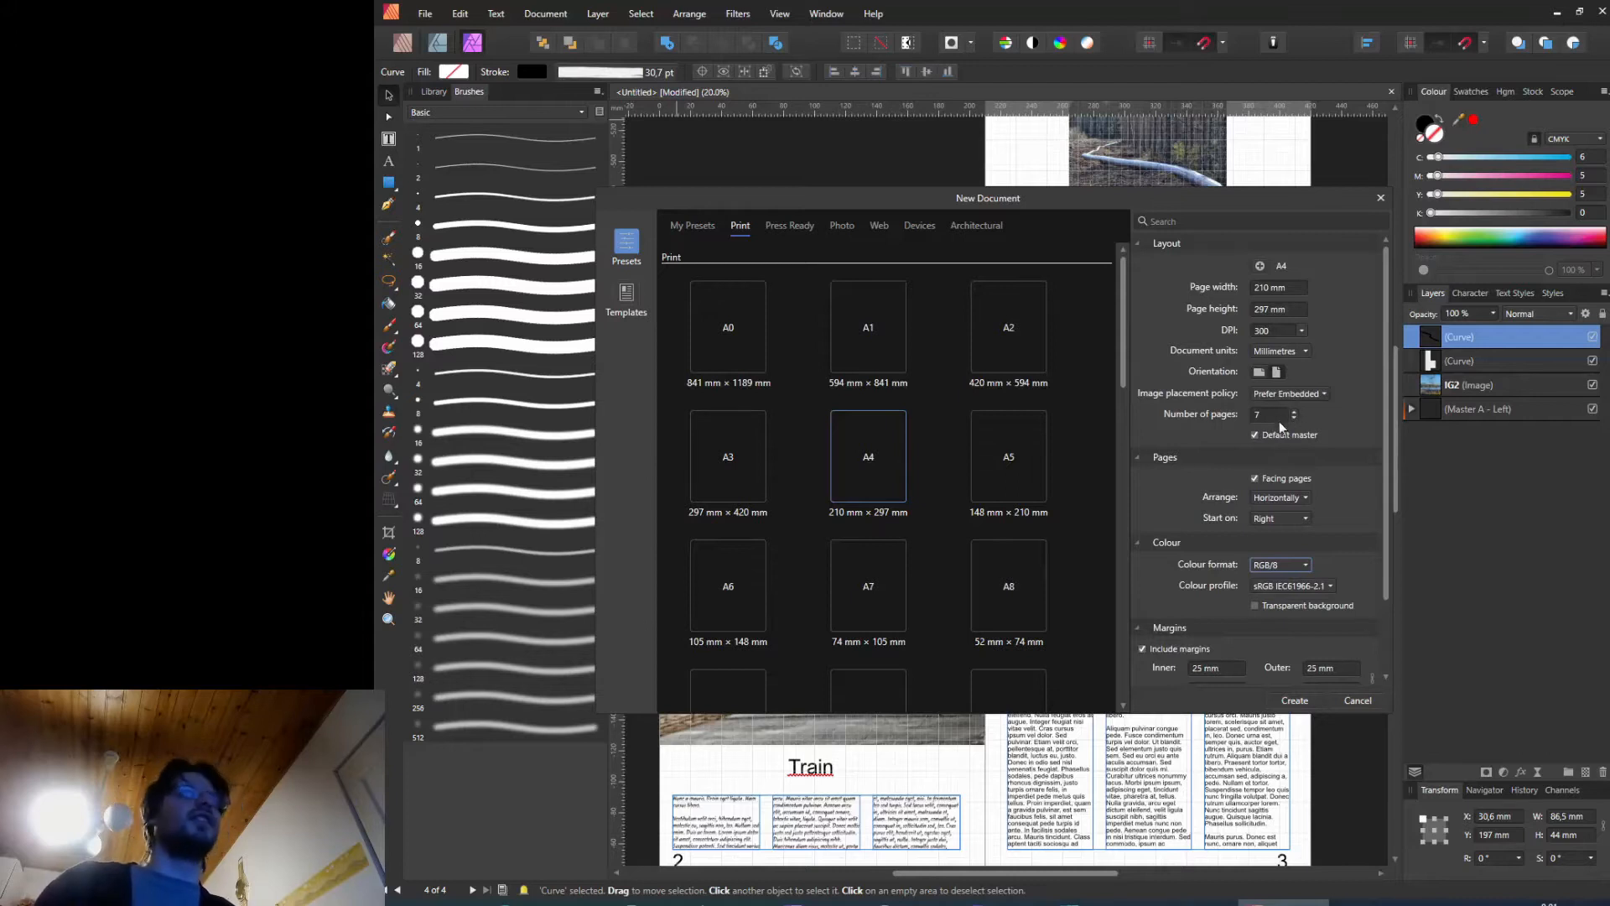
pyautogui.click(1362, 702)
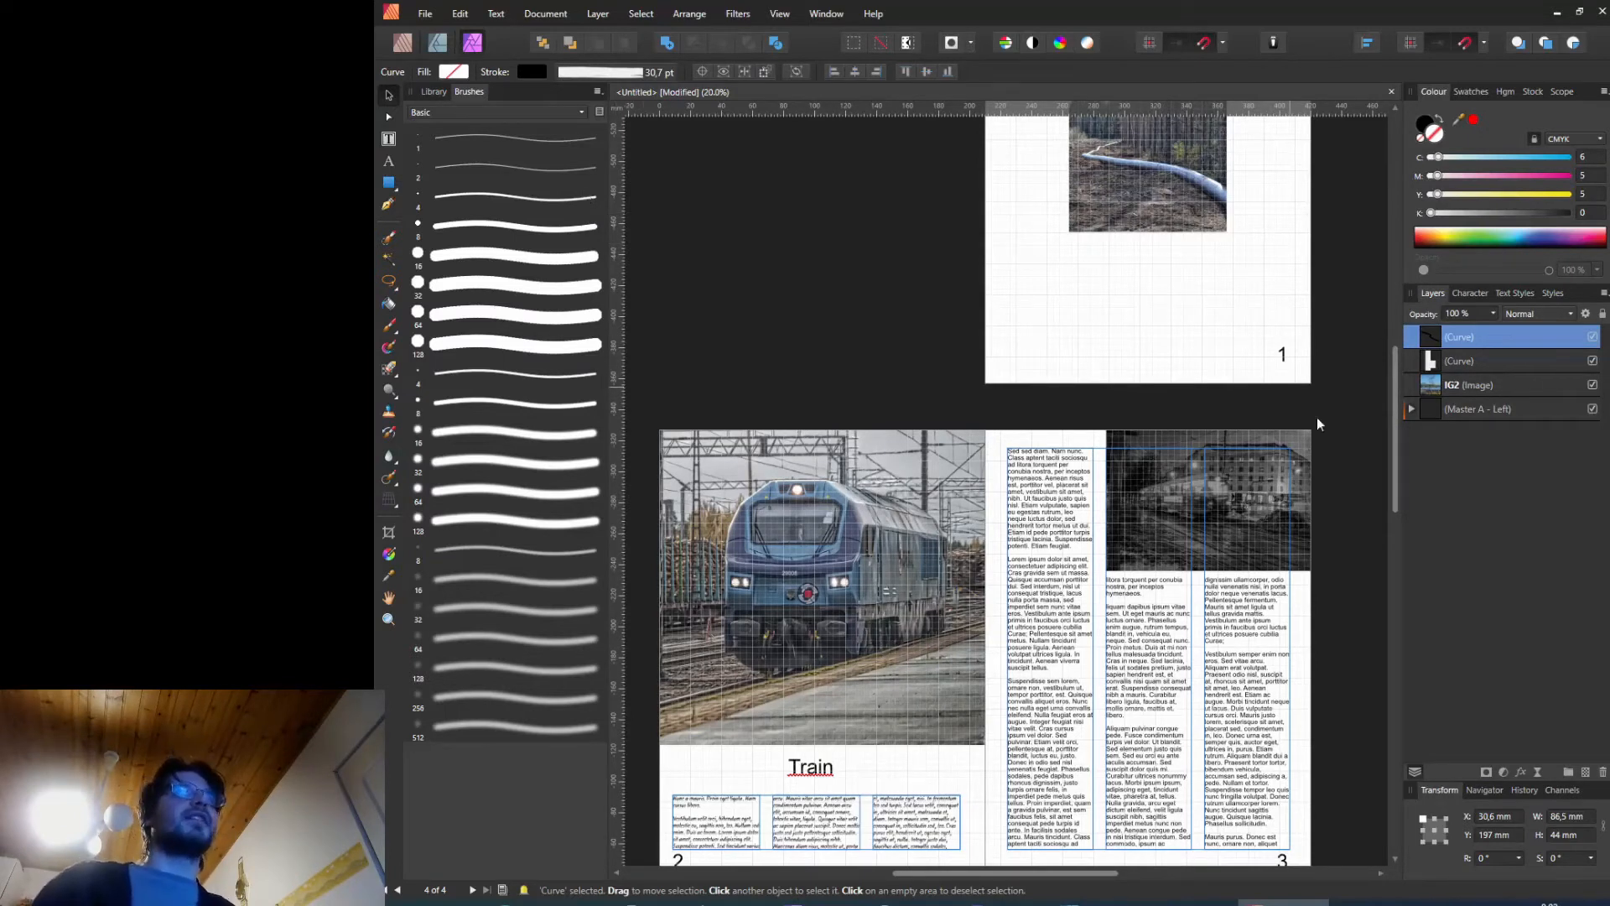
# Step: Switch back to the Publisher persona
pyautogui.moveTo(1397, 417)
pyautogui.mouseDown()
pyautogui.moveTo(1396, 317)
pyautogui.moveTo(1396, 449)
pyautogui.mouseUp()
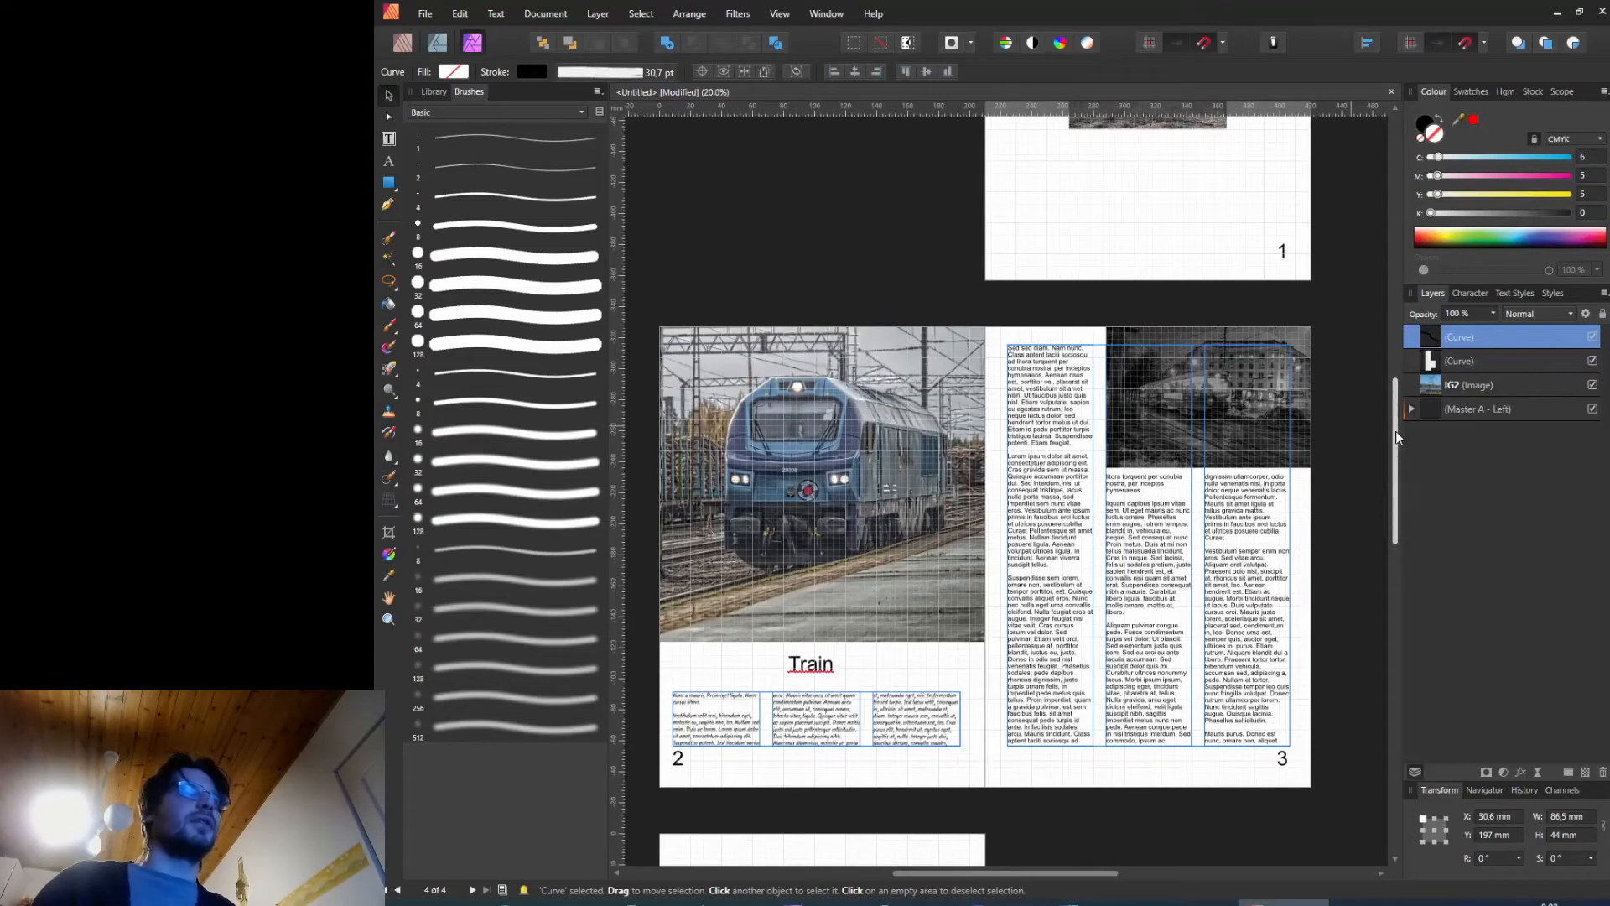
pyautogui.moveTo(1397, 437); pyautogui.dragTo(1398, 415)
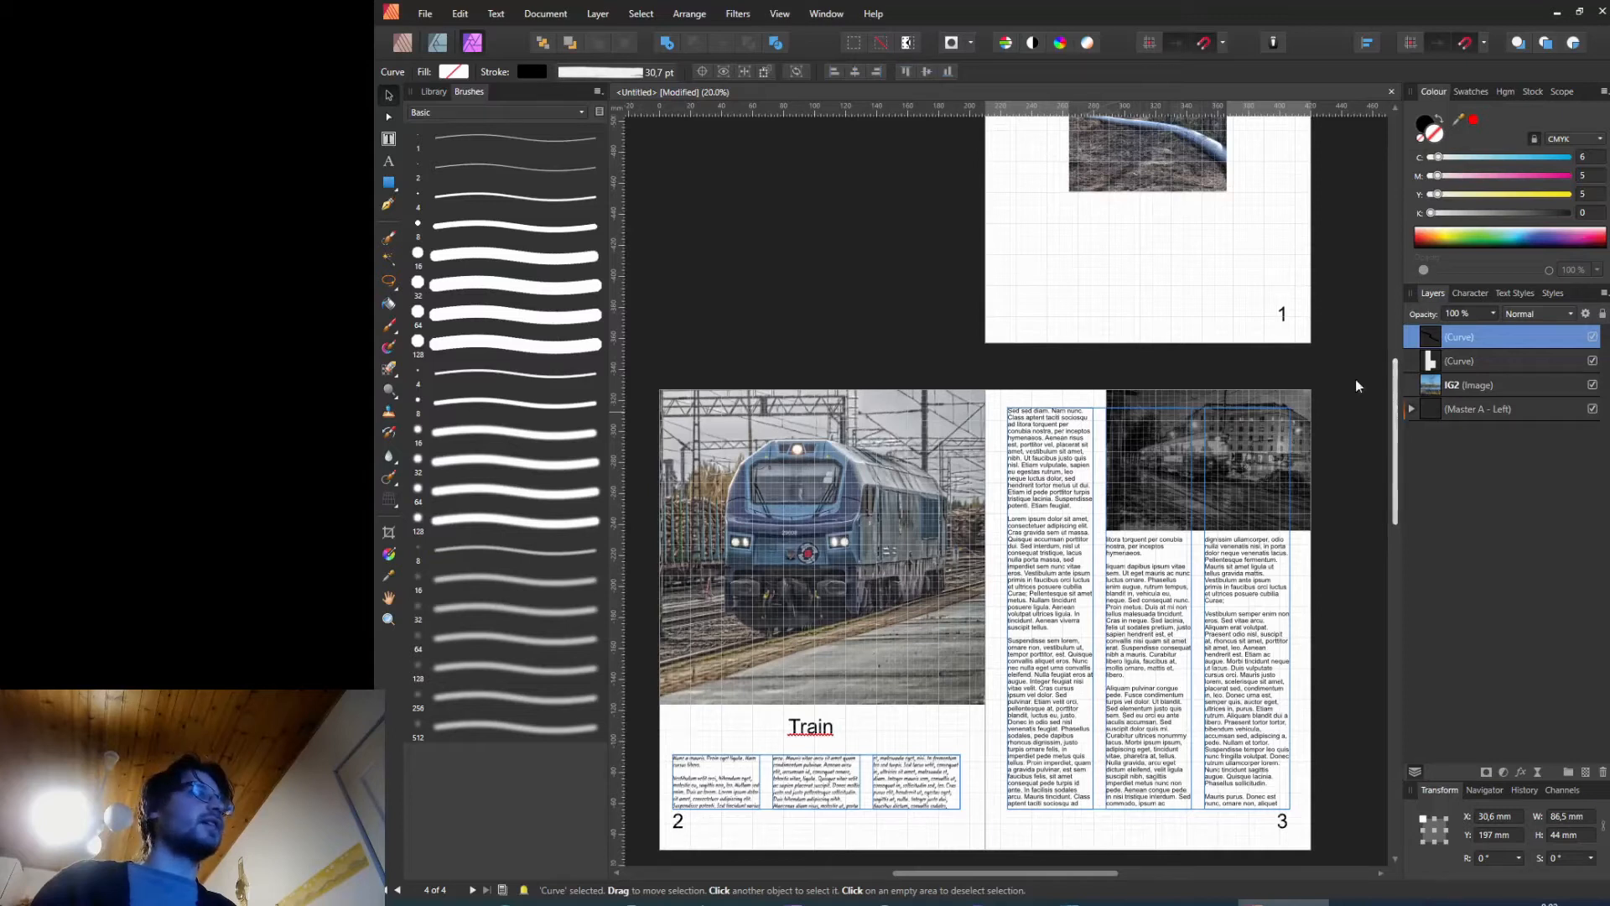
pyautogui.click(403, 44)
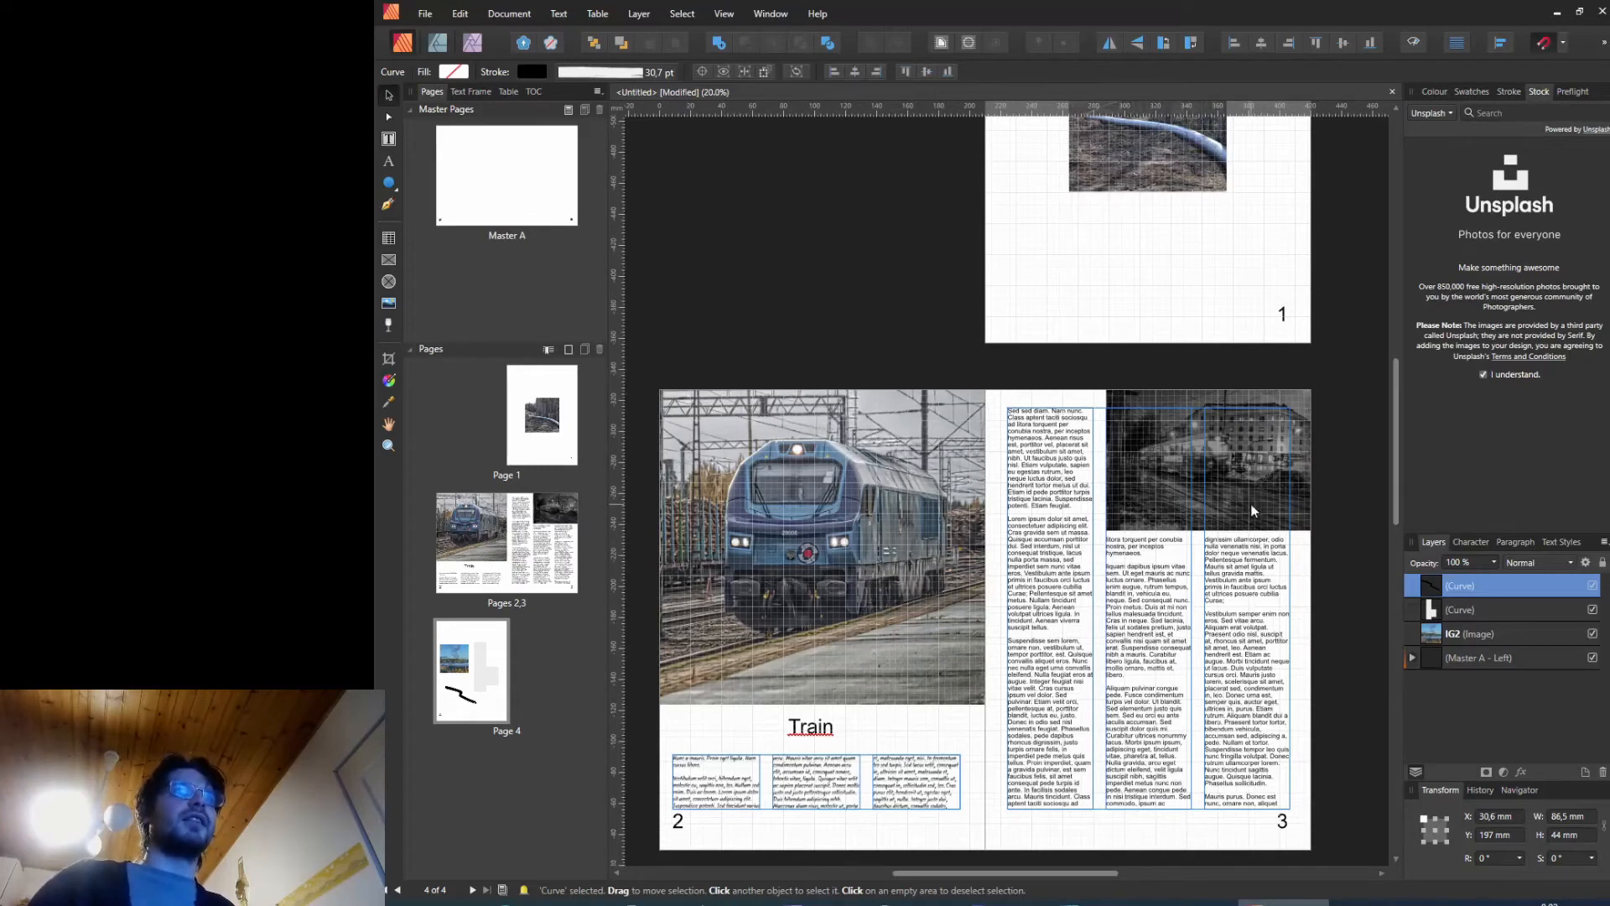
pyautogui.click(1230, 425)
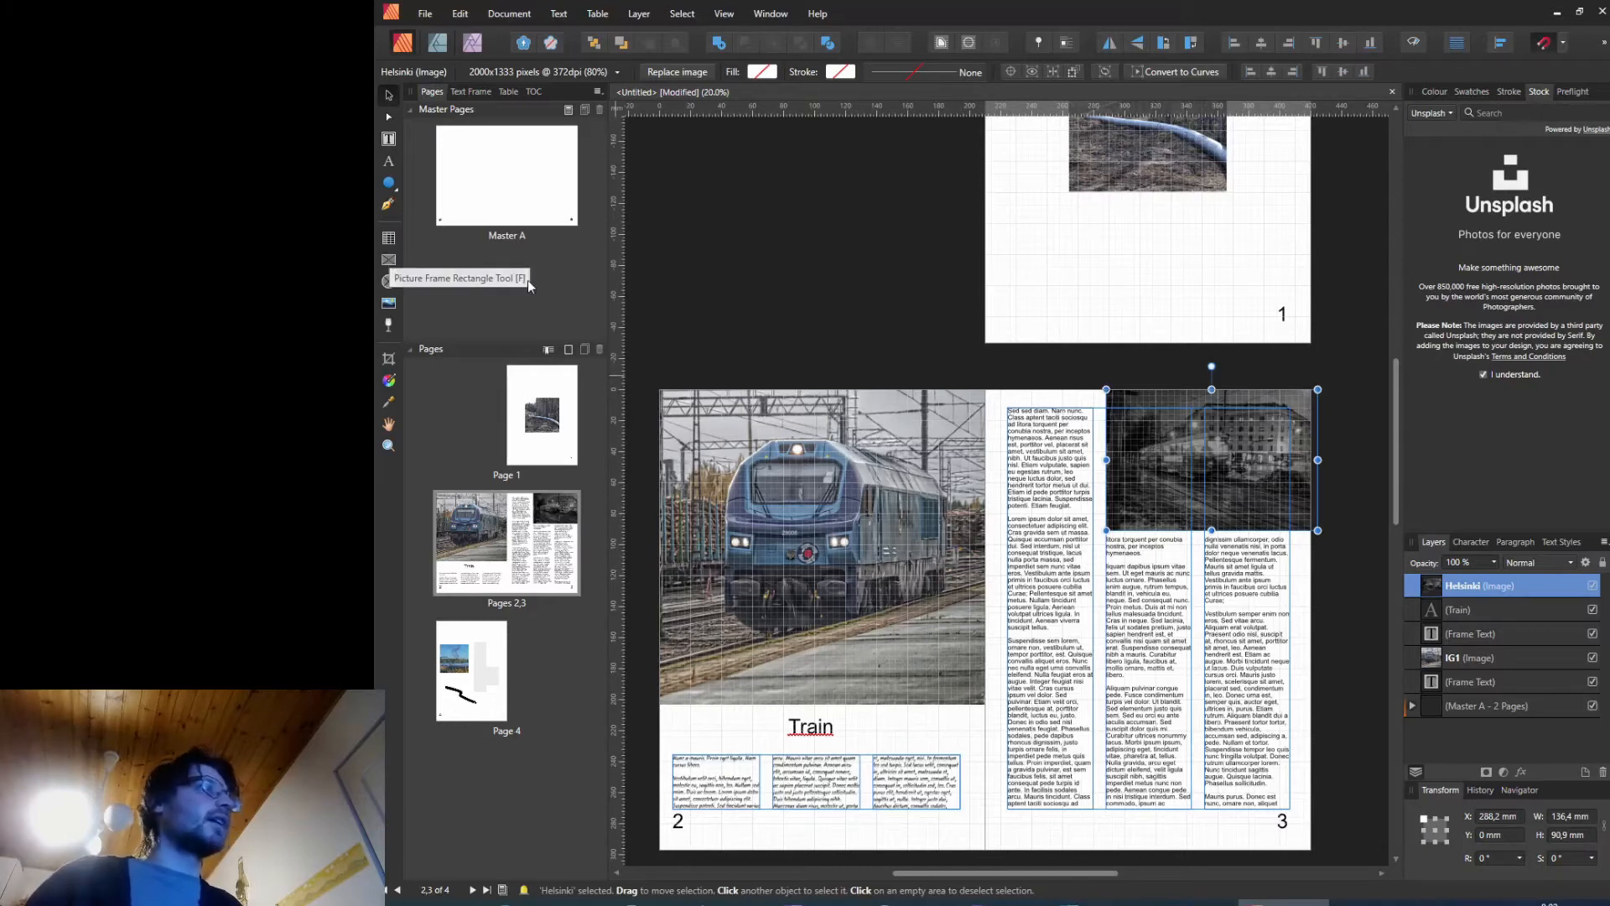
pyautogui.click(880, 295)
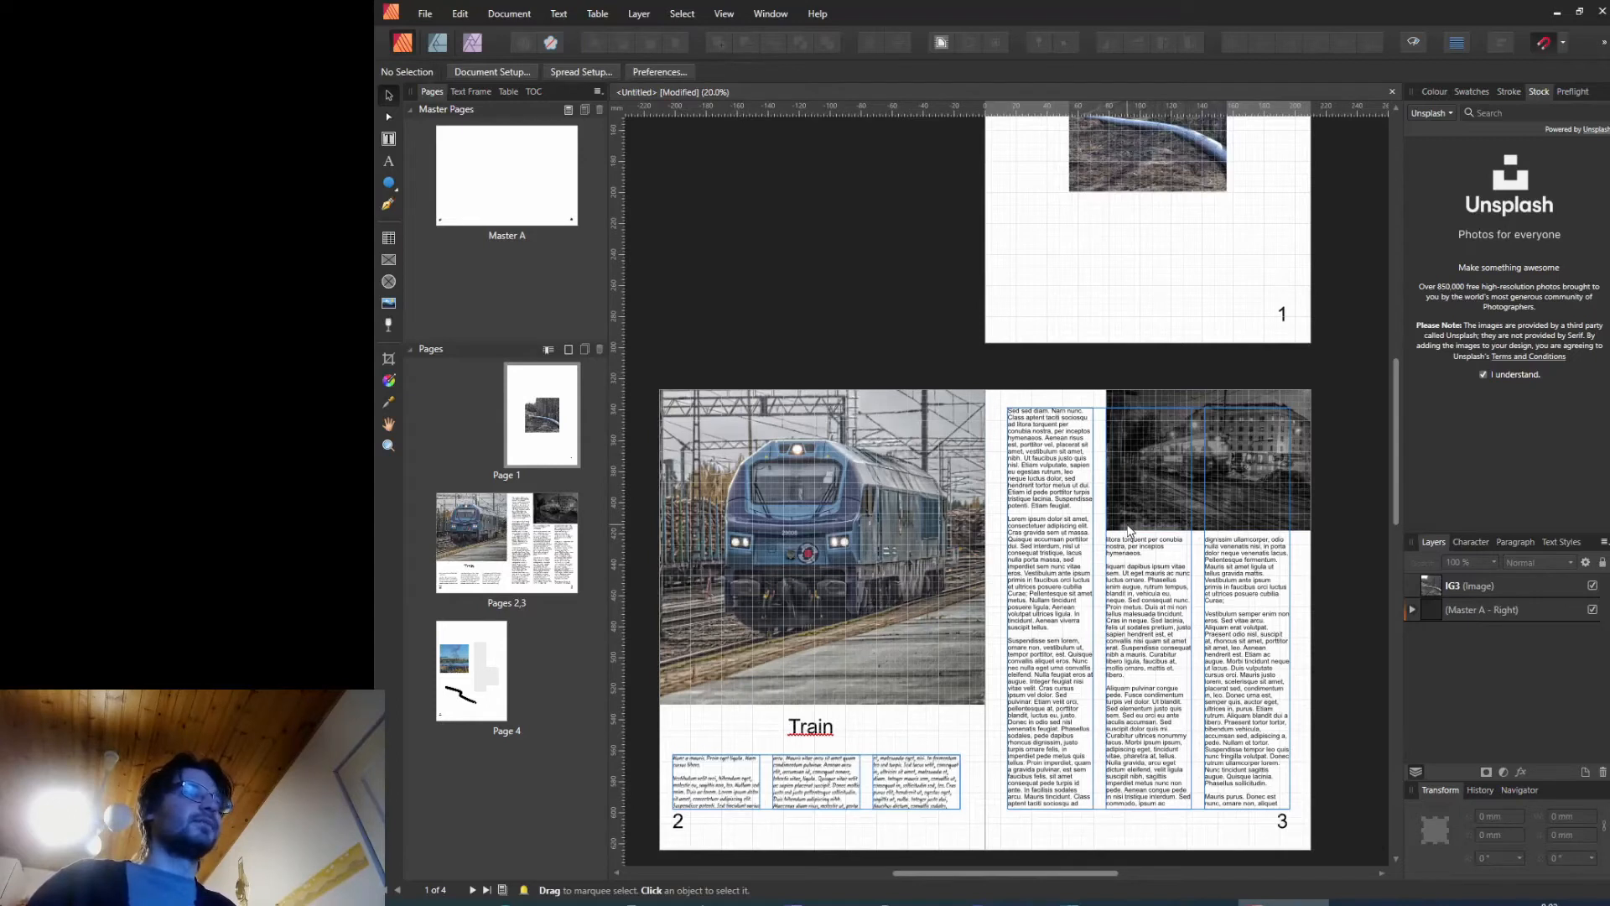
pyautogui.click(388, 140)
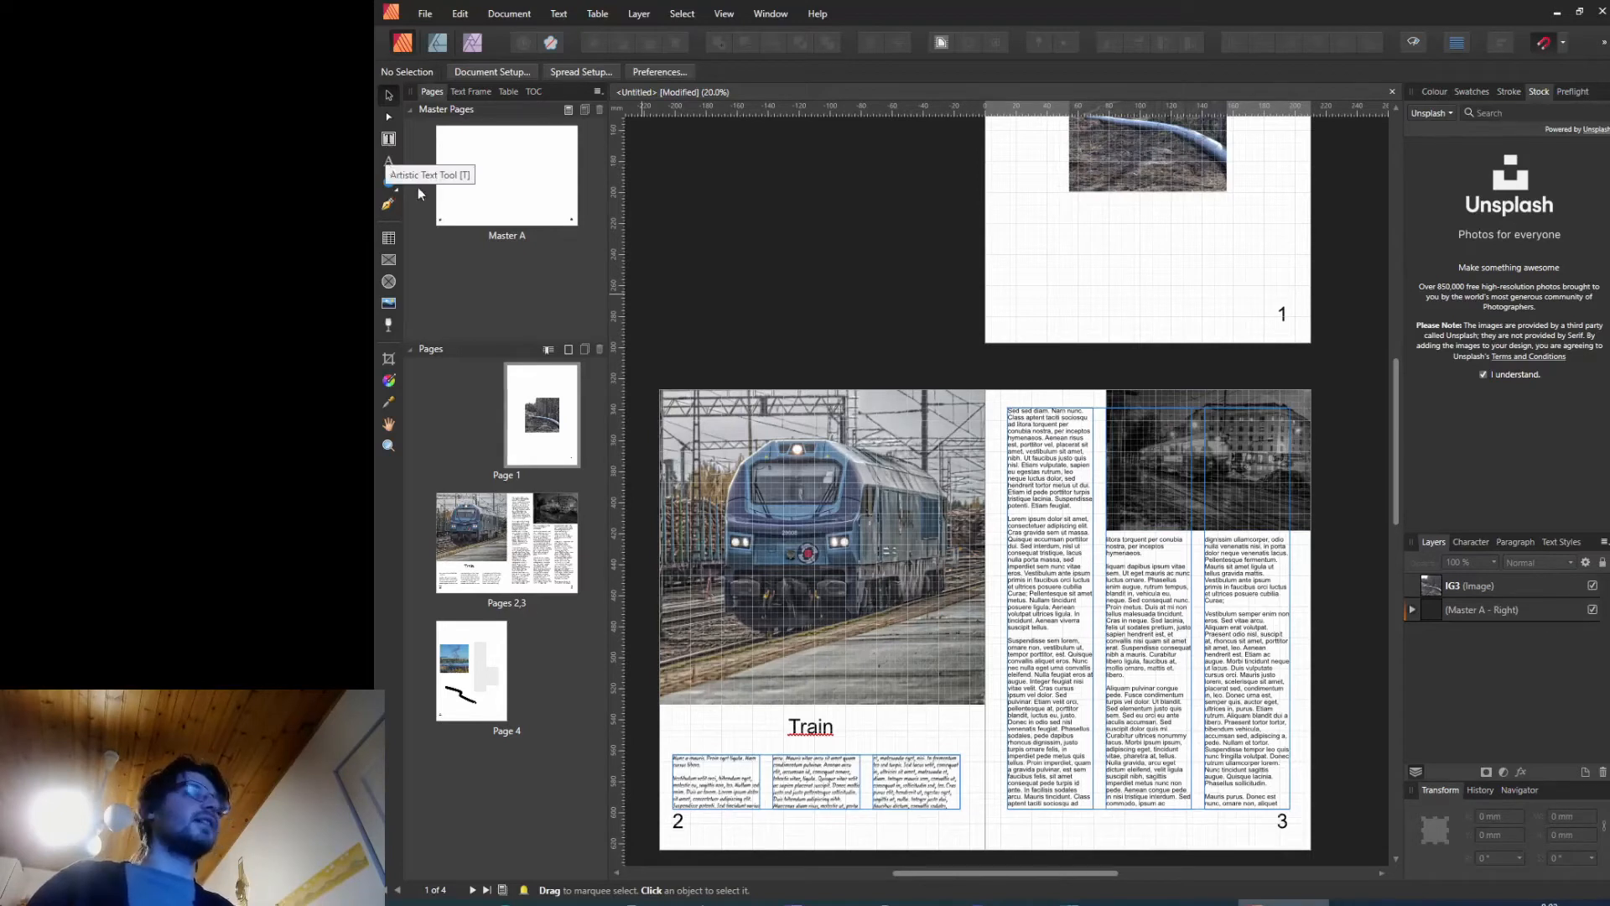
pyautogui.click(826, 731)
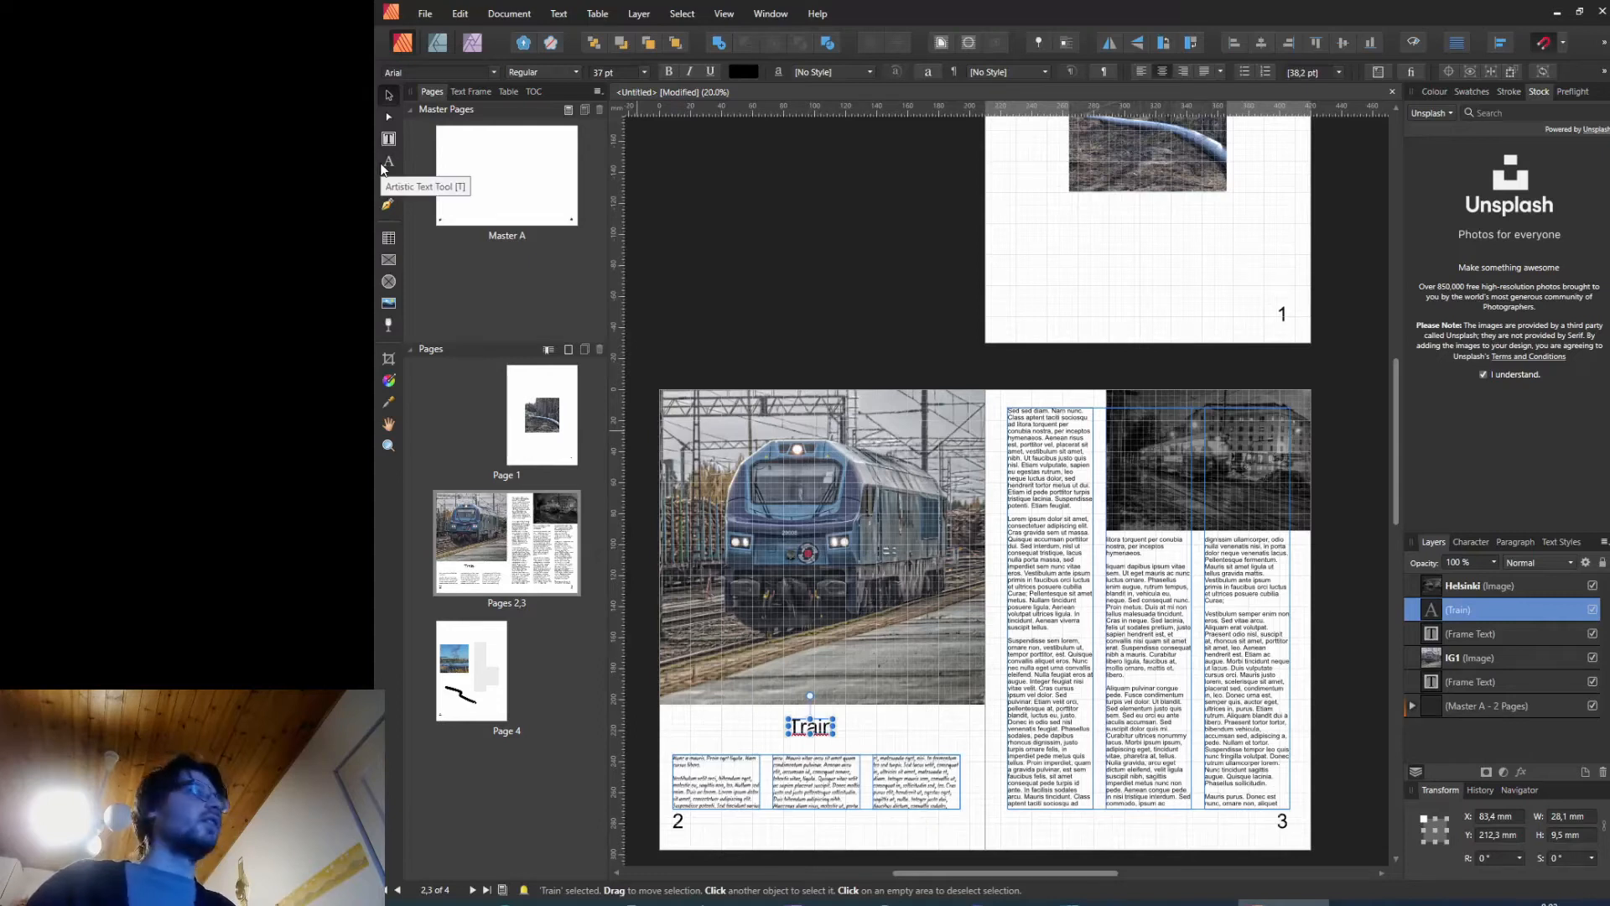
pyautogui.click(994, 713)
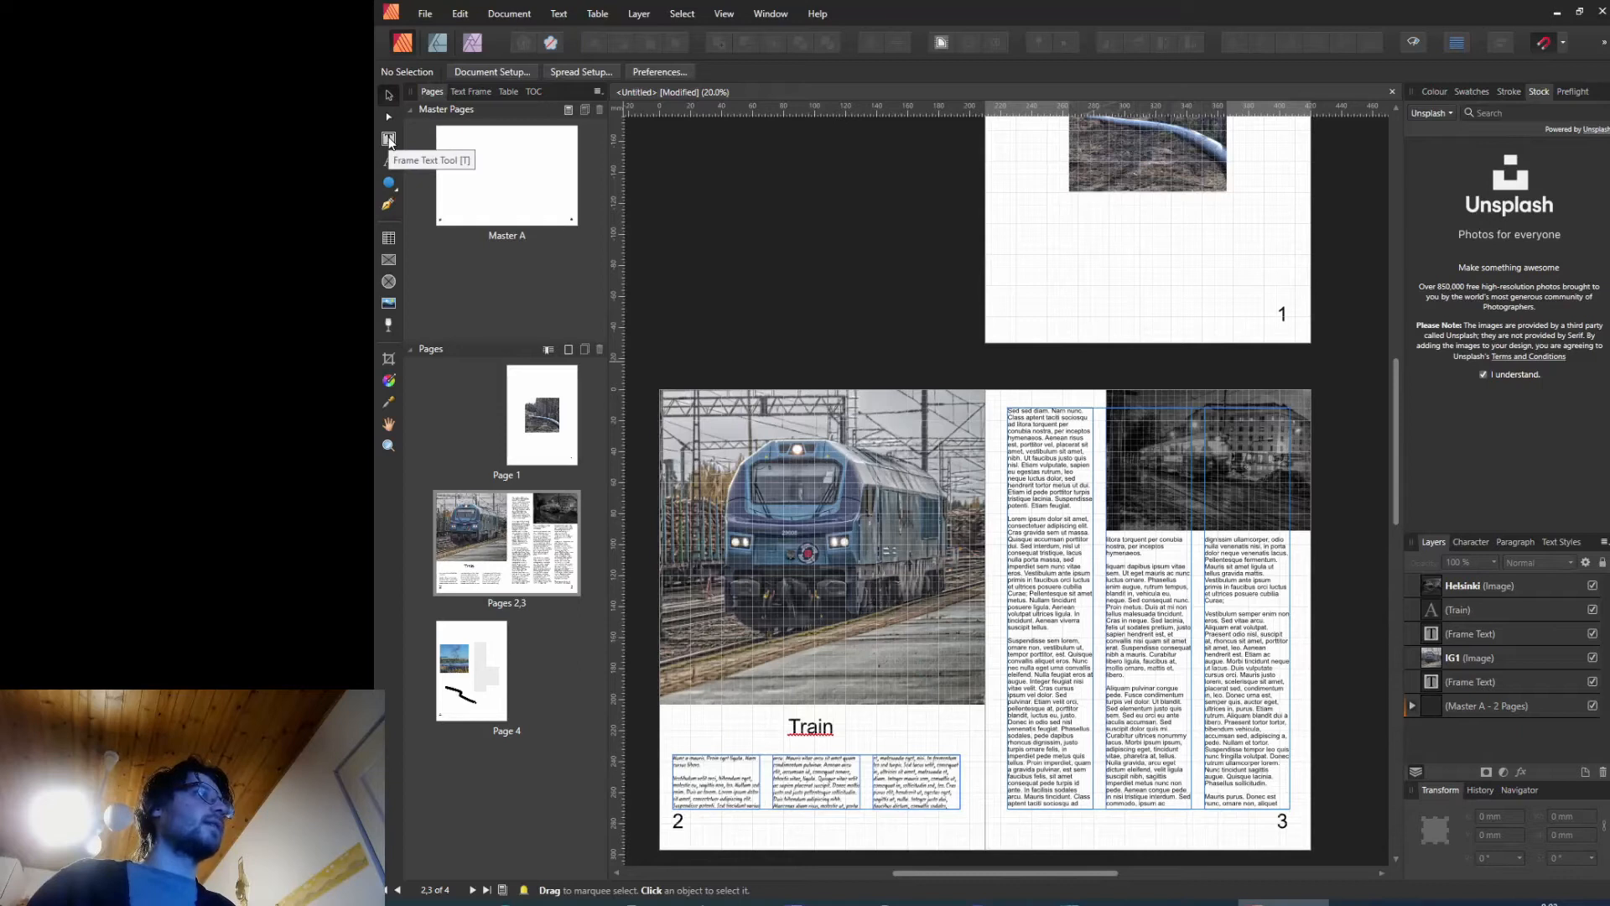
# Step: Try several swatch fills on the page 3 text frame, then set its fill back to none
pyautogui.click(388, 140)
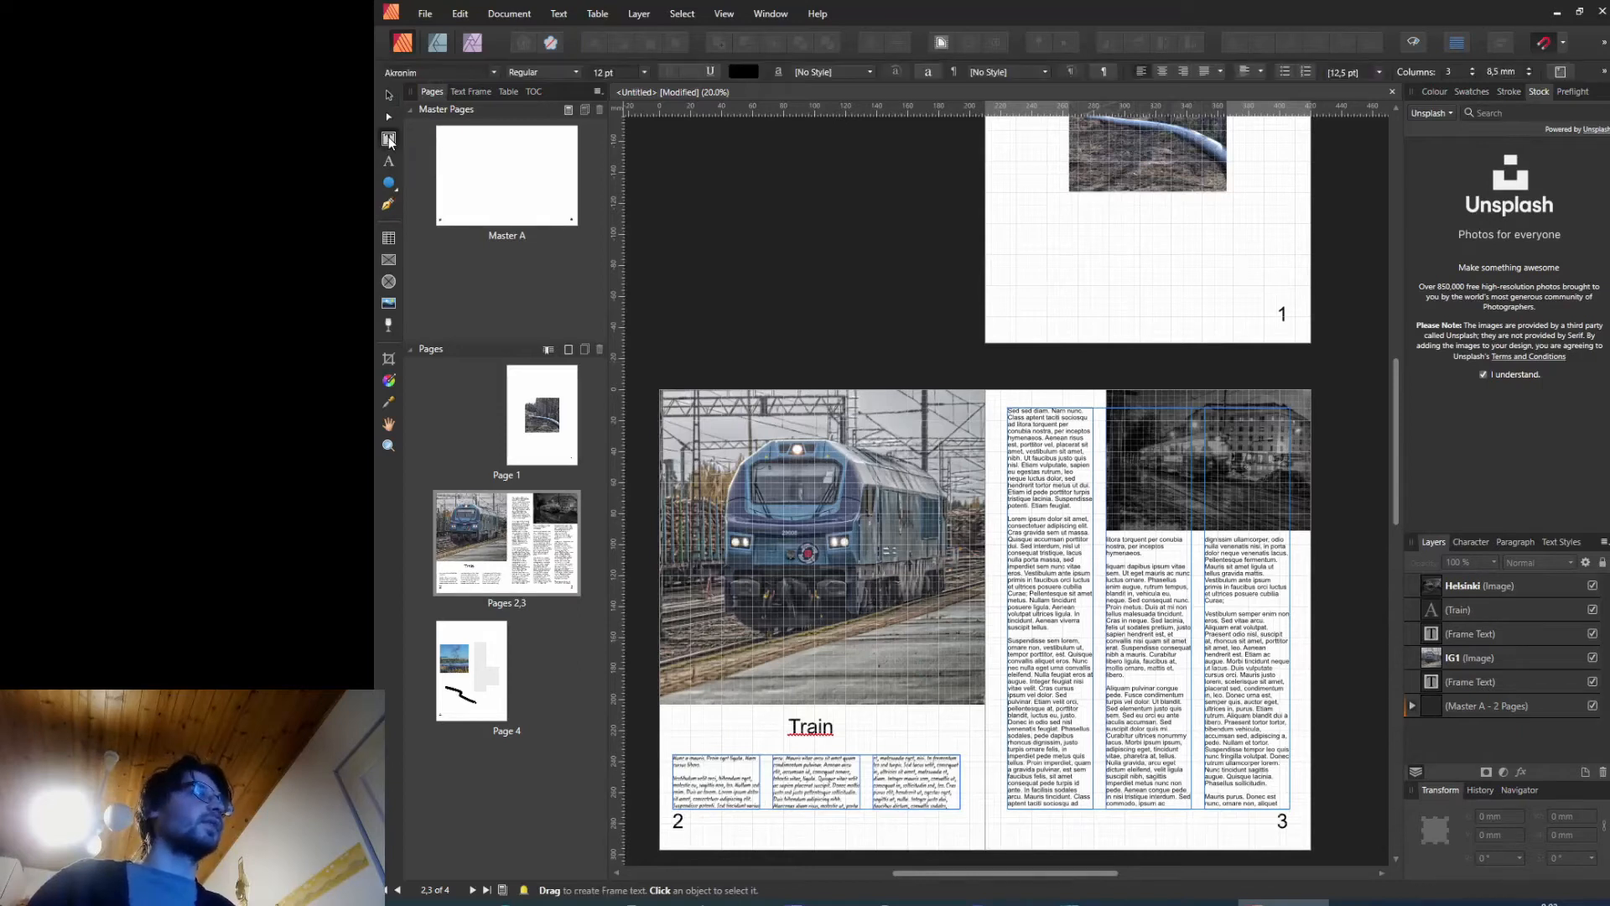
pyautogui.click(462, 90)
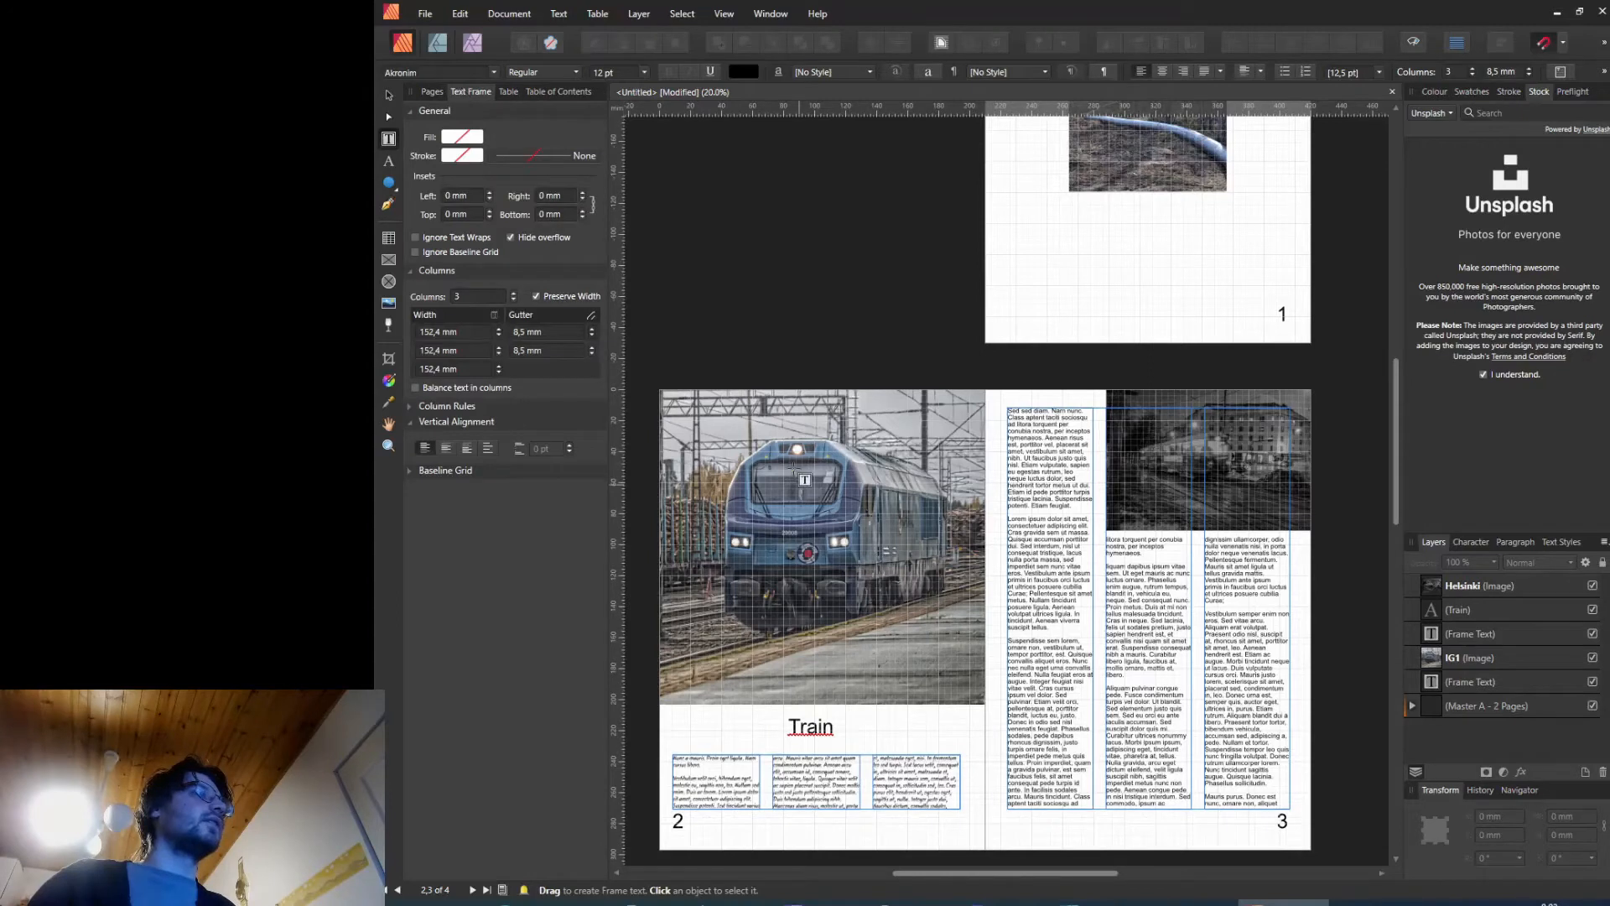
pyautogui.click(1278, 802)
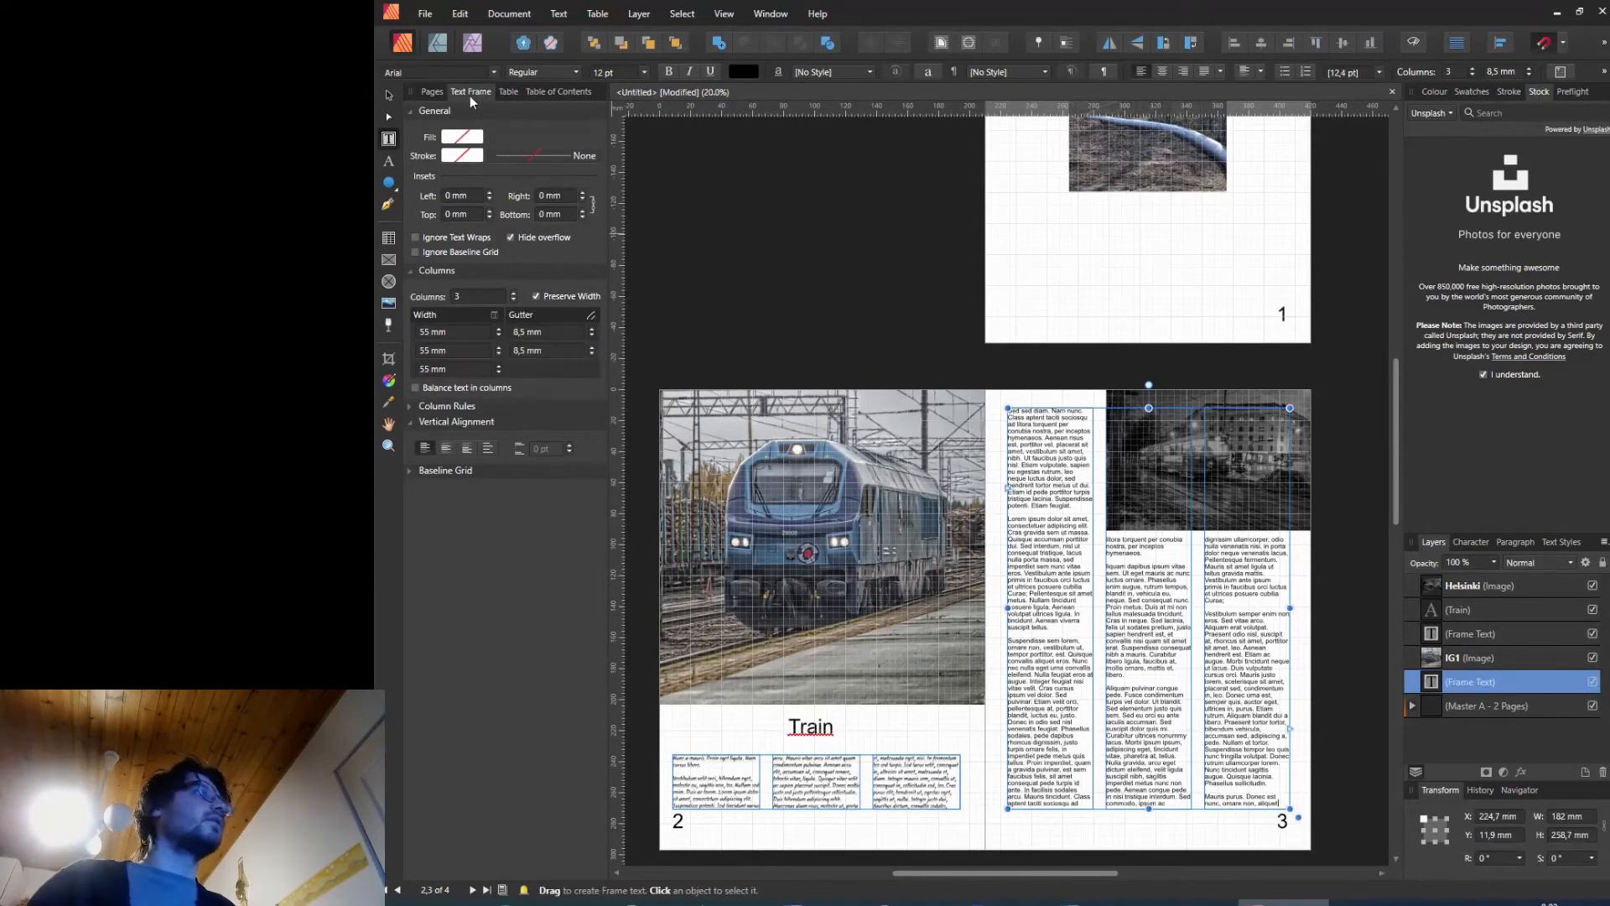
pyautogui.click(462, 138)
pyautogui.click(476, 279)
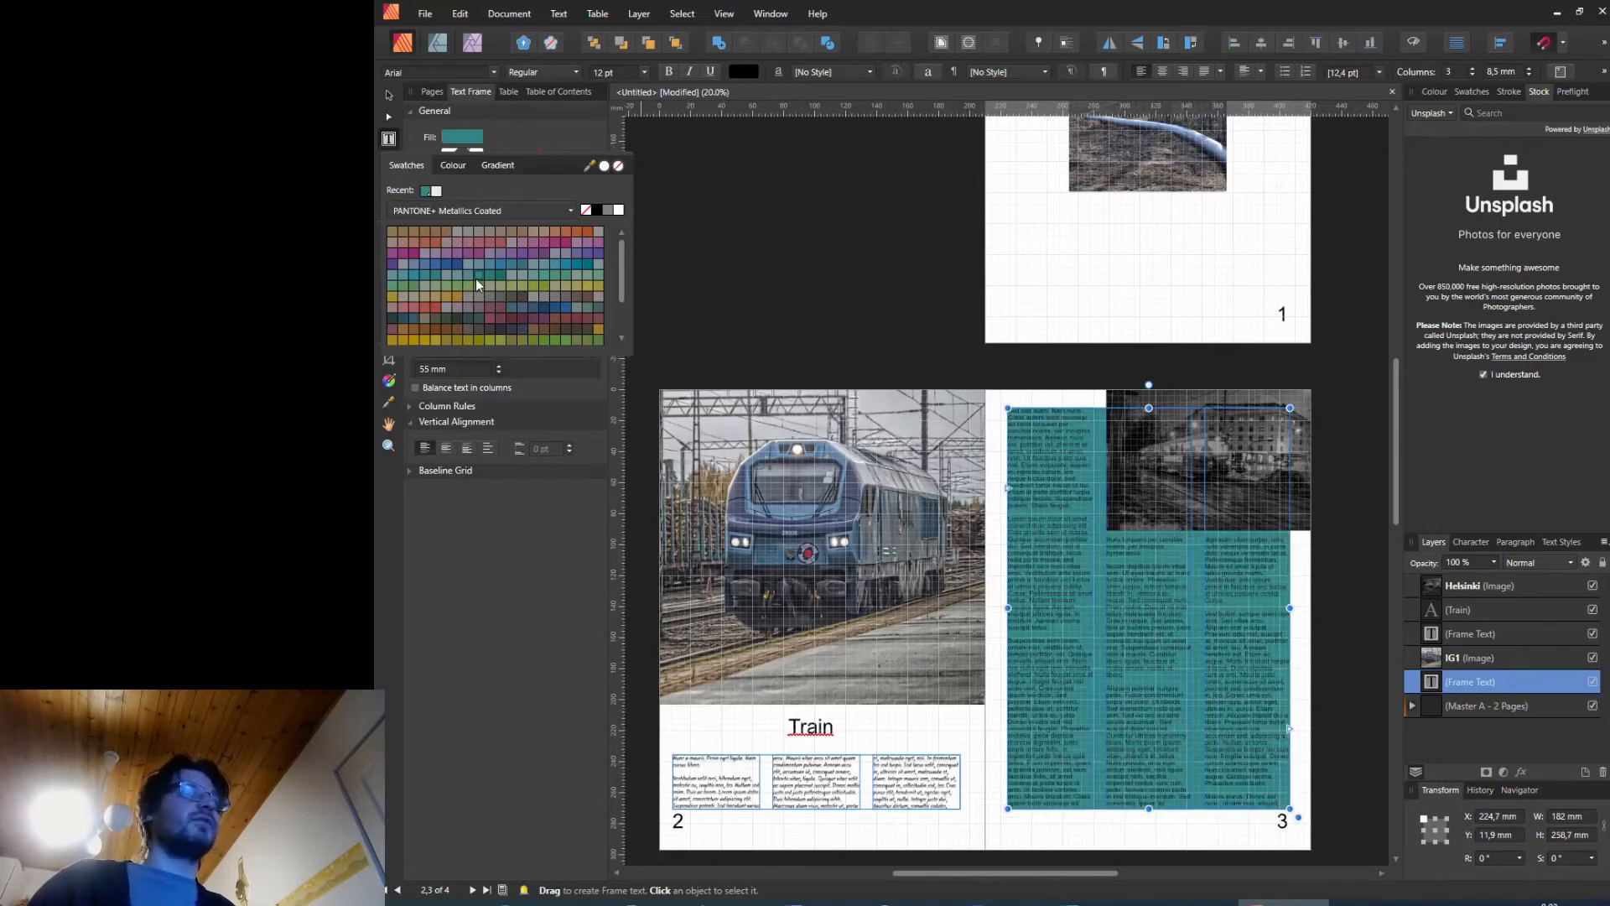
pyautogui.click(481, 317)
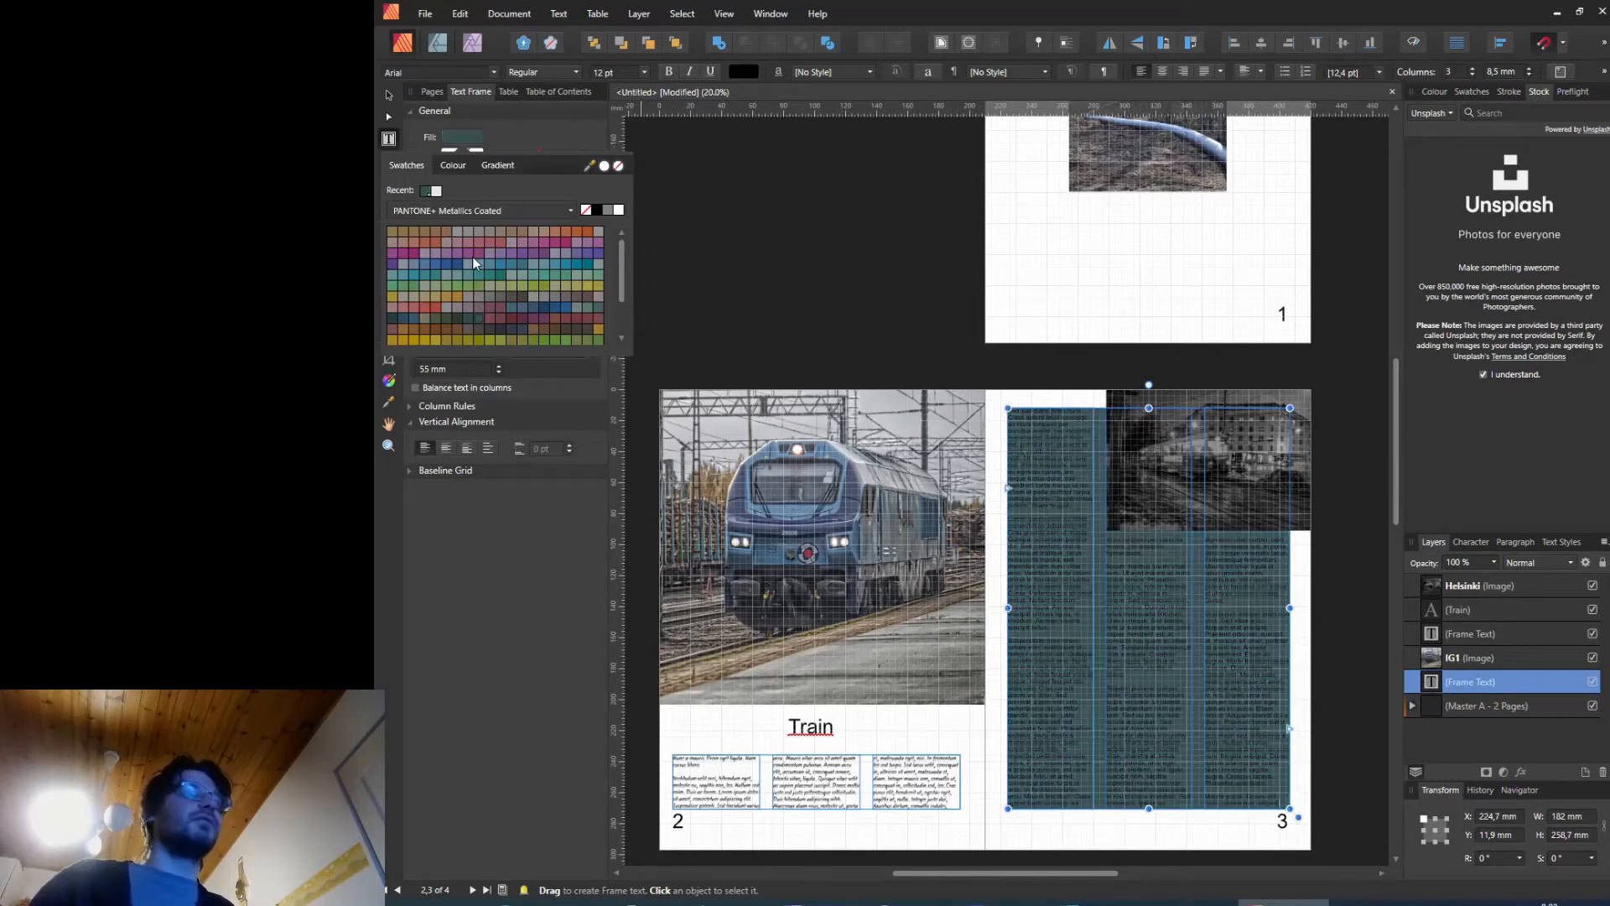
pyautogui.click(409, 232)
pyautogui.click(402, 232)
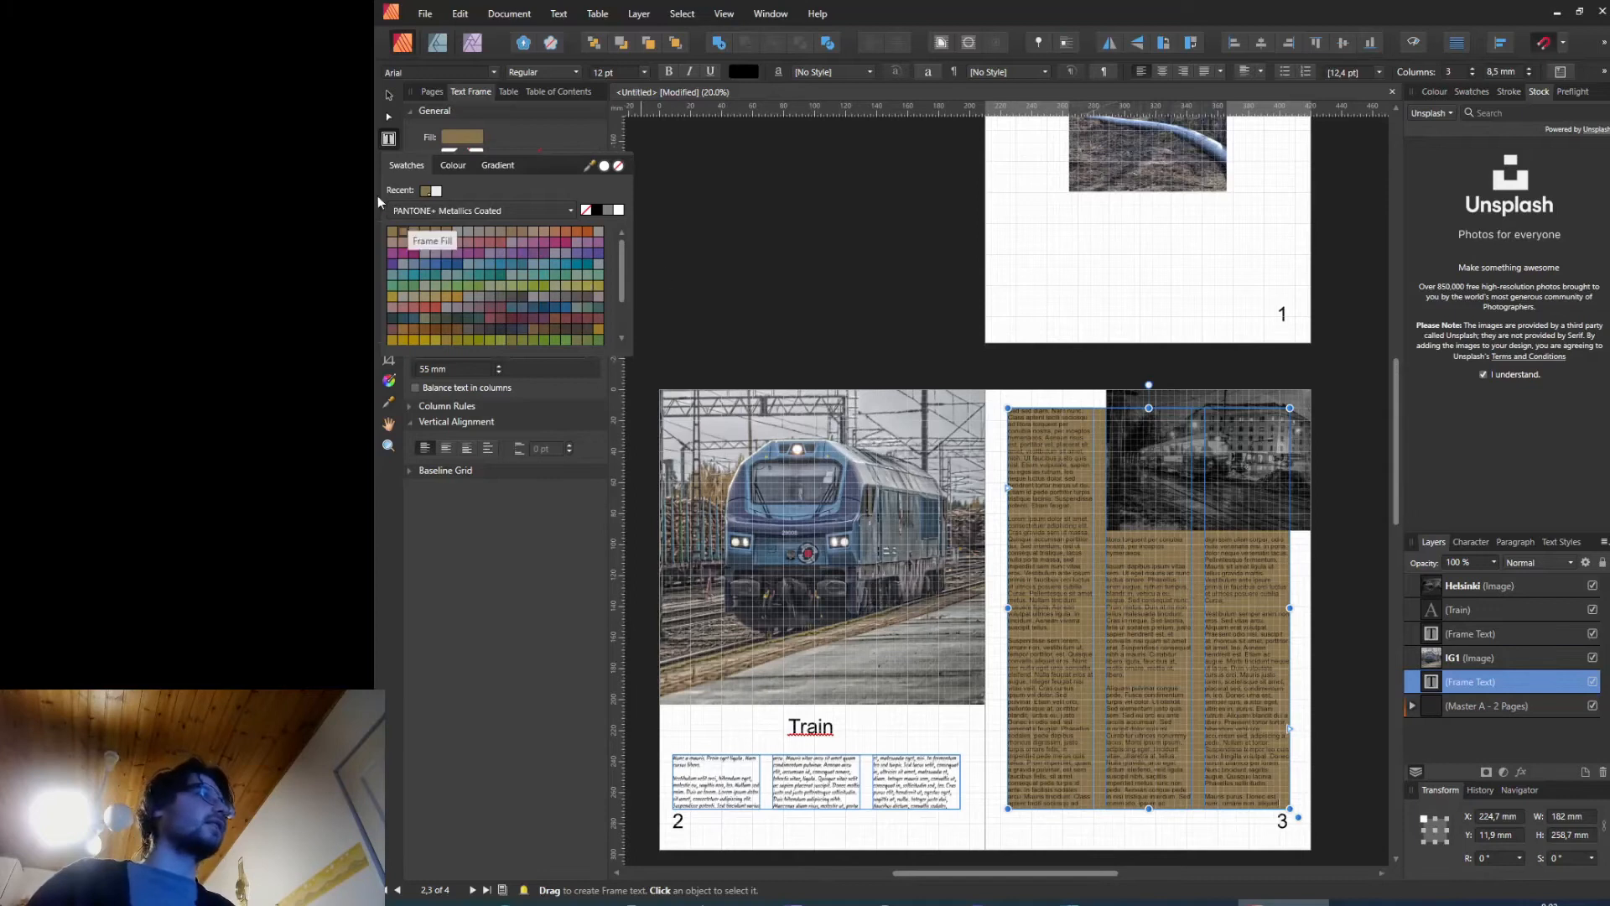
pyautogui.click(390, 244)
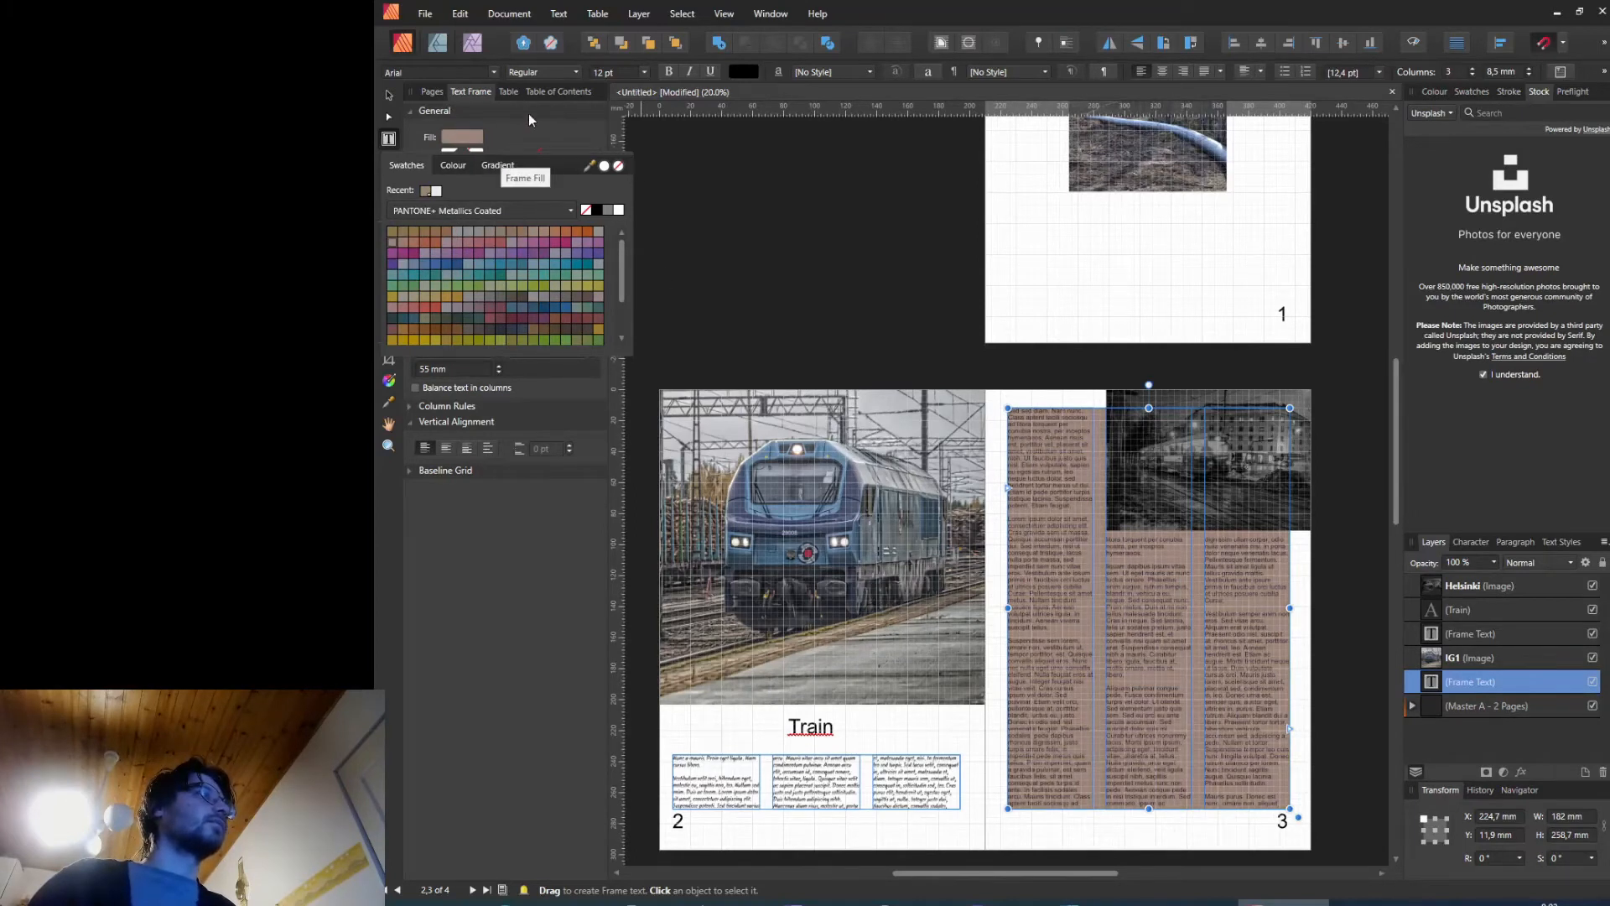
pyautogui.click(618, 165)
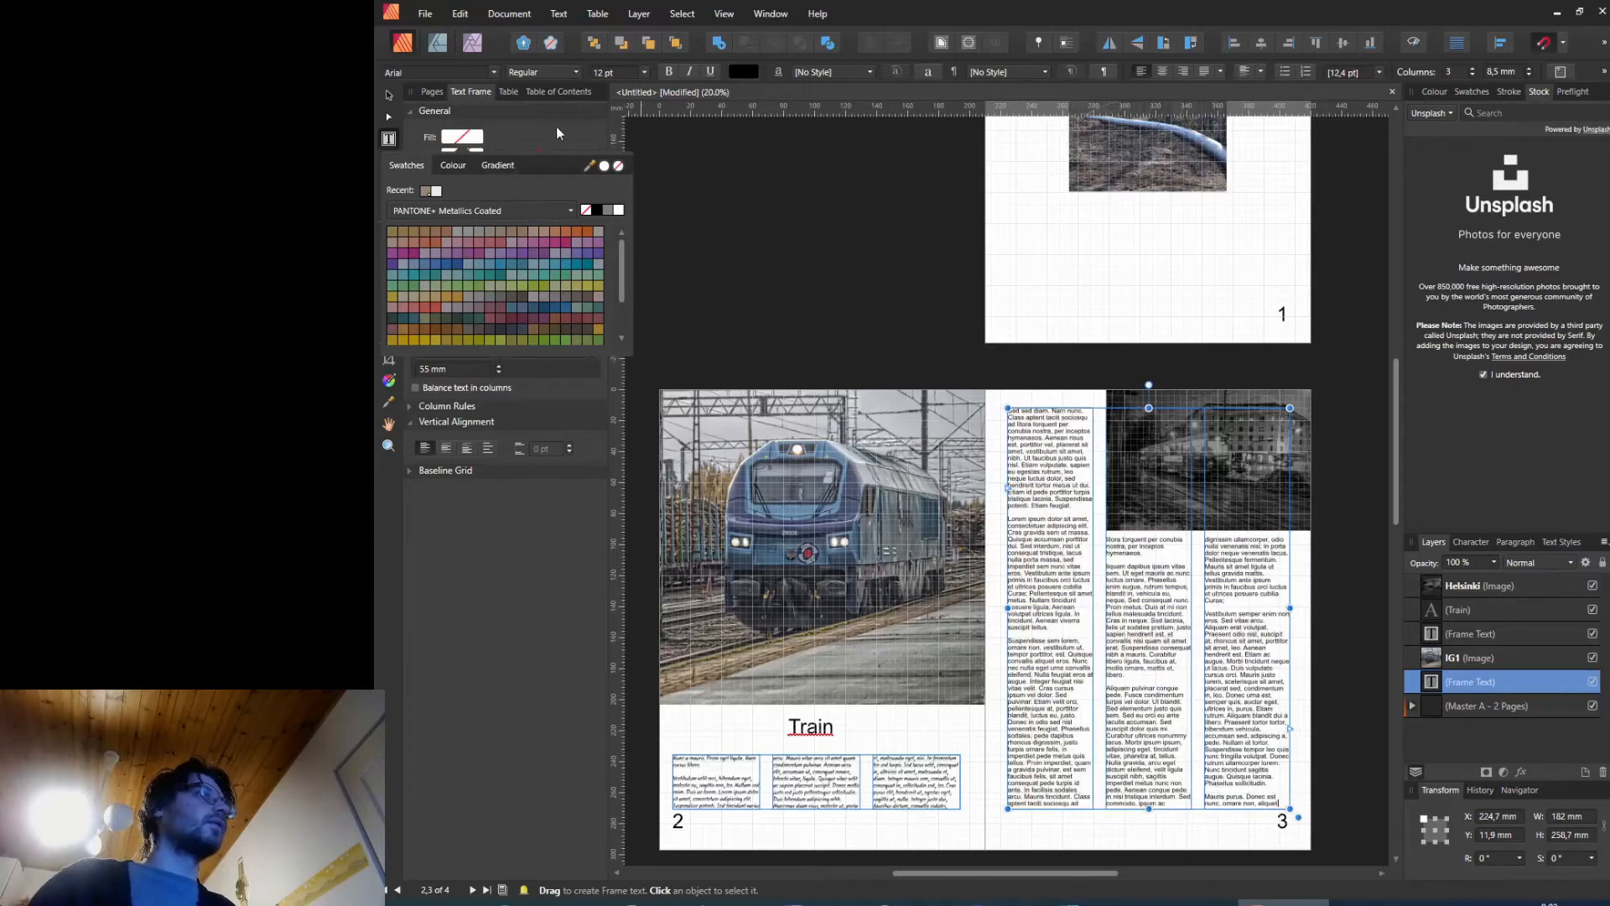
# Step: Try giving the page 3 text frame a coloured 1 pt stroke, then set the stroke colour to none
pyautogui.click(470, 156)
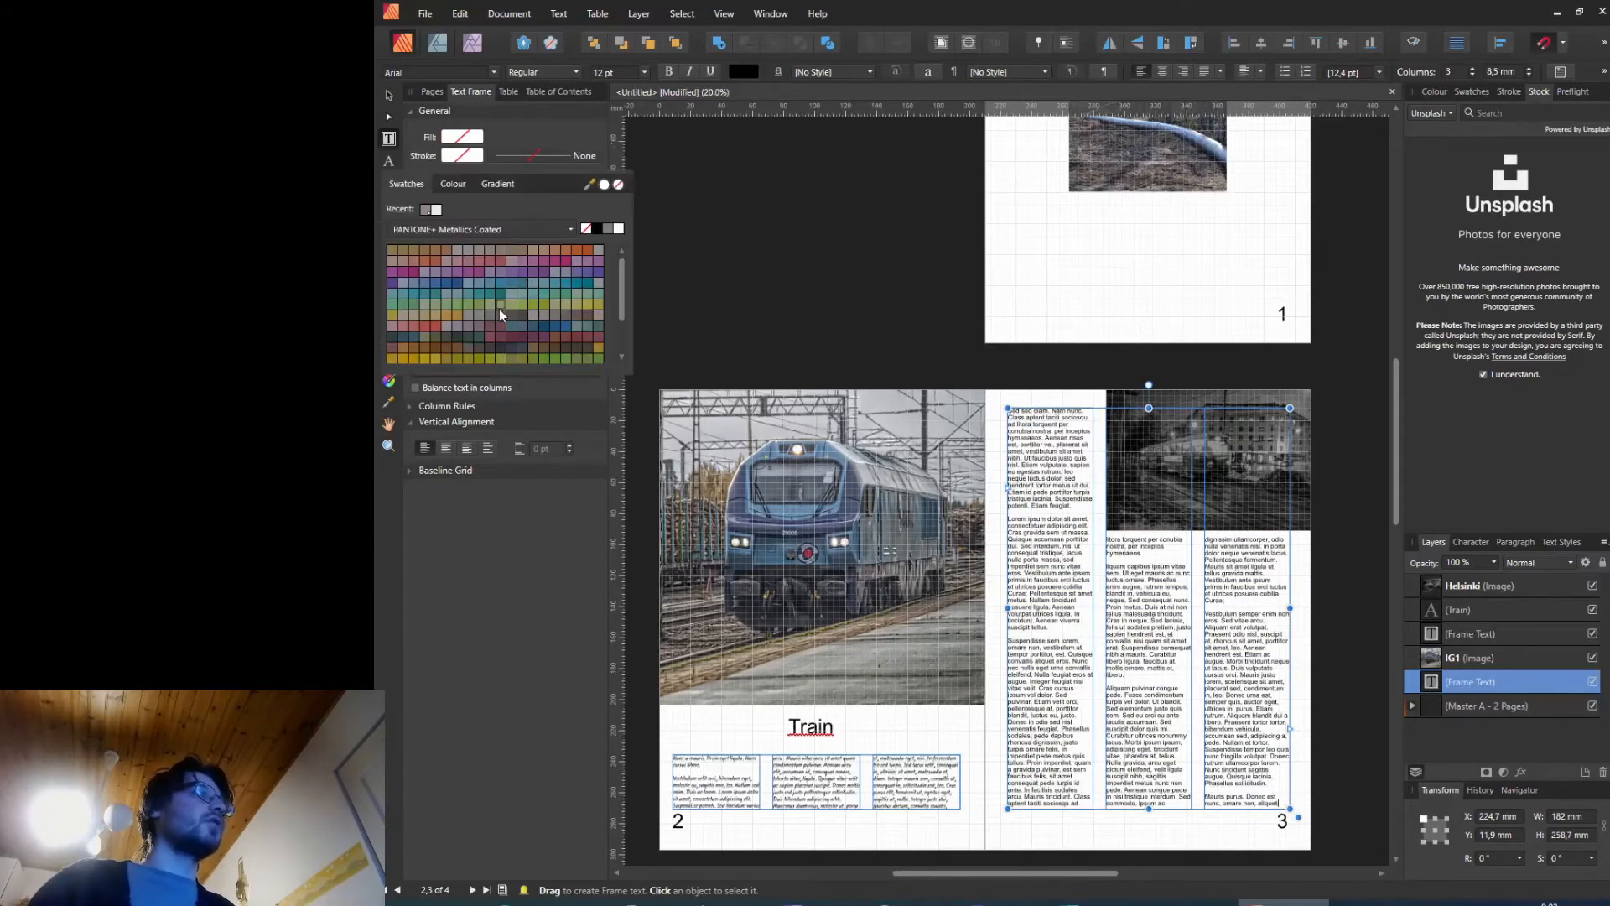
pyautogui.click(499, 309)
pyautogui.click(441, 317)
pyautogui.click(467, 343)
pyautogui.click(460, 335)
pyautogui.click(517, 157)
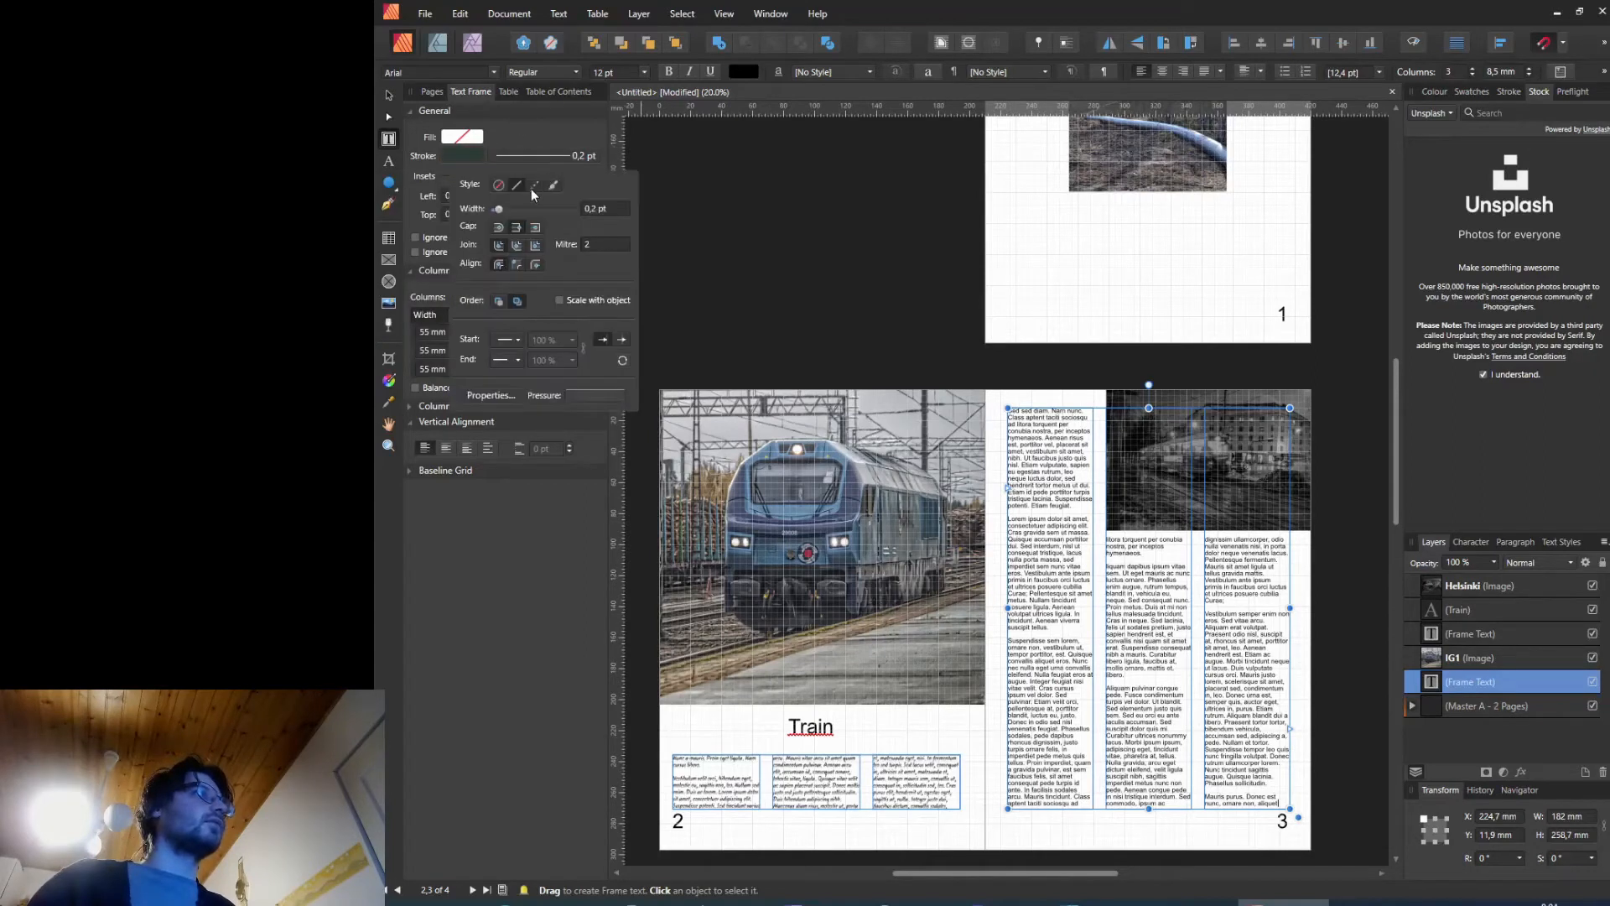
pyautogui.moveTo(500, 207)
pyautogui.mouseDown()
pyautogui.moveTo(538, 206)
pyautogui.moveTo(501, 210)
pyautogui.mouseUp()
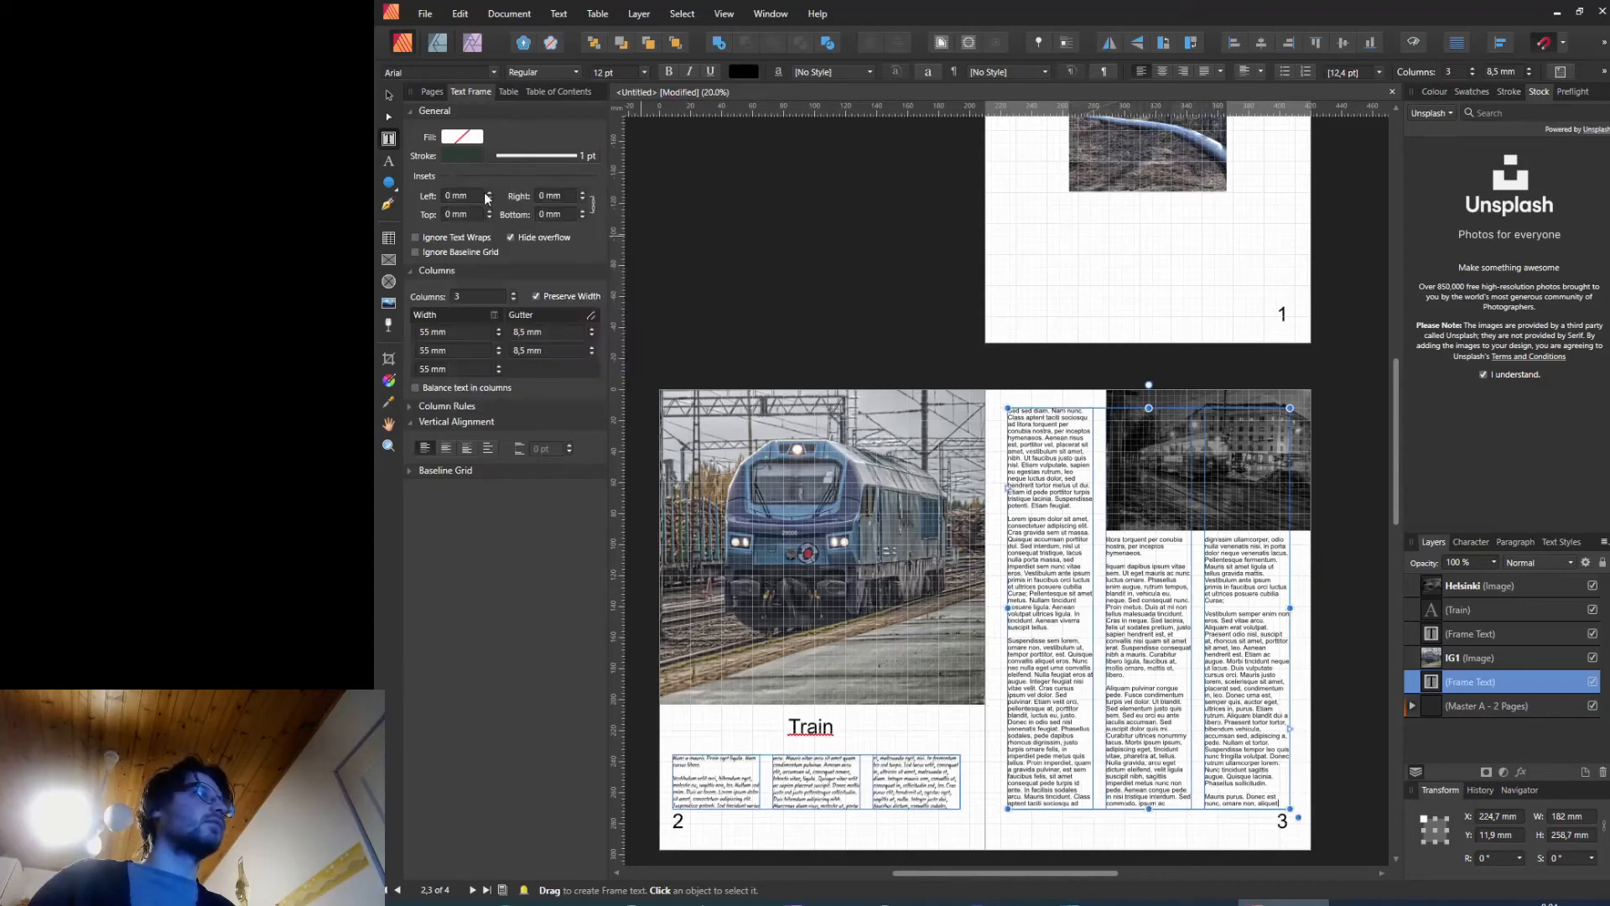
pyautogui.click(466, 156)
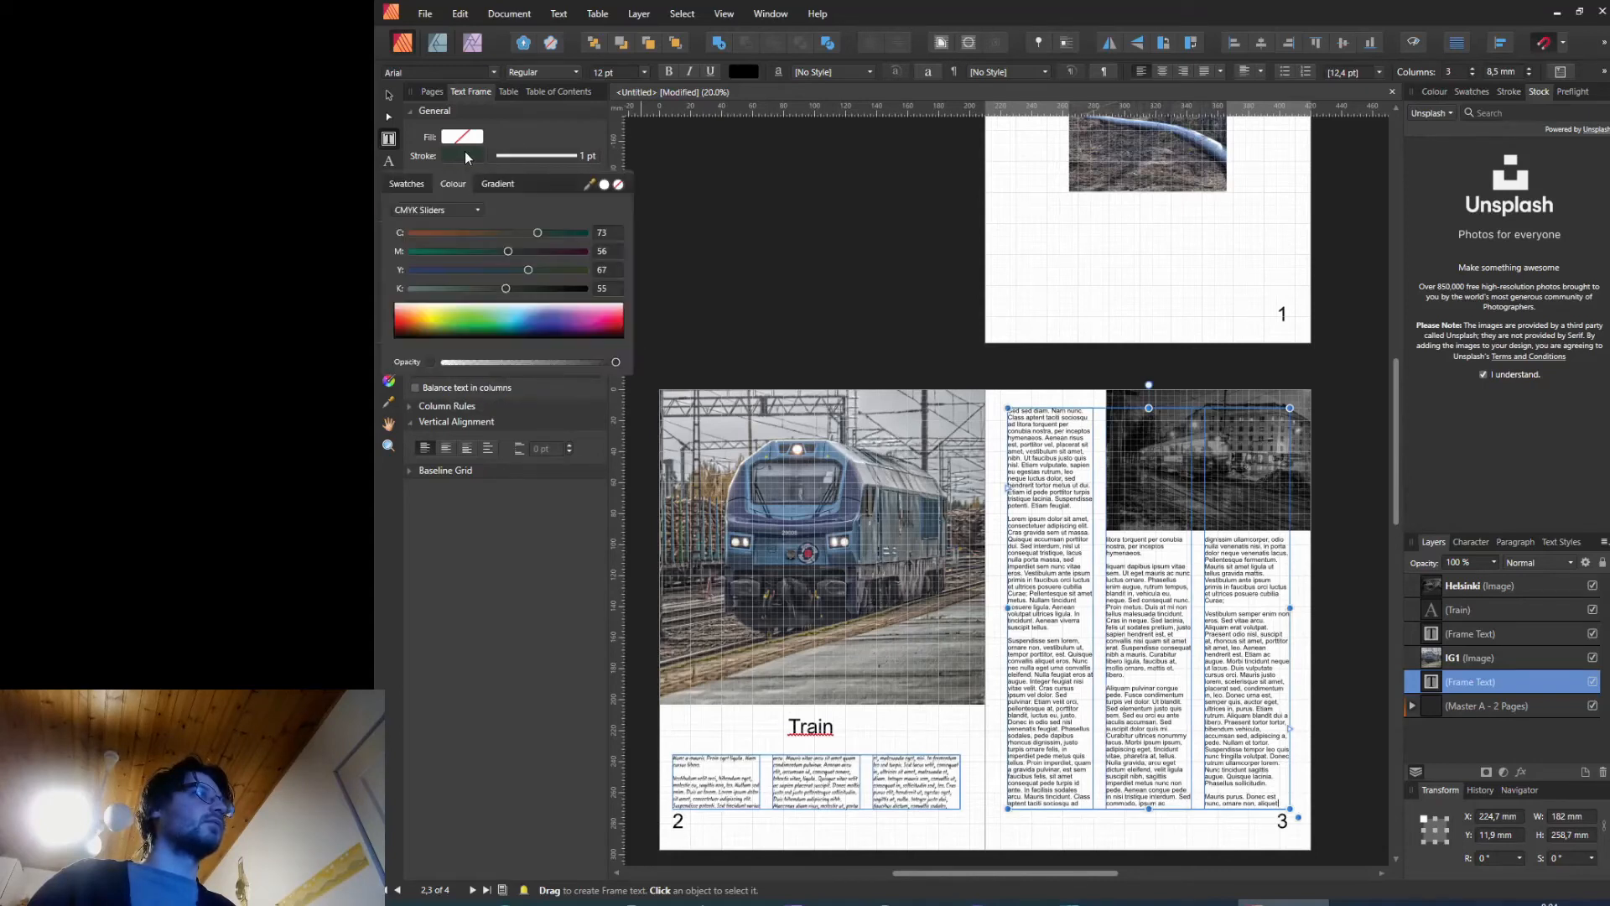
pyautogui.click(618, 183)
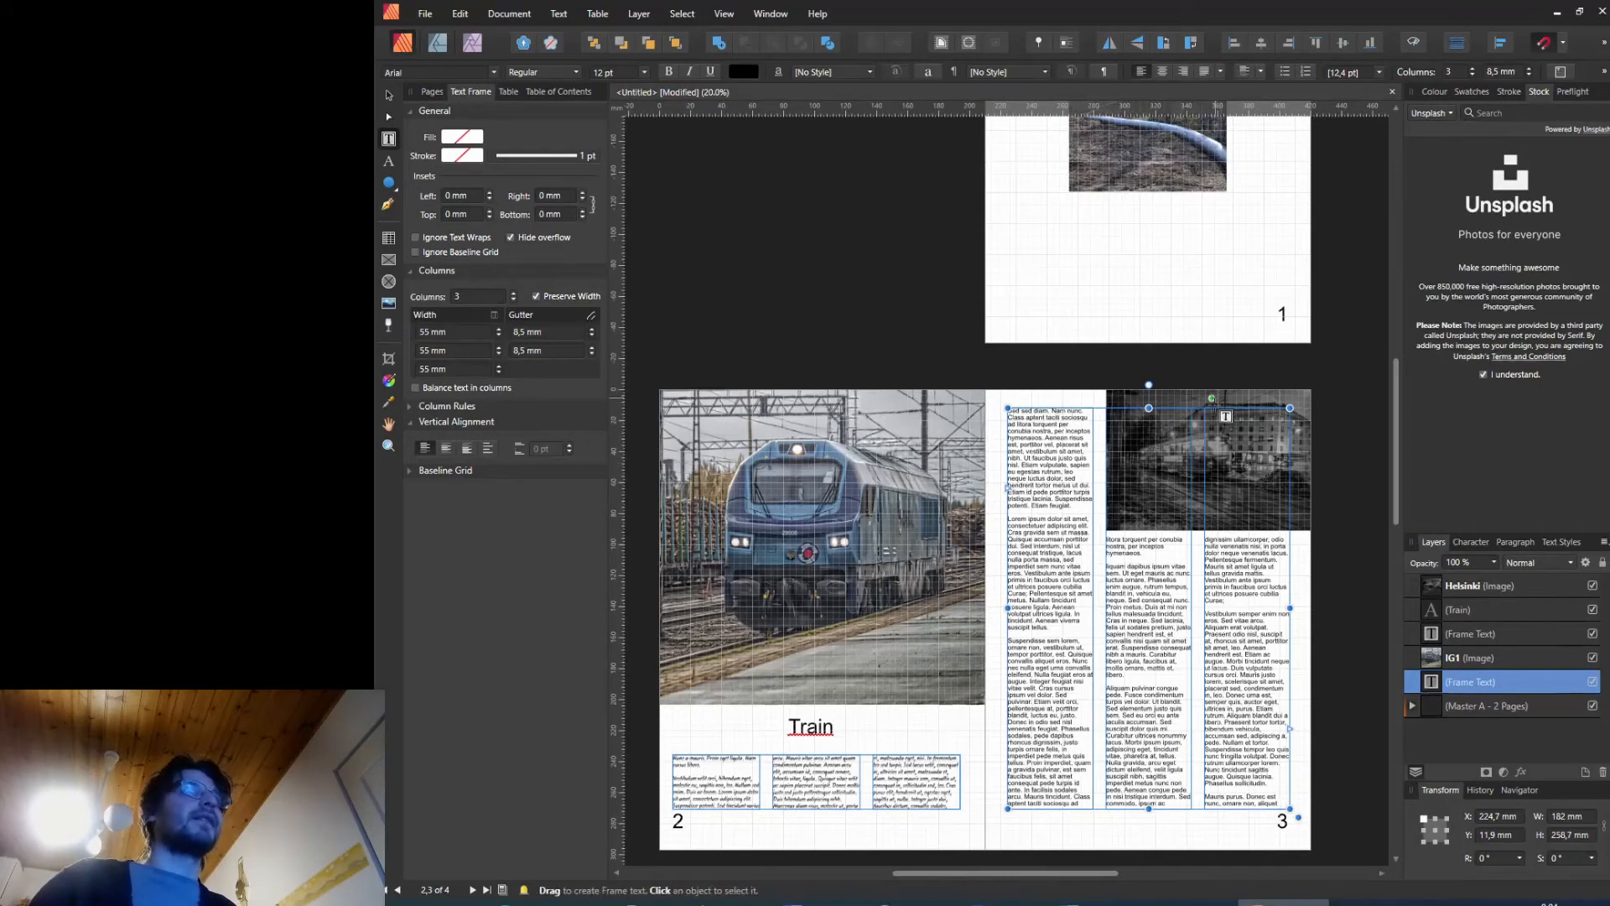
# Step: Switch to the Photo persona and browse the list of live filters without applying one
pyautogui.click(471, 43)
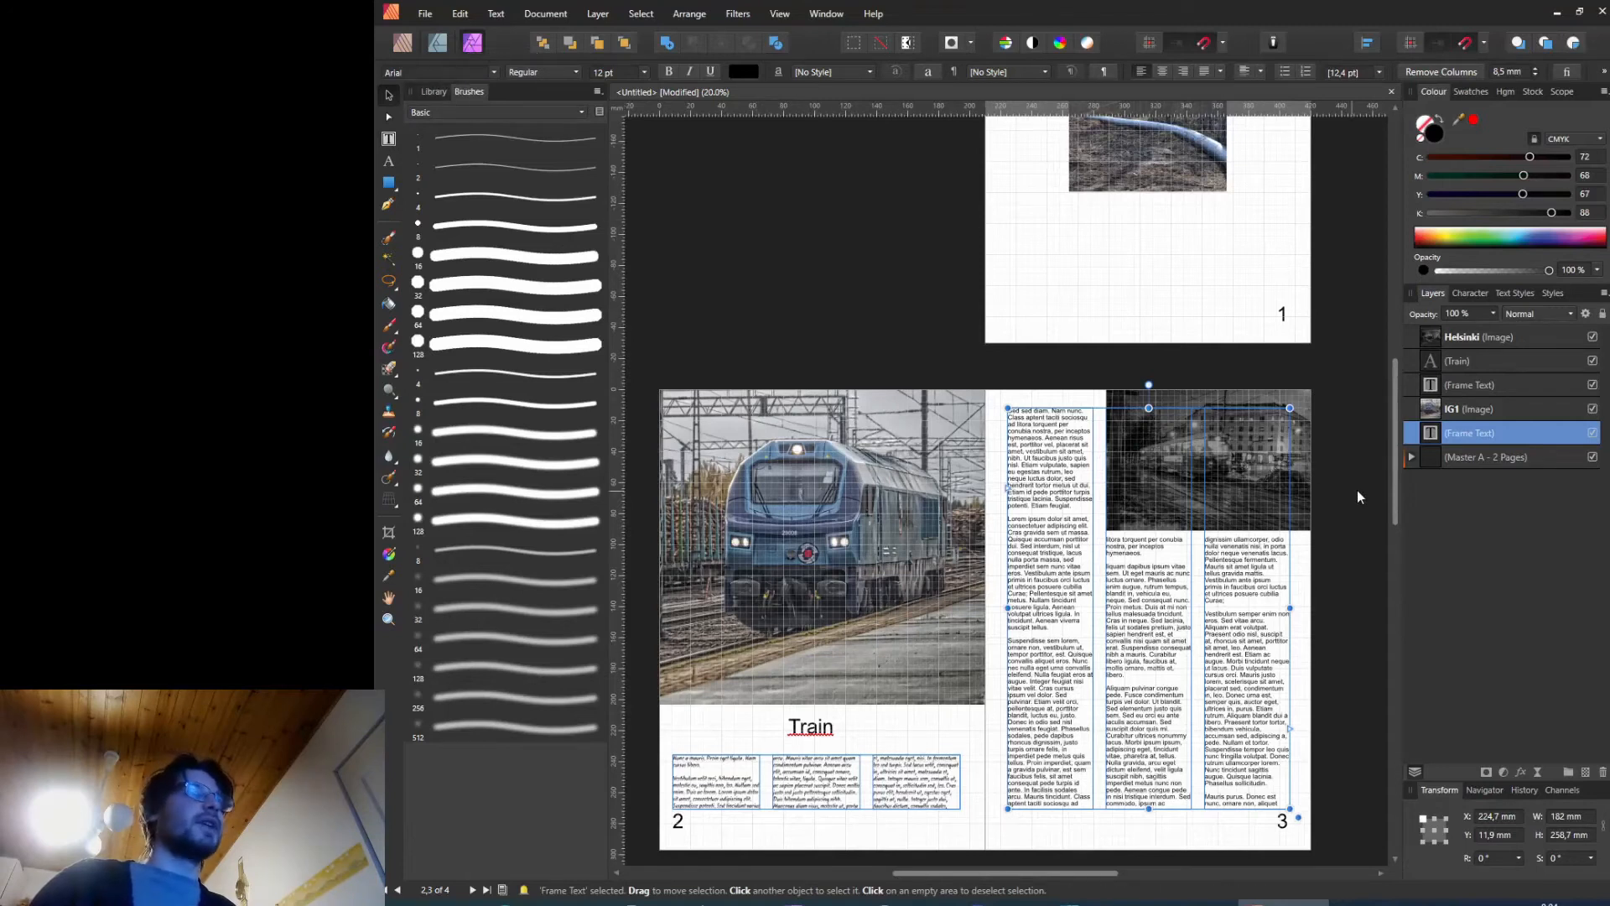
pyautogui.moveTo(1399, 453); pyautogui.dragTo(1385, 360)
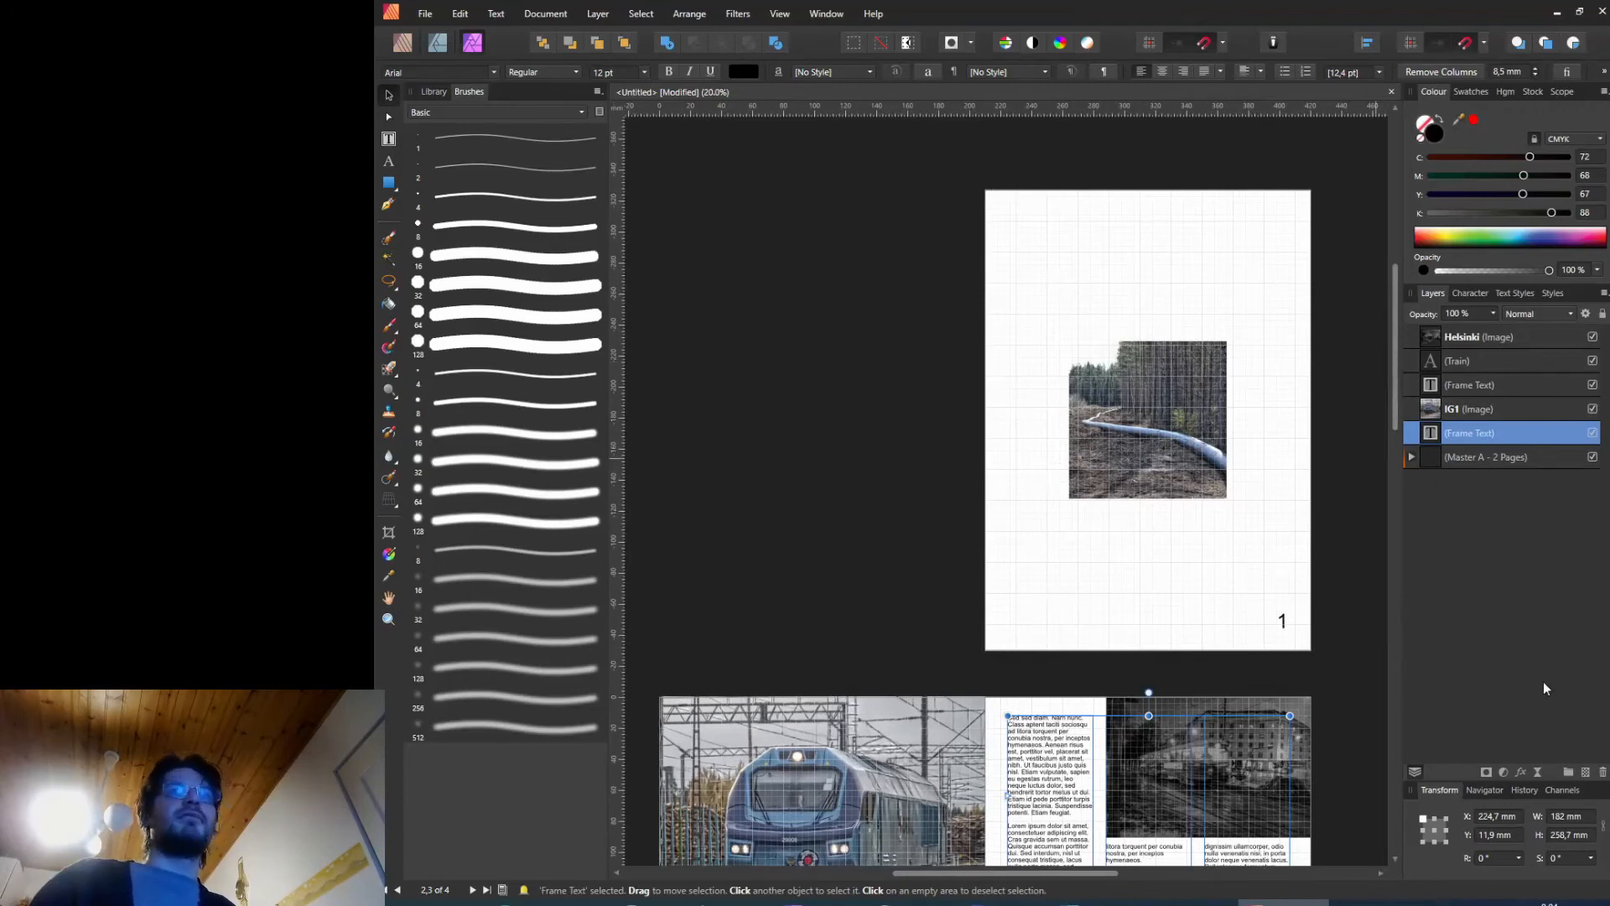
pyautogui.click(1538, 771)
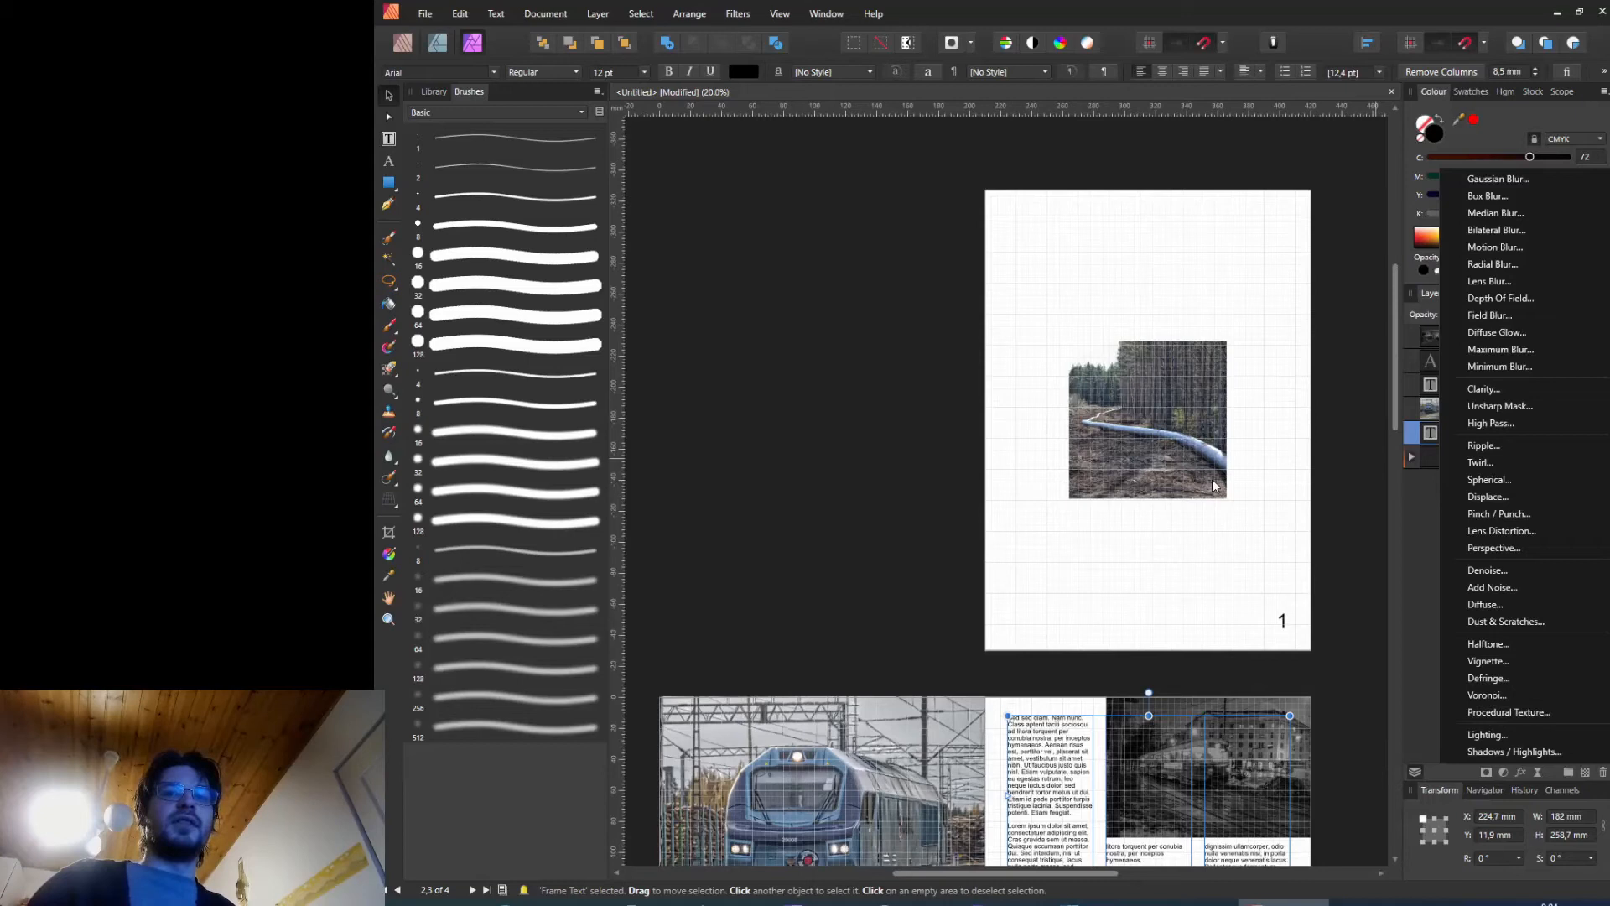
pyautogui.click(1235, 588)
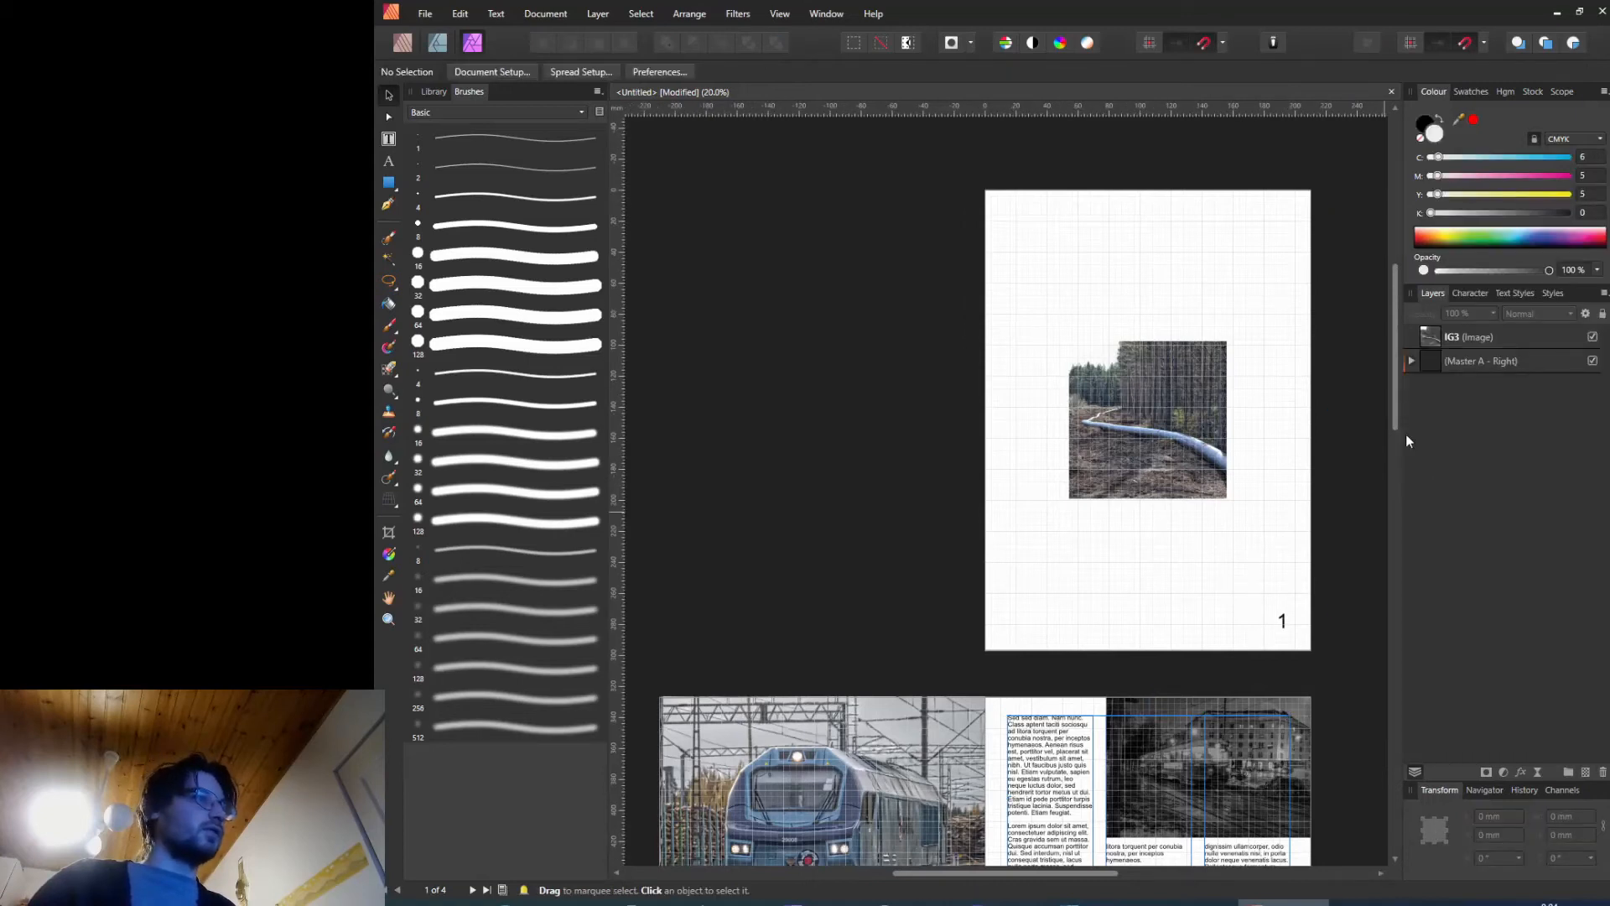
pyautogui.moveTo(1388, 376); pyautogui.dragTo(1419, 482)
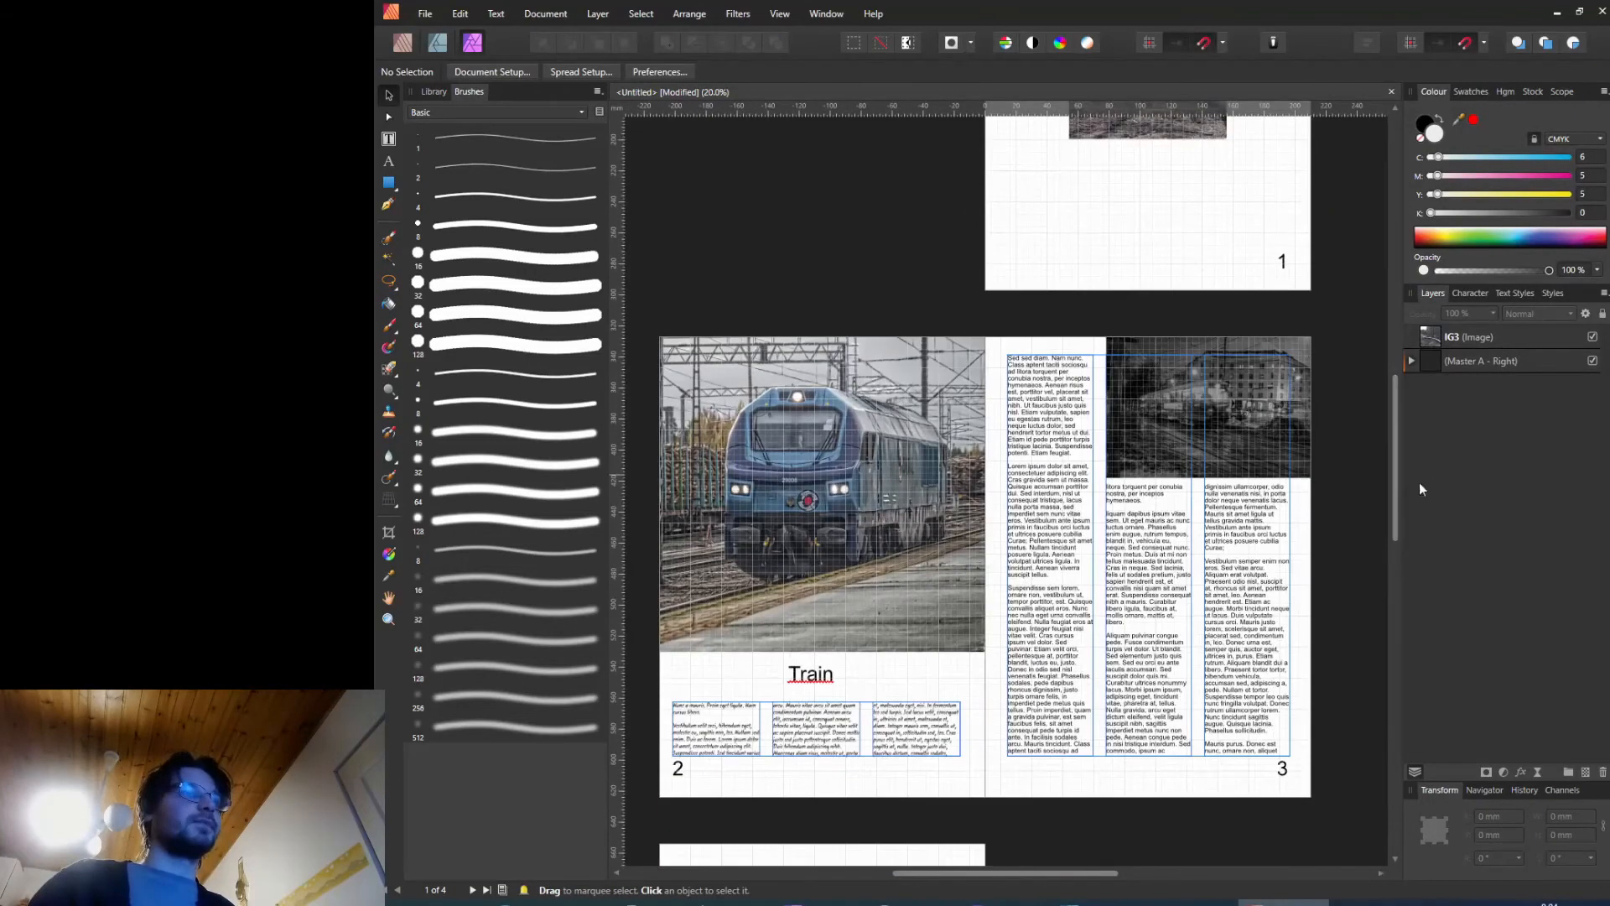
pyautogui.click(1538, 769)
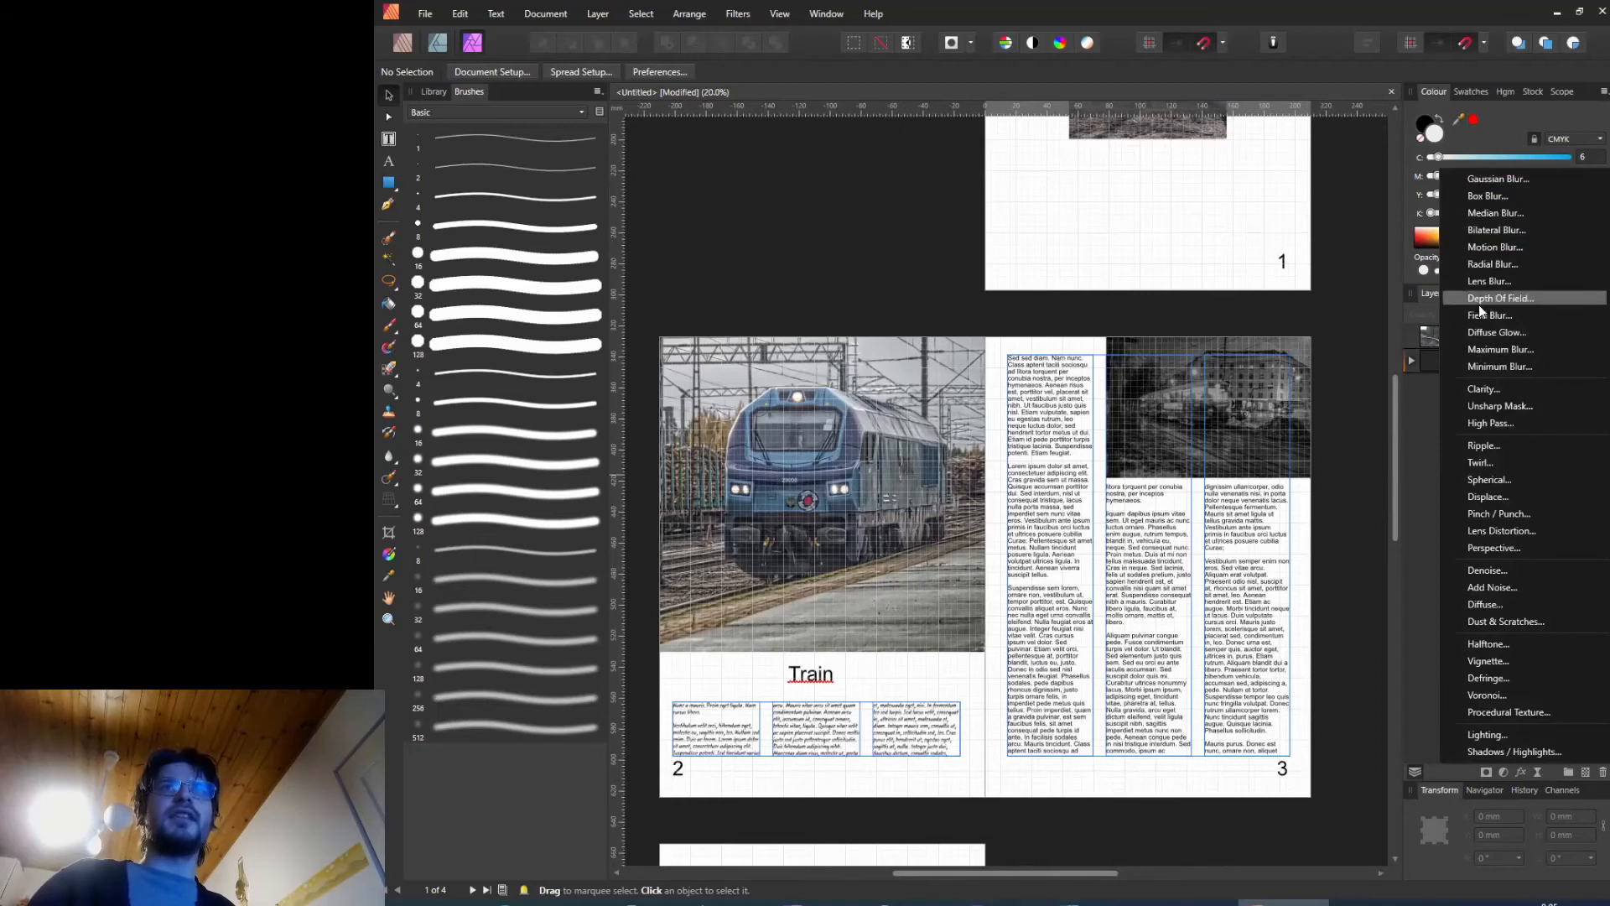
pyautogui.click(1302, 279)
# Step: Apply the Detect Edges filter to the page 1 image, then undo the edge detection
pyautogui.moveTo(1396, 412); pyautogui.dragTo(1396, 262)
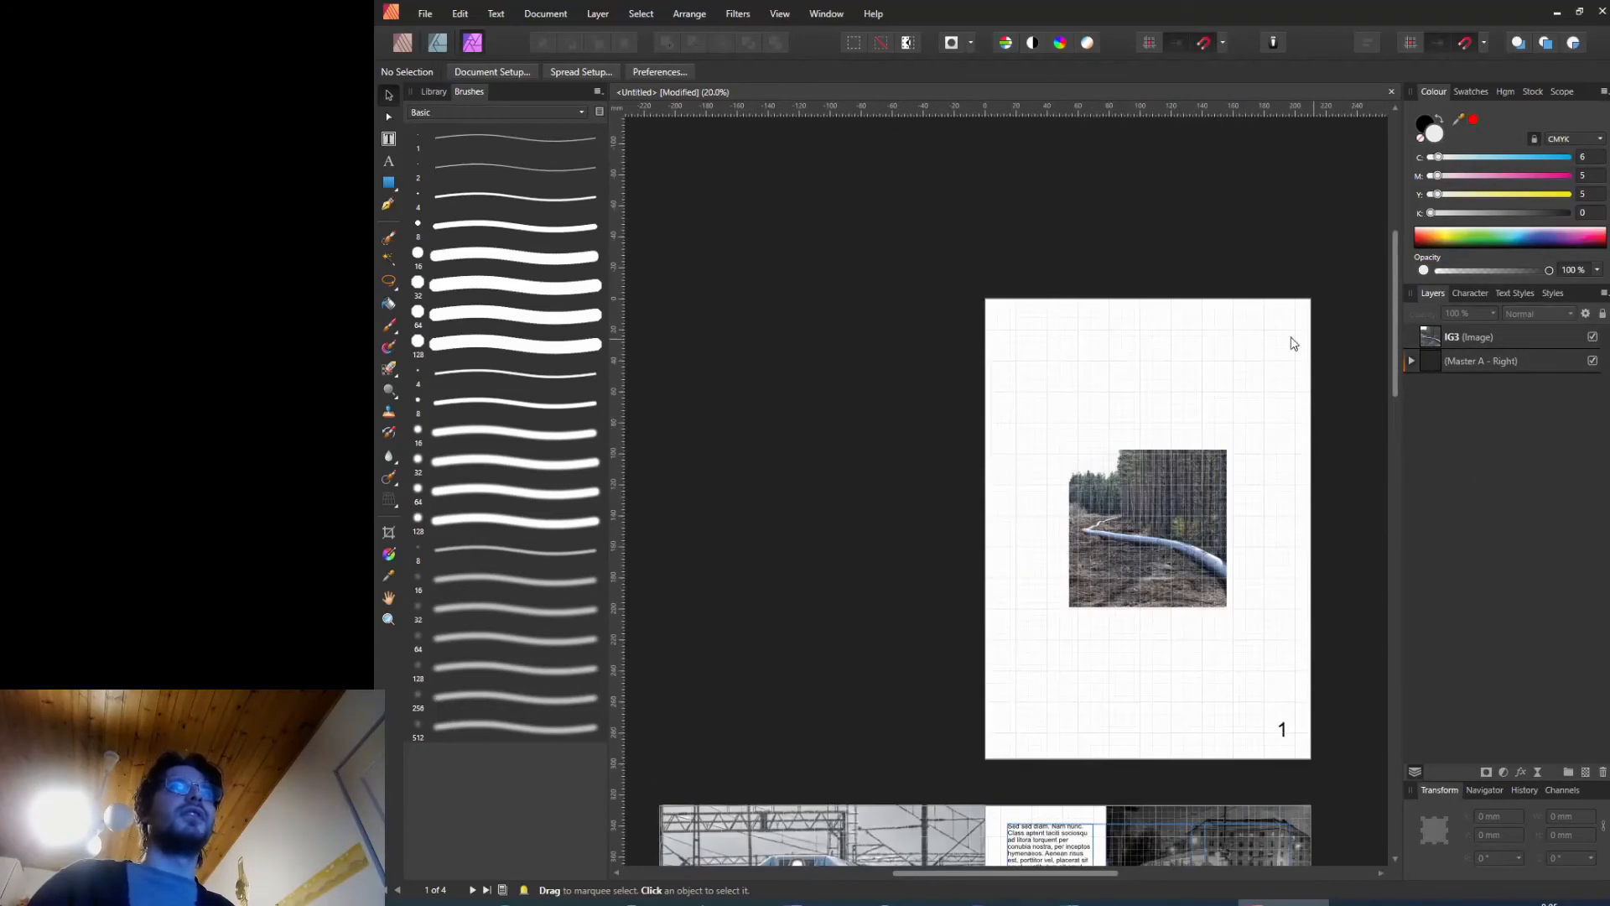
pyautogui.click(1155, 491)
pyautogui.click(726, 14)
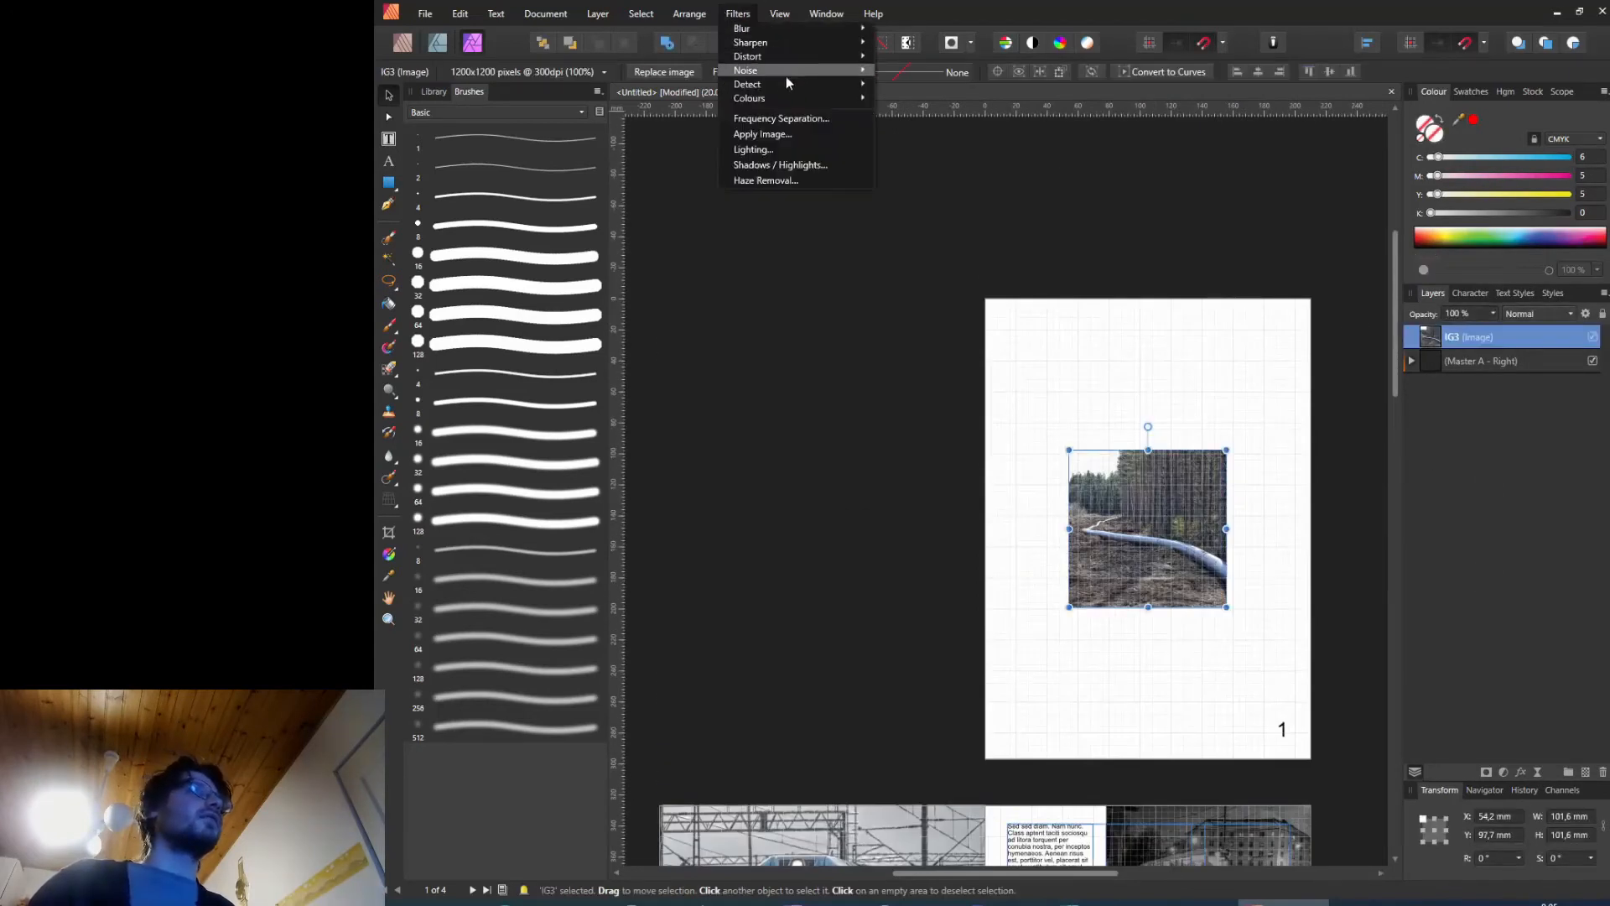
pyautogui.moveTo(812, 83)
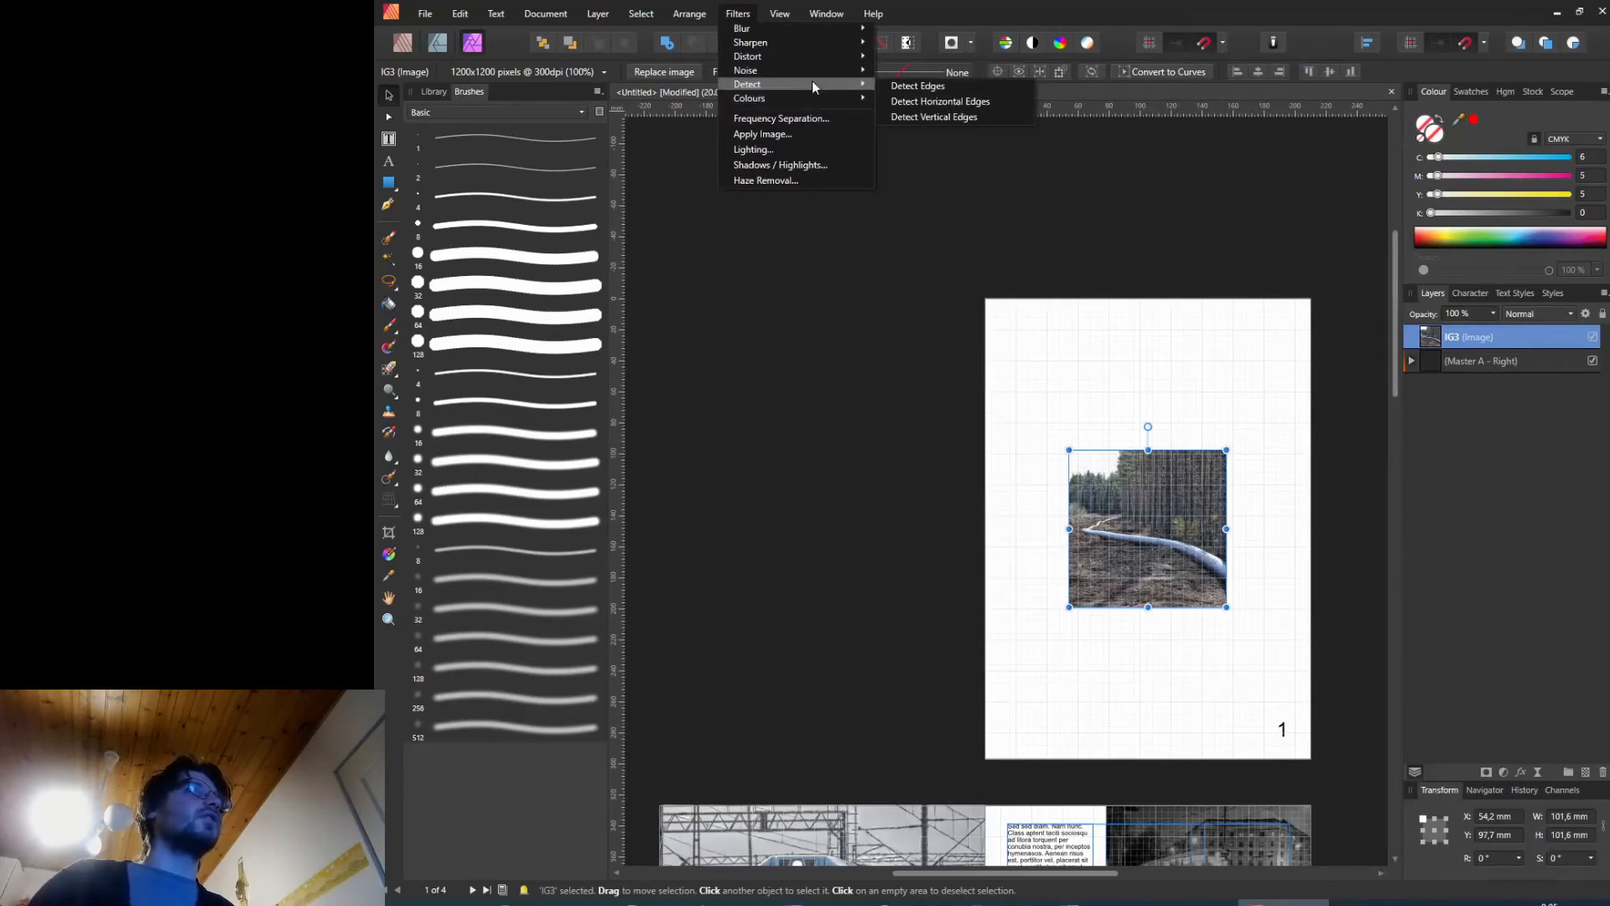
pyautogui.click(921, 86)
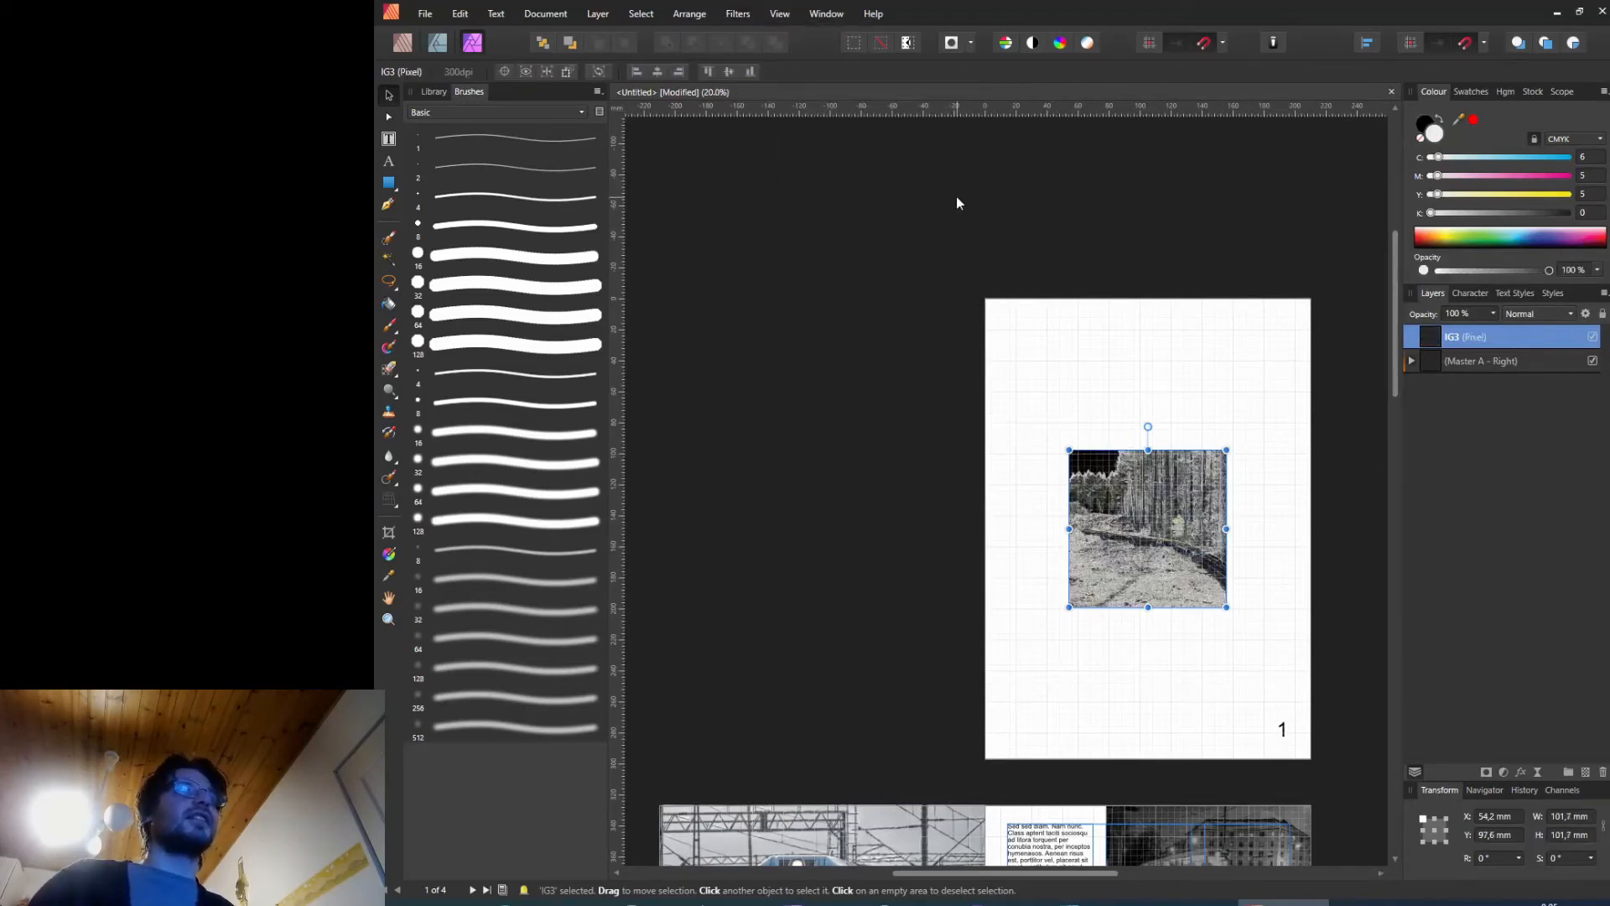
pyautogui.click(459, 12)
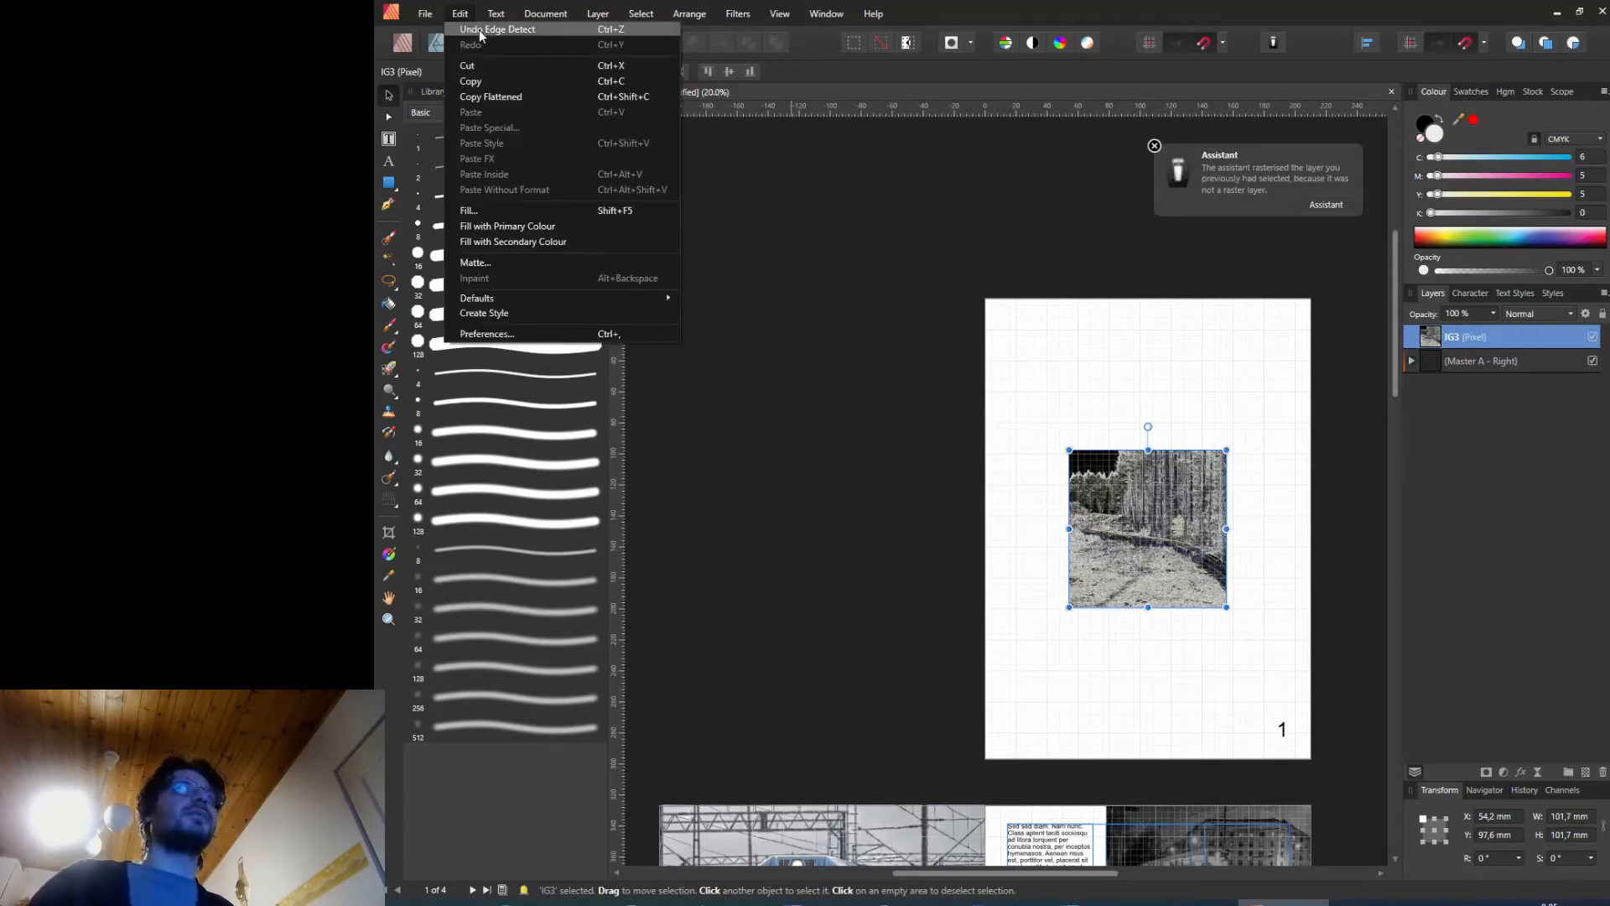
pyautogui.click(481, 32)
# Step: Switch back to the Publisher persona
pyautogui.moveTo(1394, 329); pyautogui.dragTo(1398, 581)
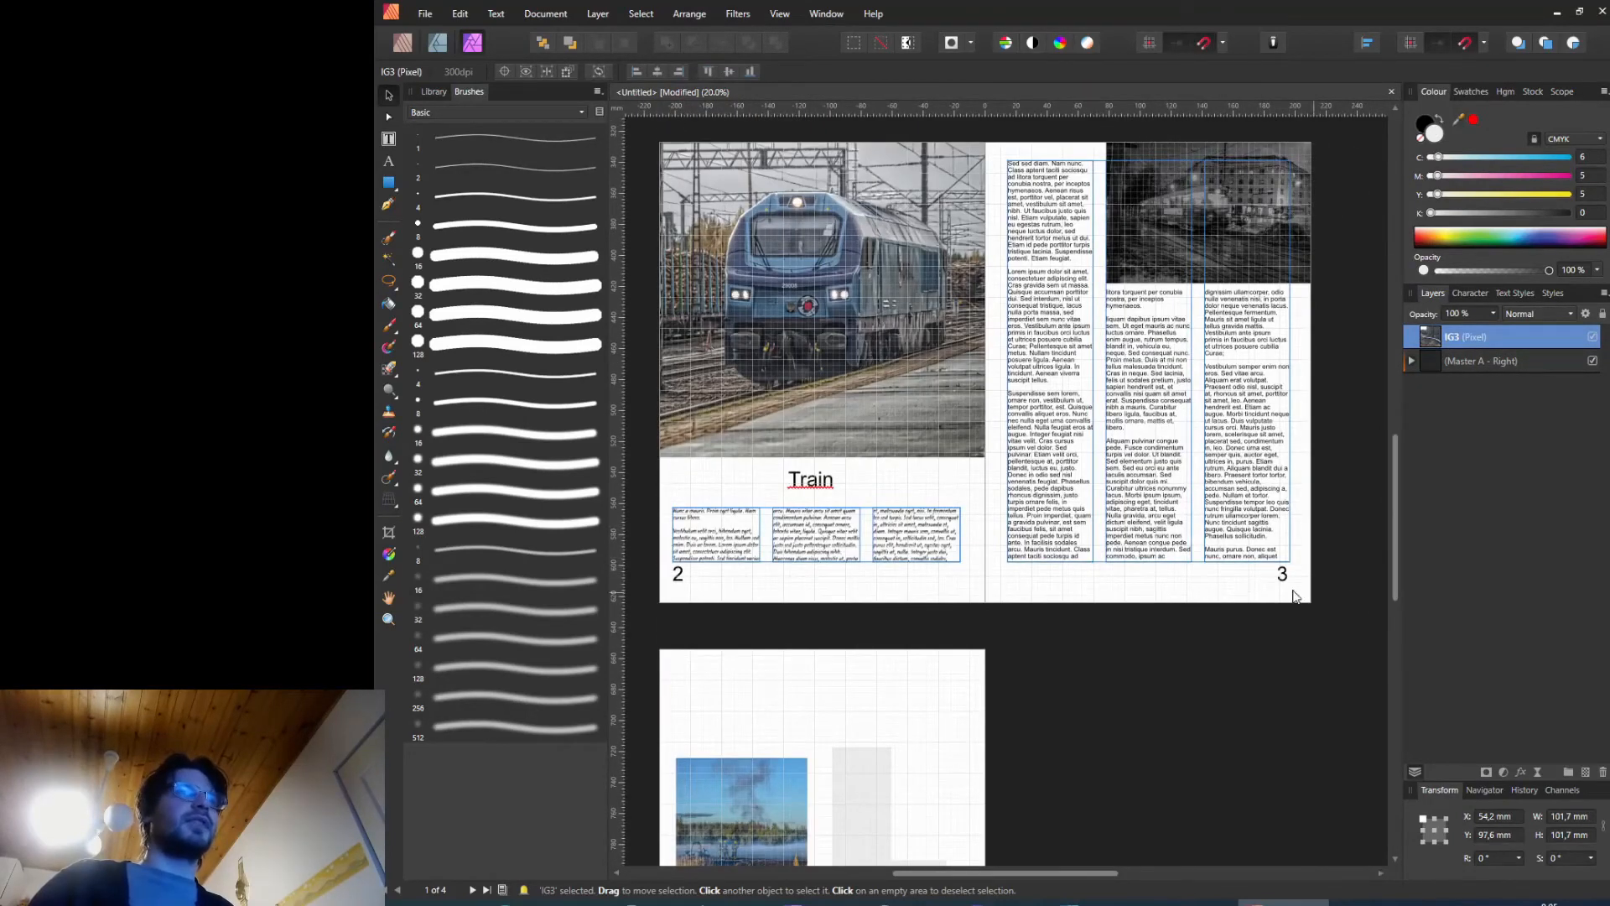
pyautogui.moveTo(1401, 465); pyautogui.dragTo(1397, 228)
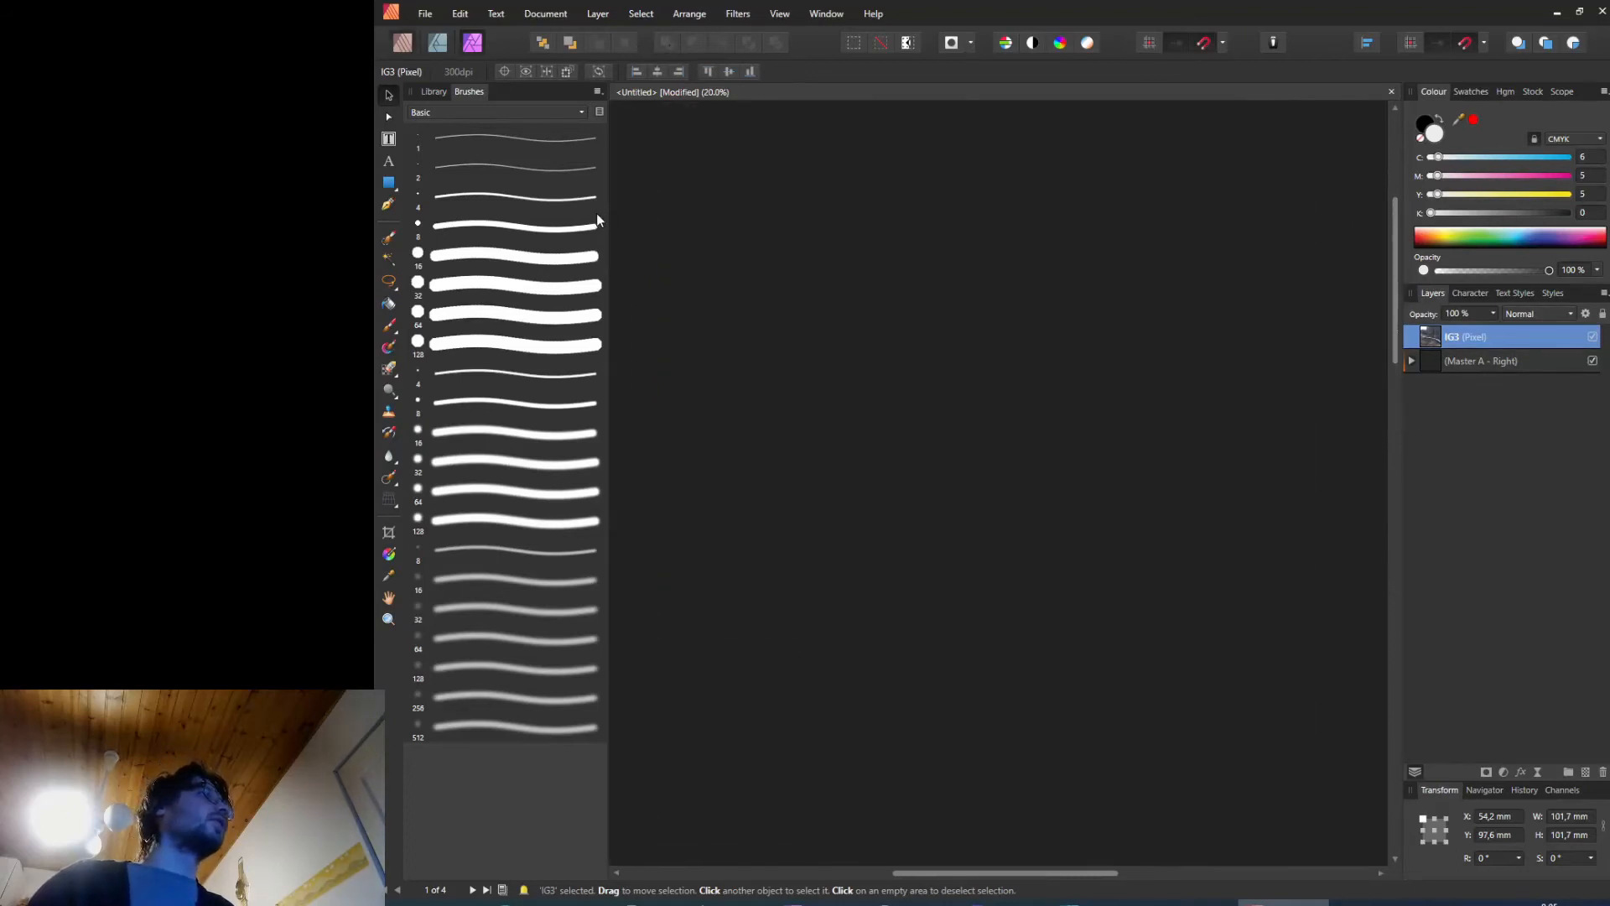
pyautogui.click(433, 93)
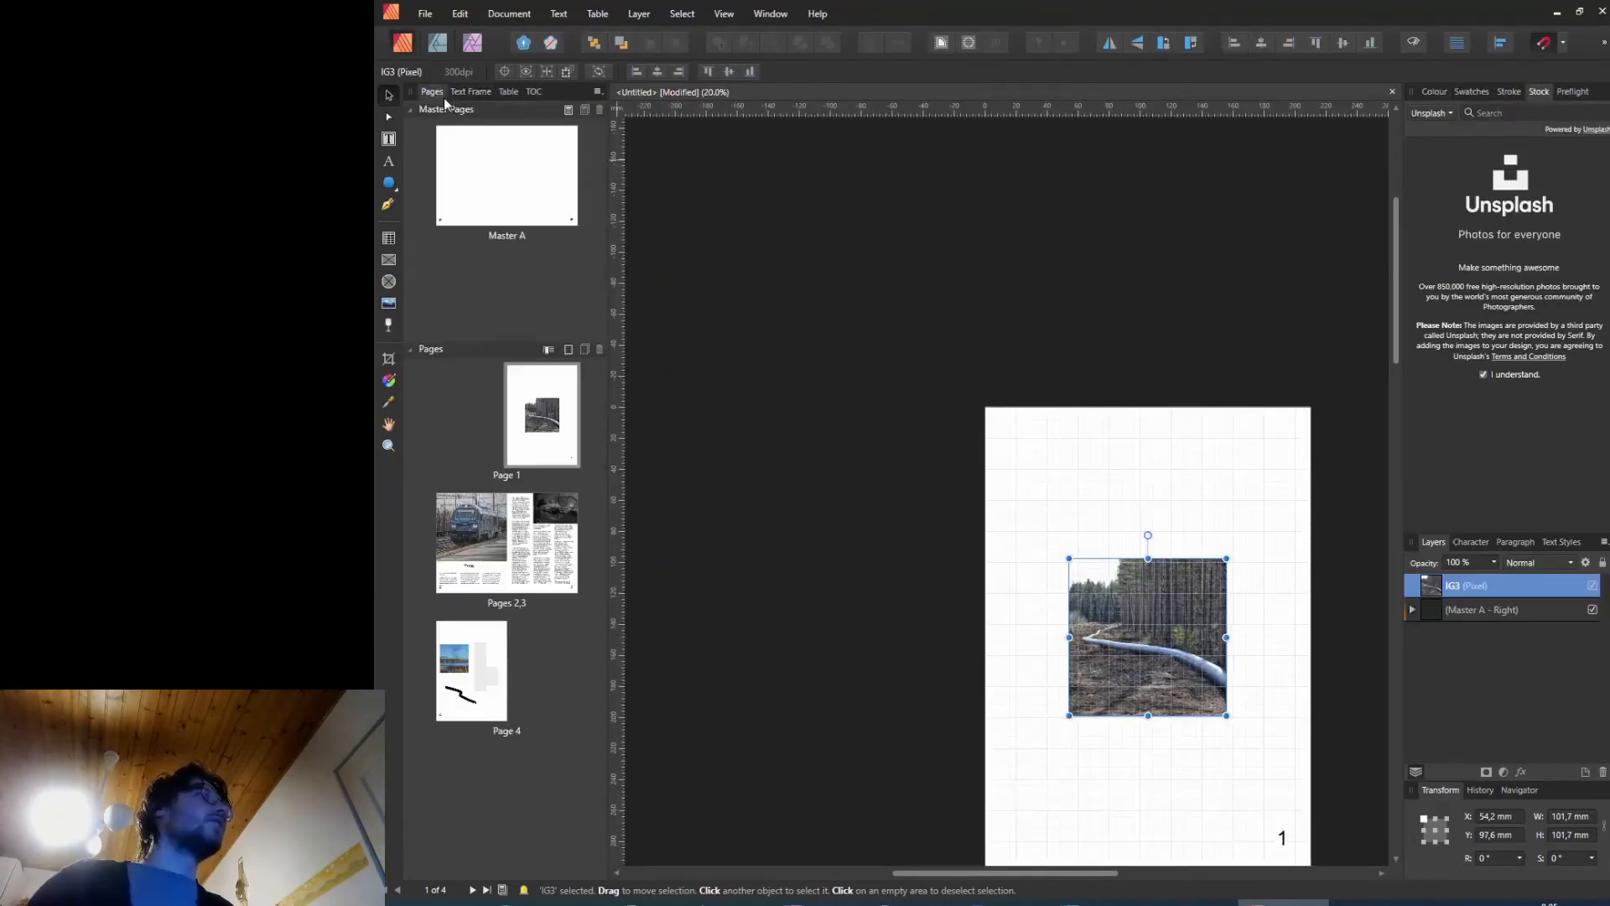
# Step: Open Master A, select its page number field and browse the Text menu's insert and interactive options
pyautogui.doubleClick(488, 163)
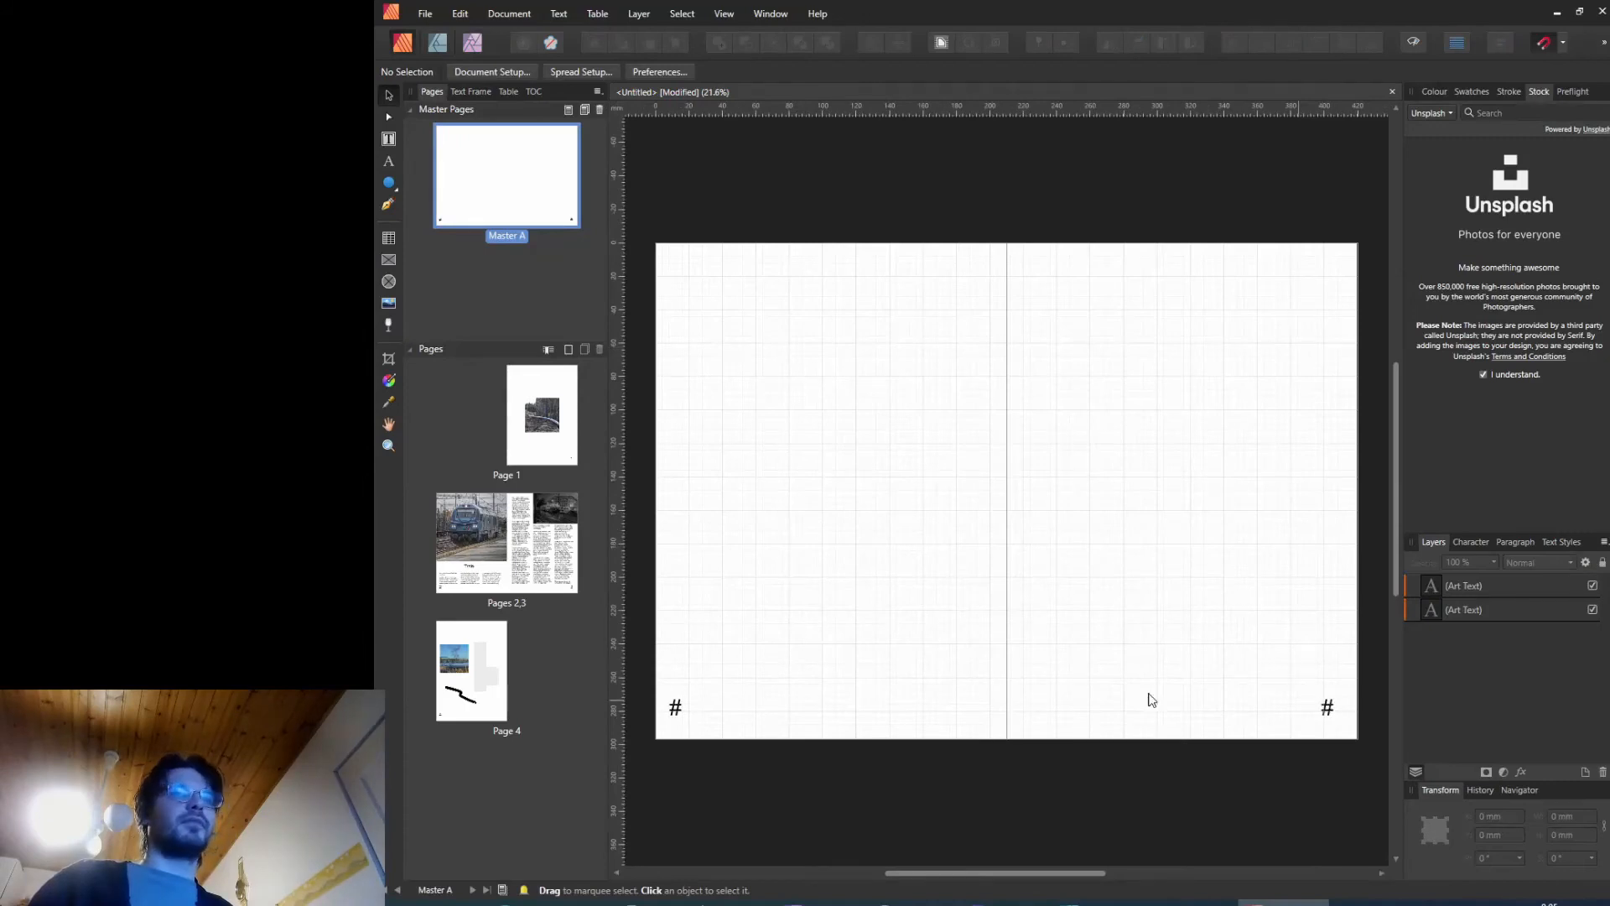
pyautogui.click(675, 708)
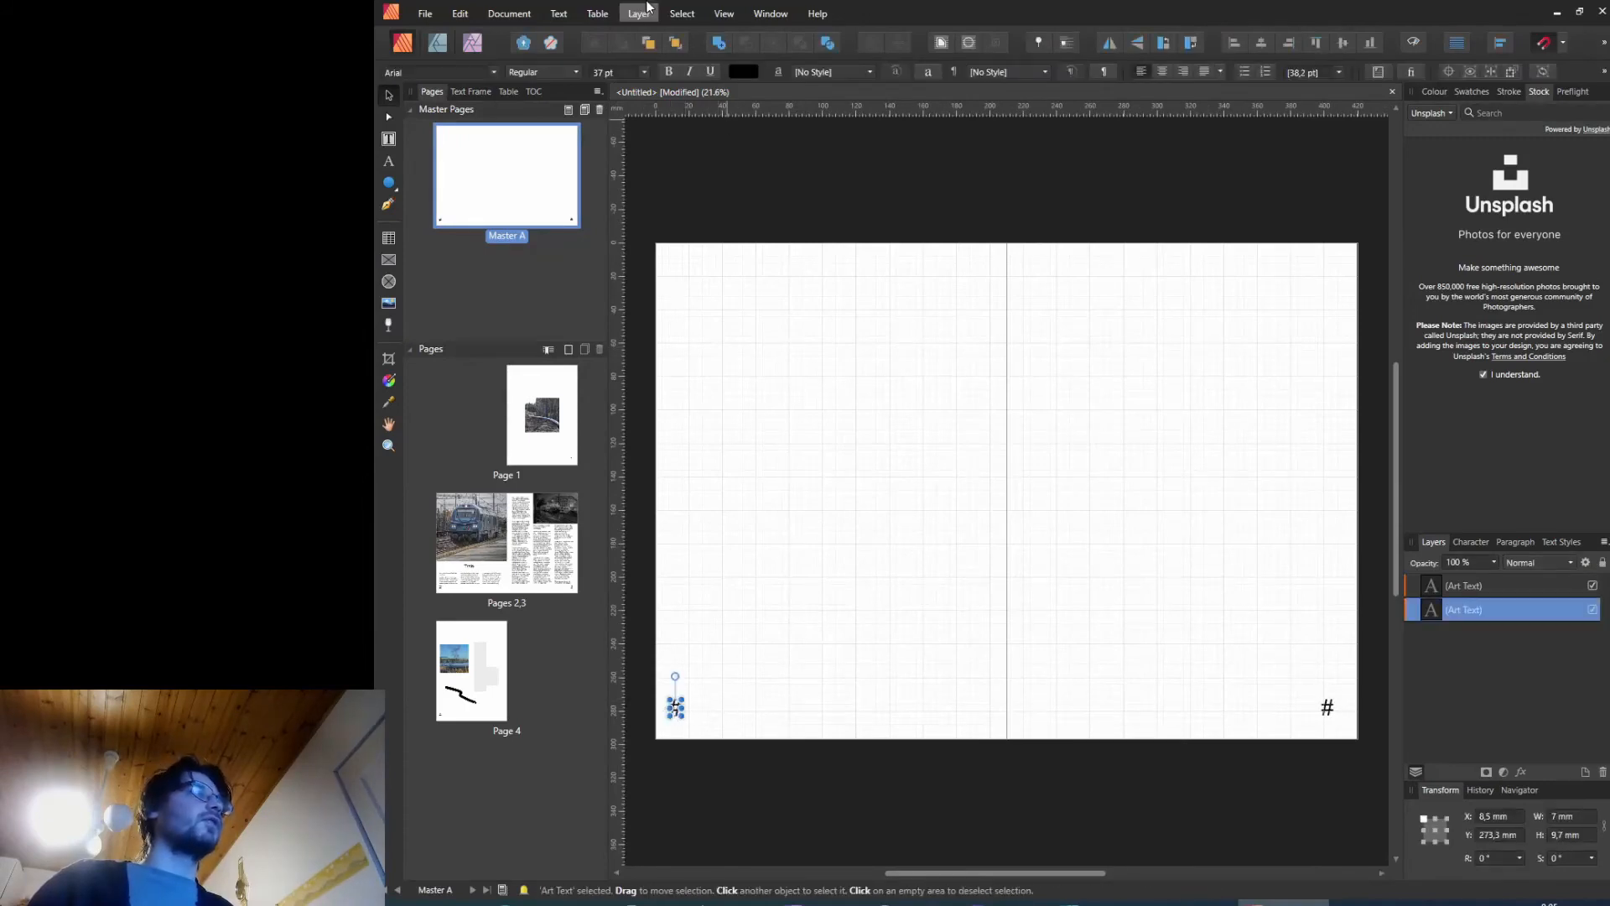
pyautogui.click(557, 11)
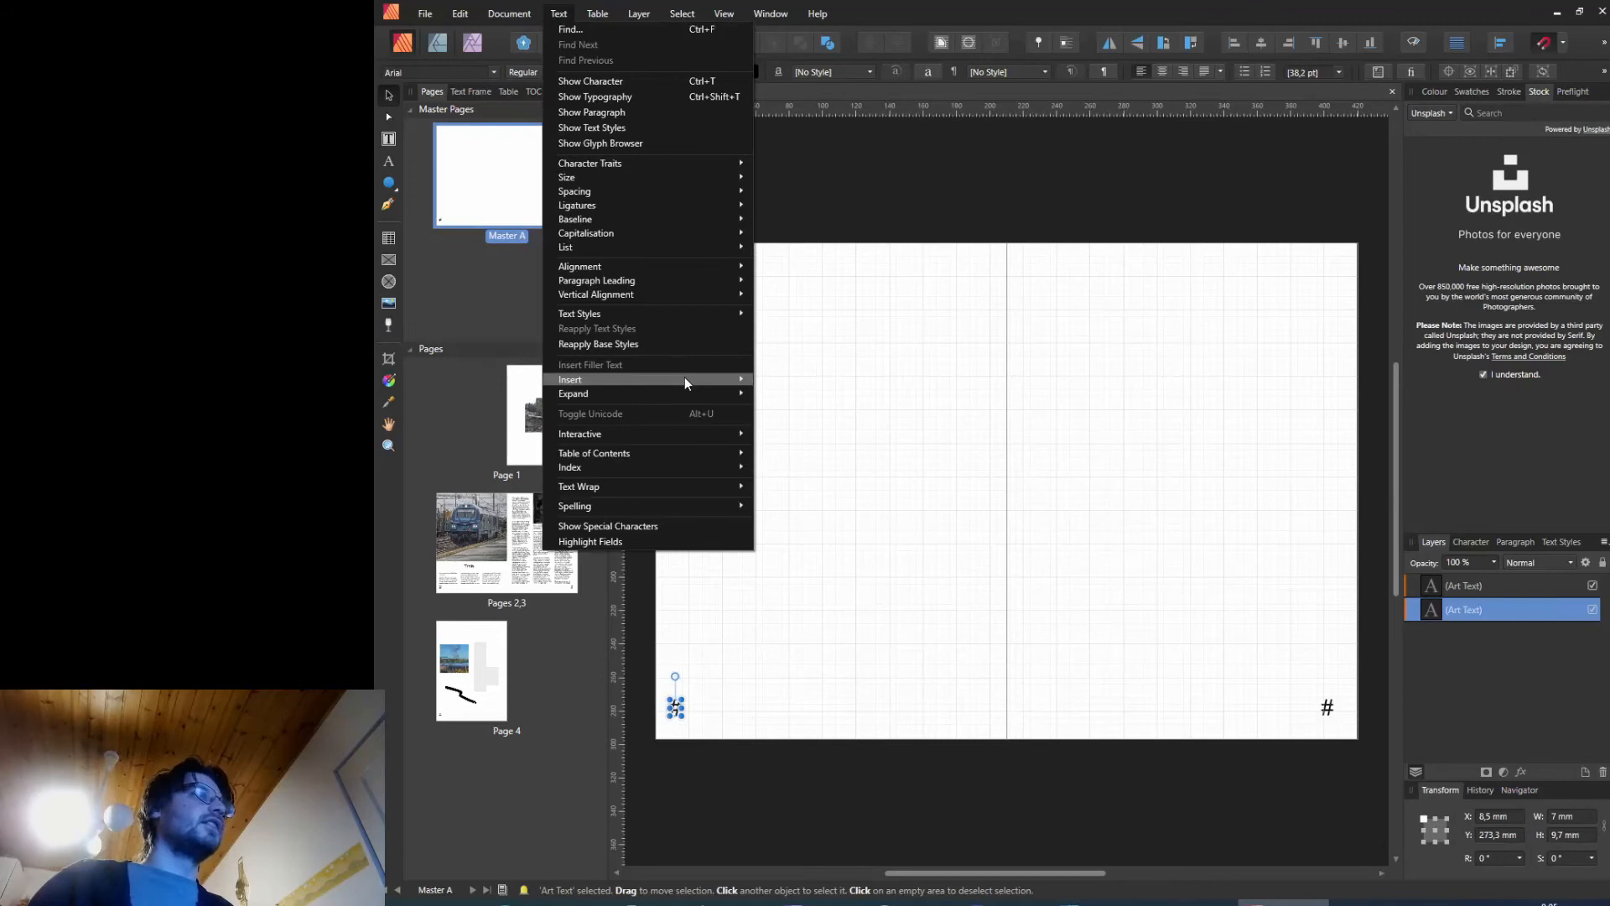
pyautogui.moveTo(686, 379)
pyautogui.moveTo(848, 383)
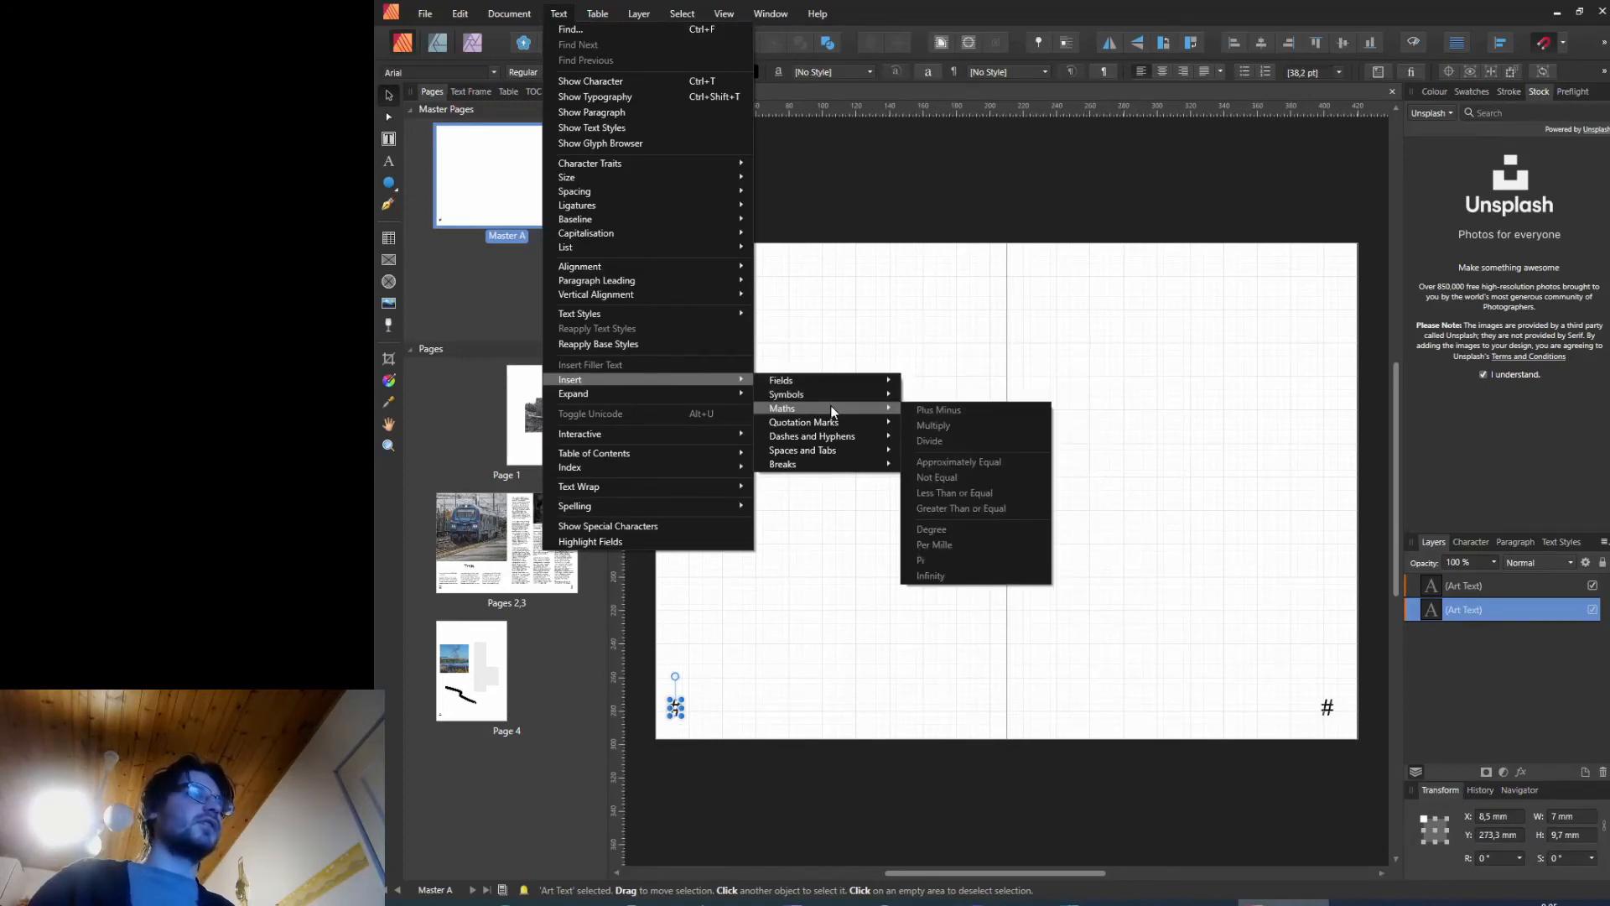
pyautogui.moveTo(842, 453)
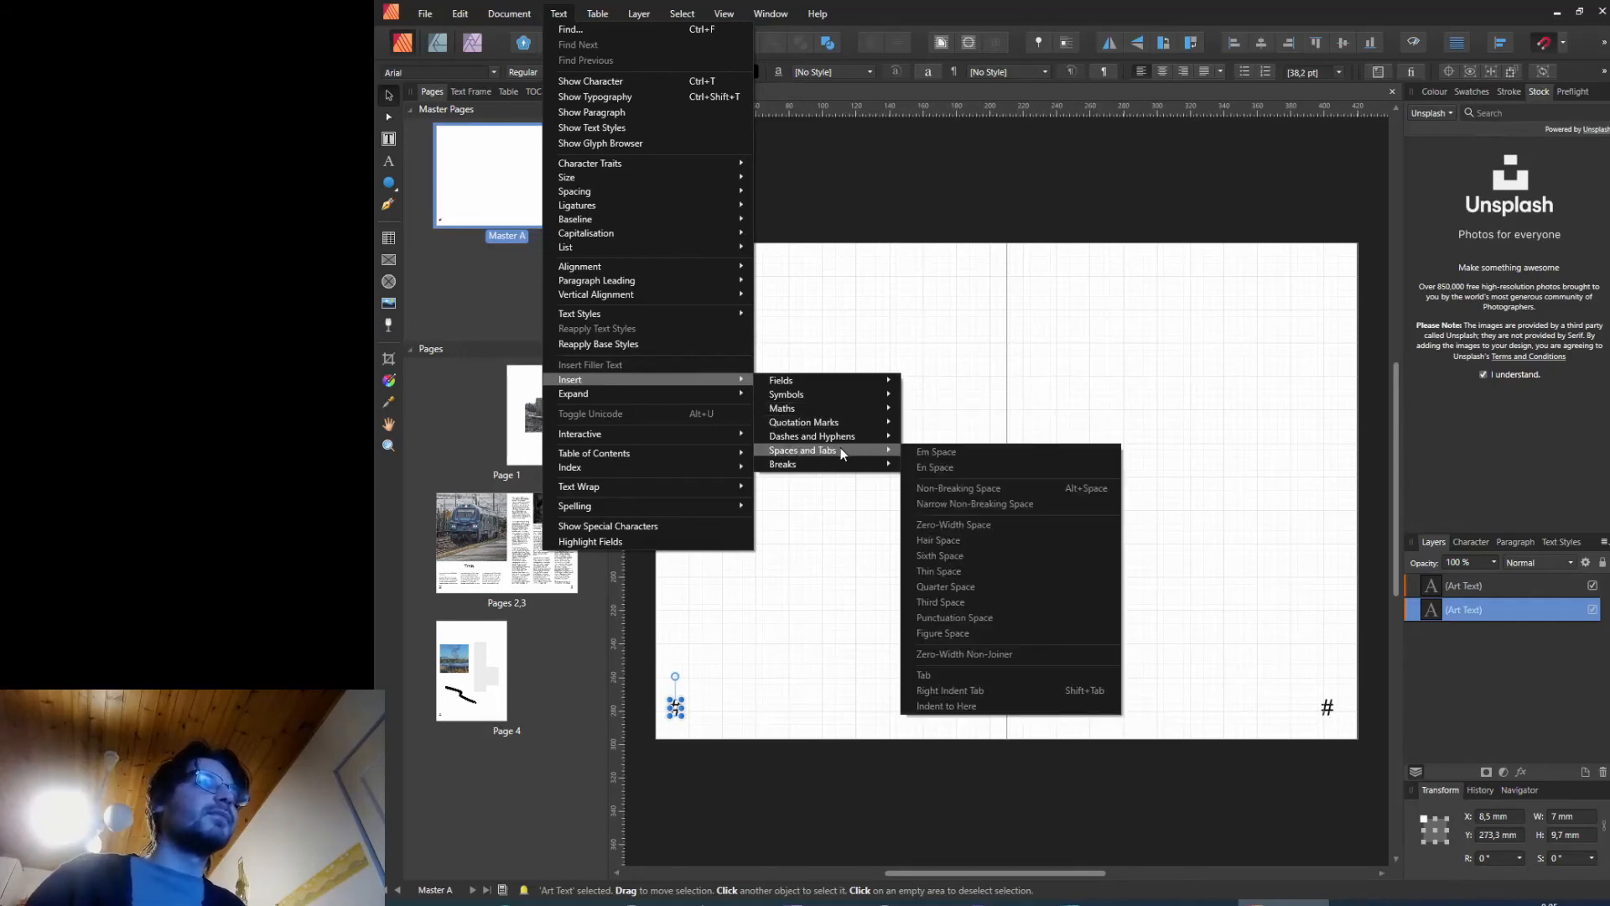
pyautogui.moveTo(677, 433)
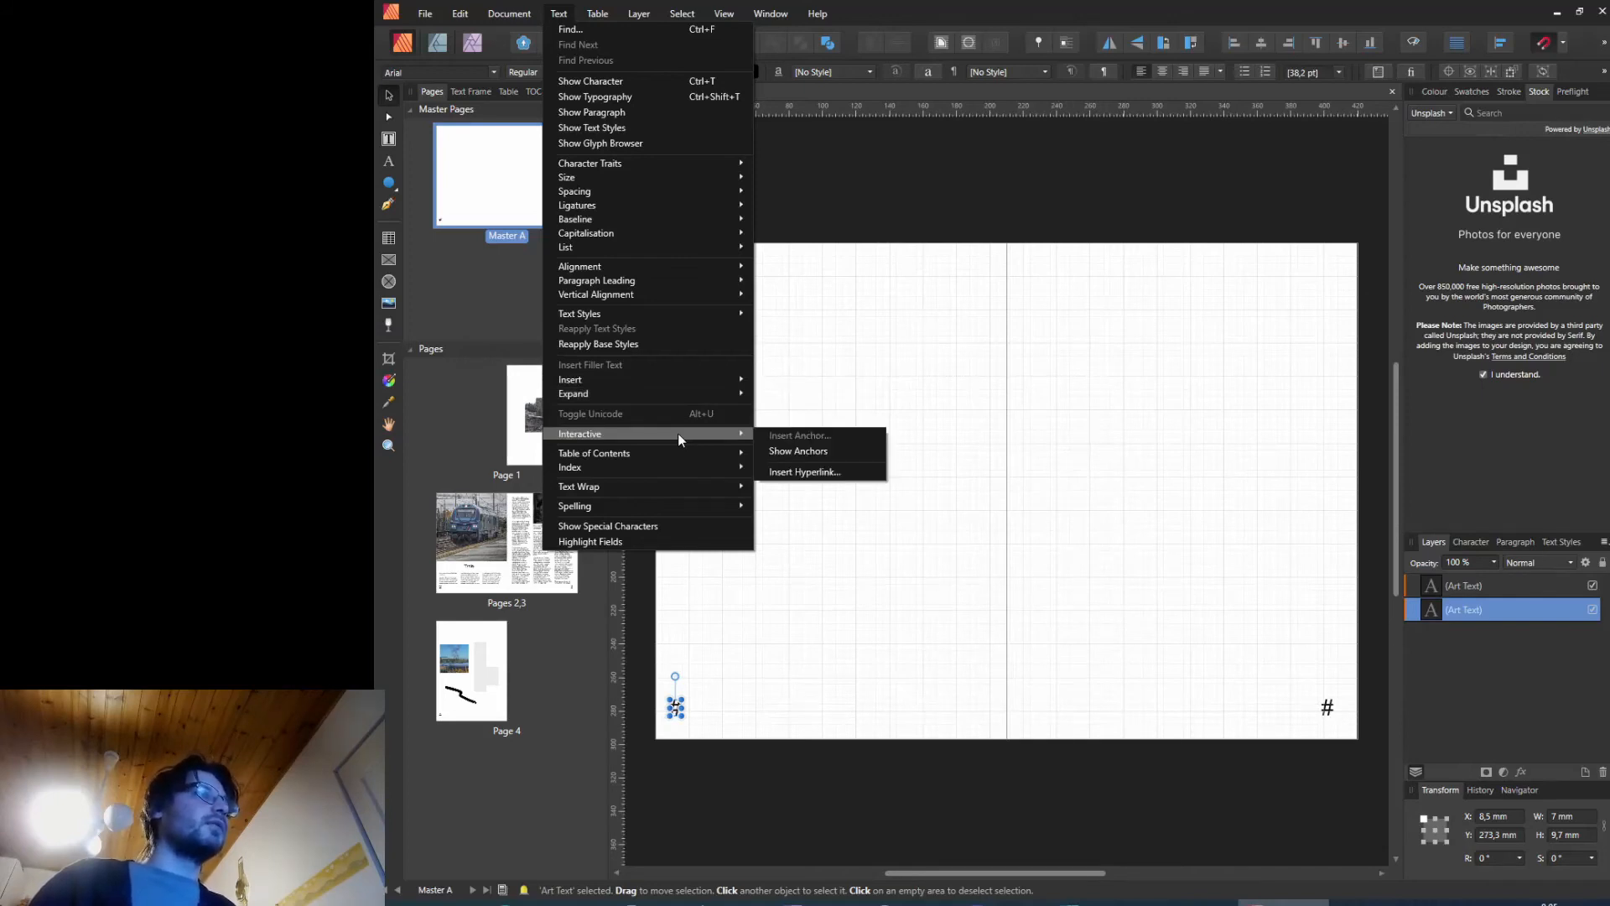
pyautogui.click(920, 387)
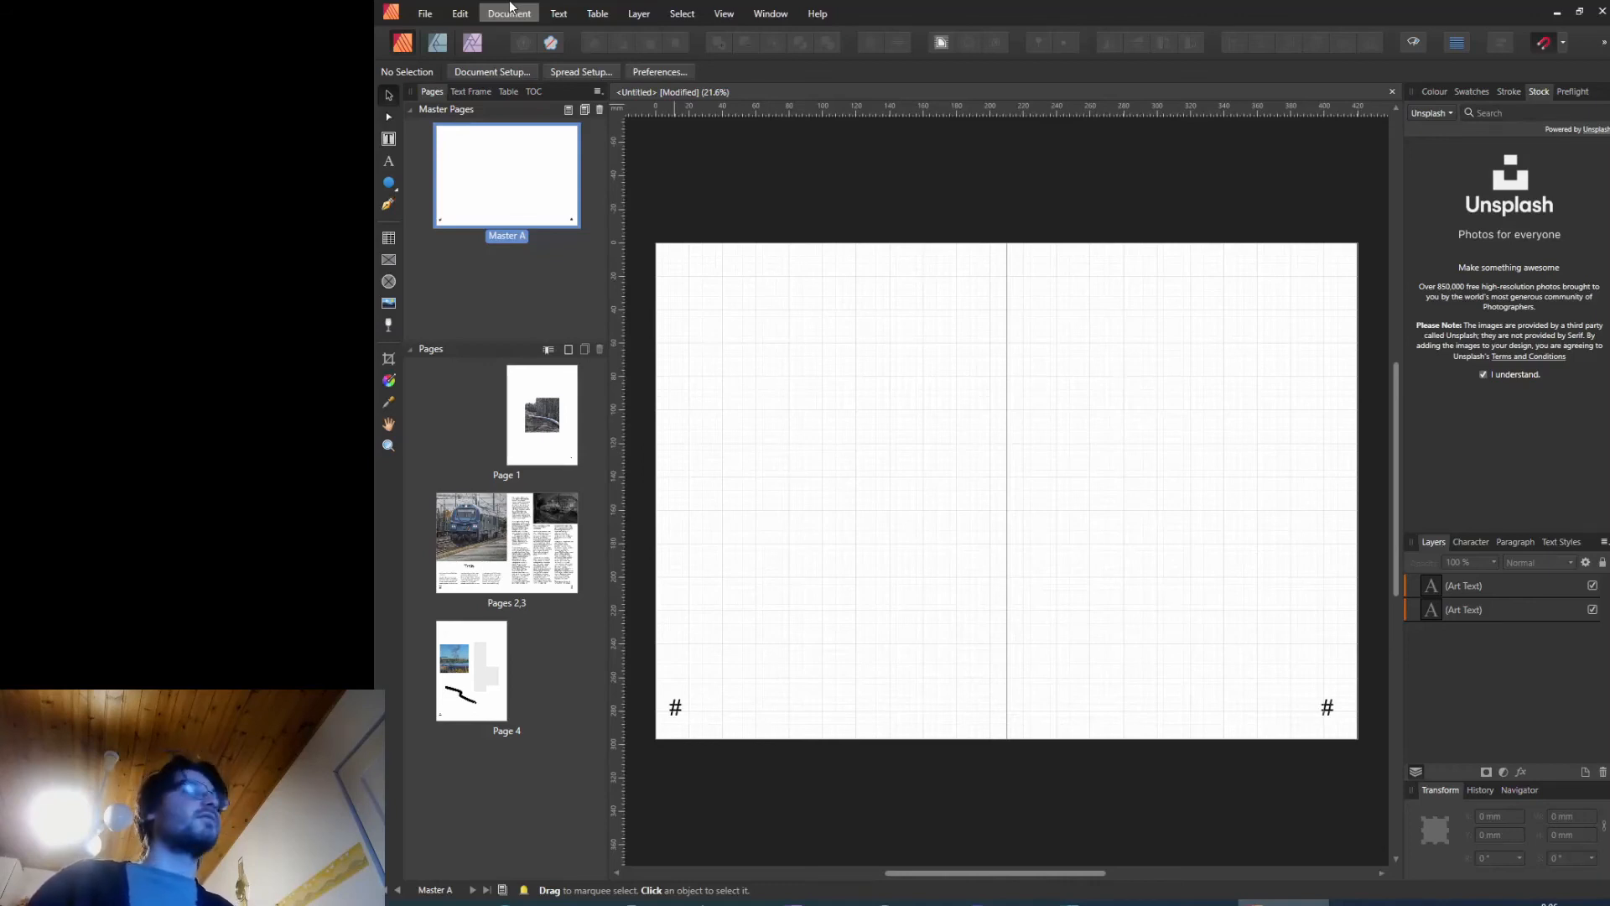
# Step: Hide the document grid on the master spread
pyautogui.click(426, 12)
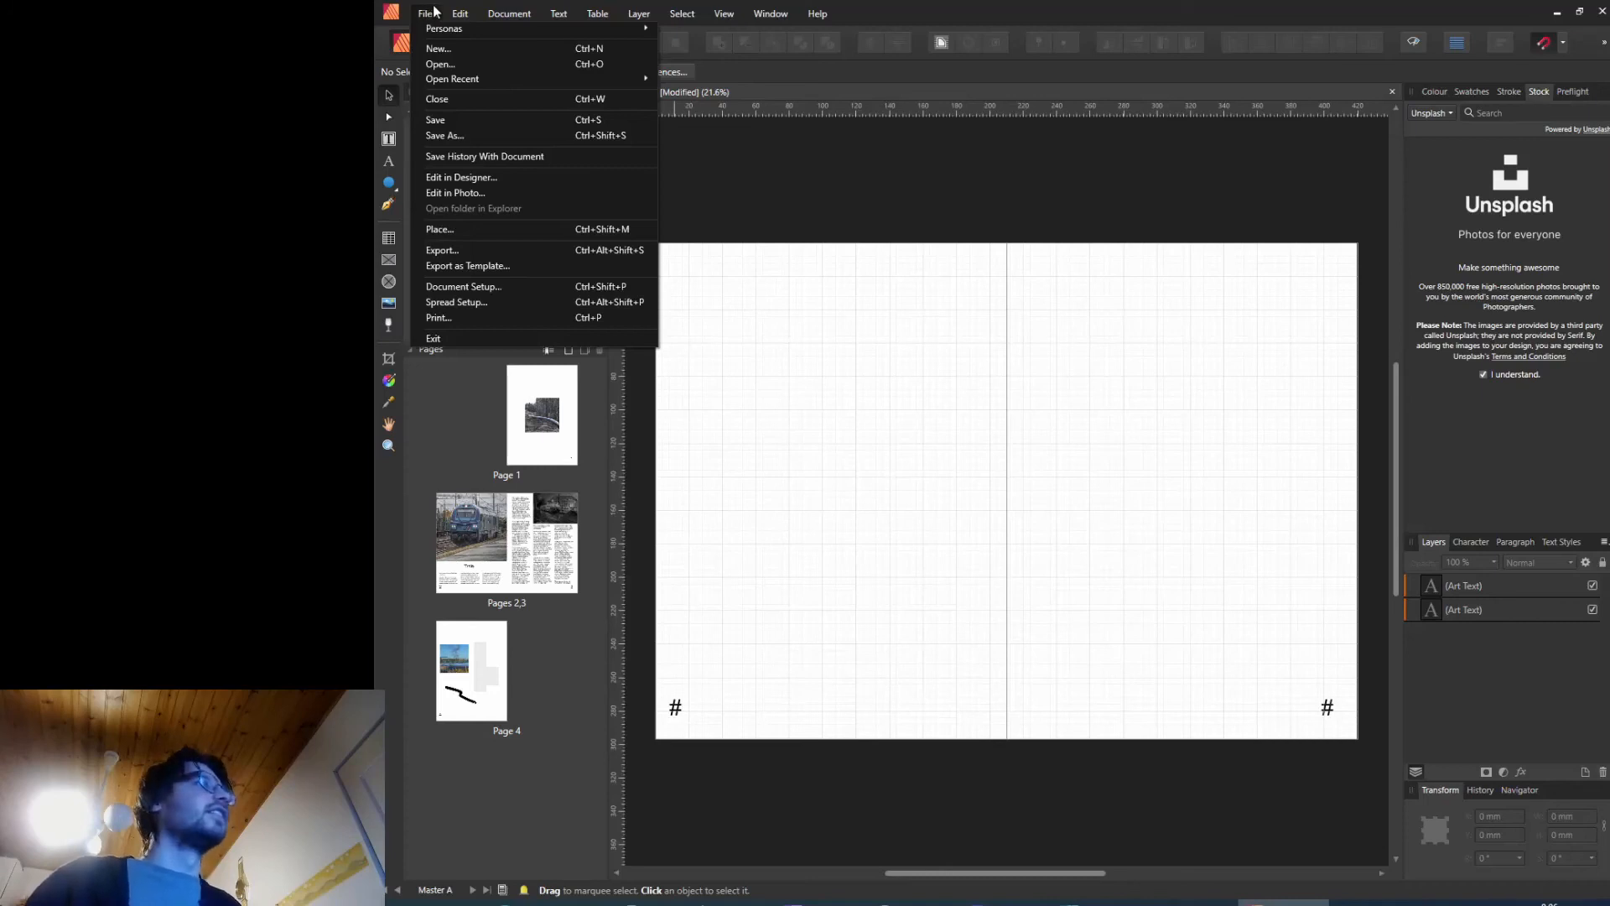
pyautogui.moveTo(457, 8)
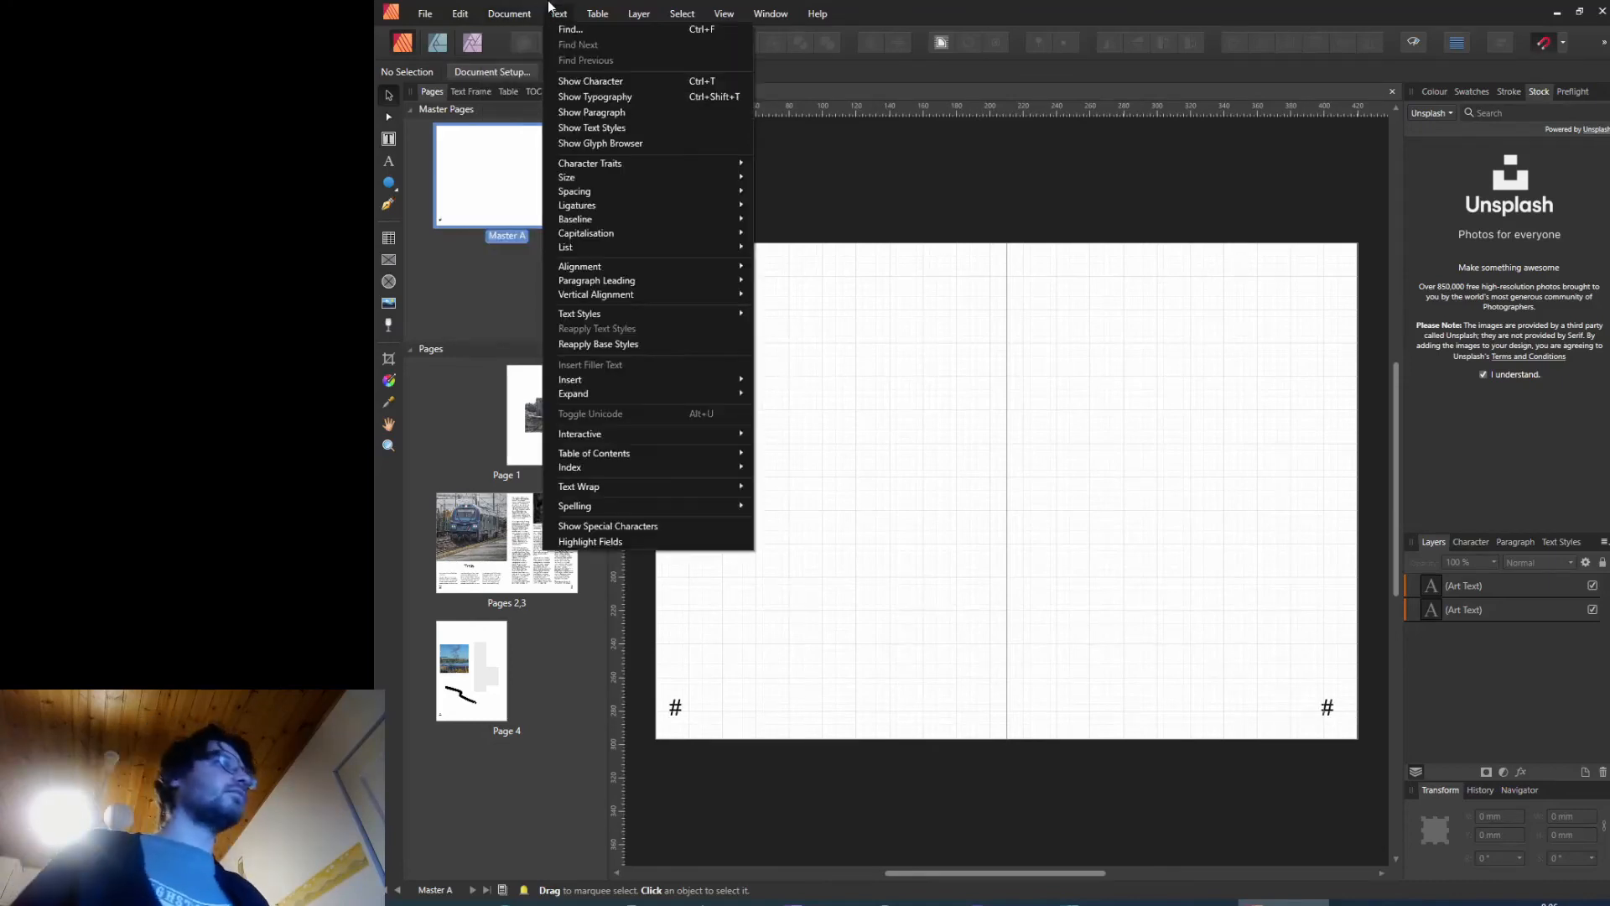
pyautogui.moveTo(647, 10)
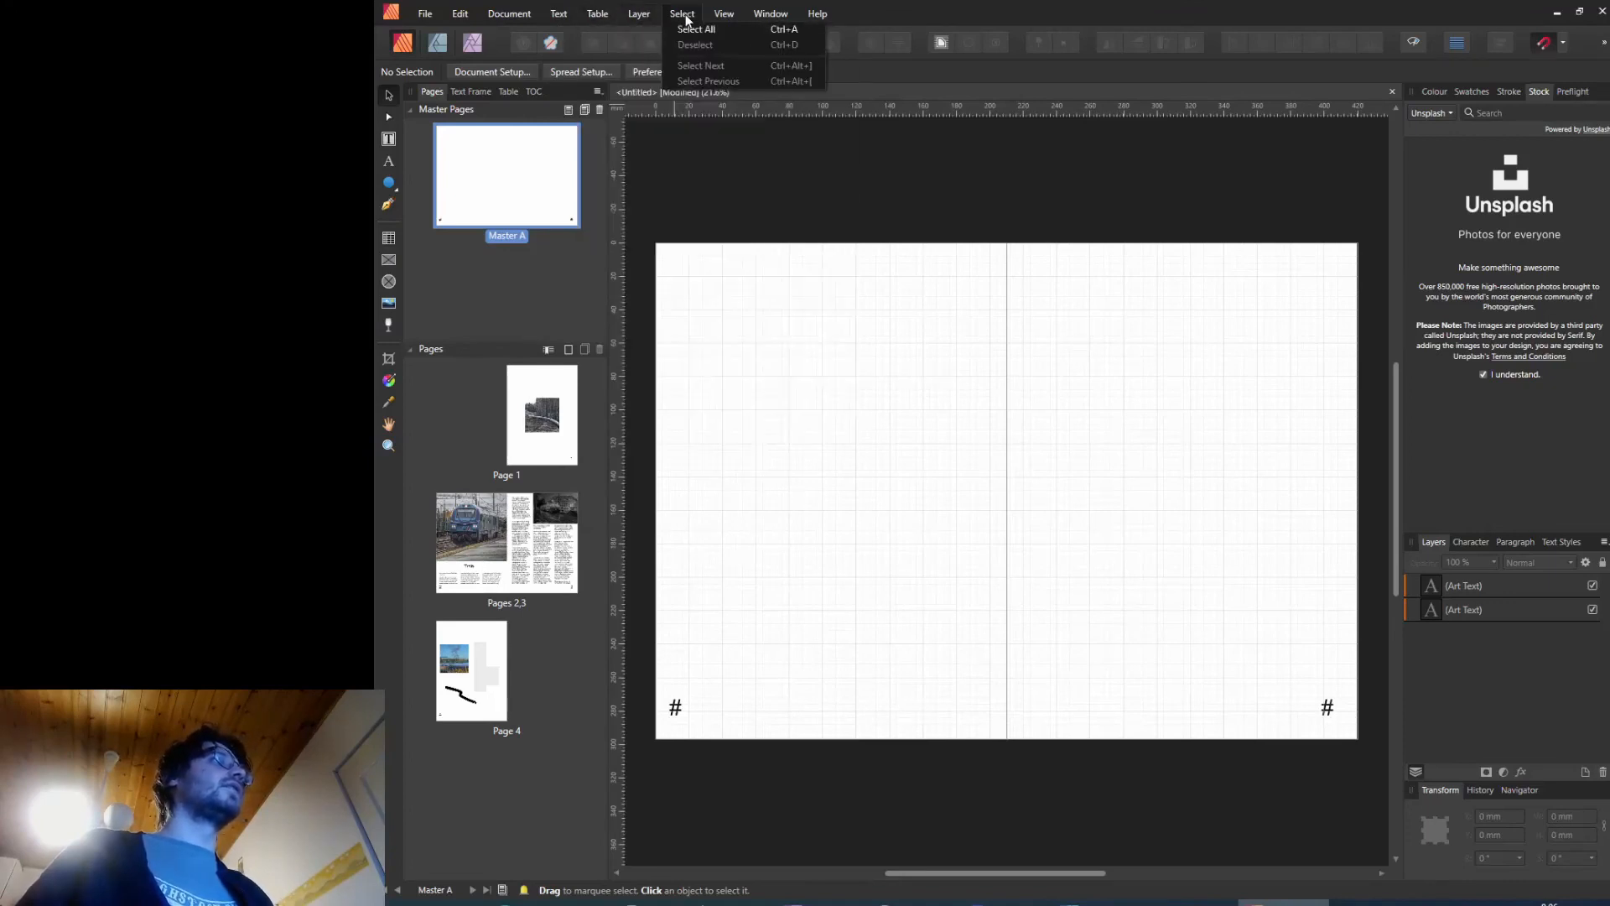
pyautogui.moveTo(763, 17)
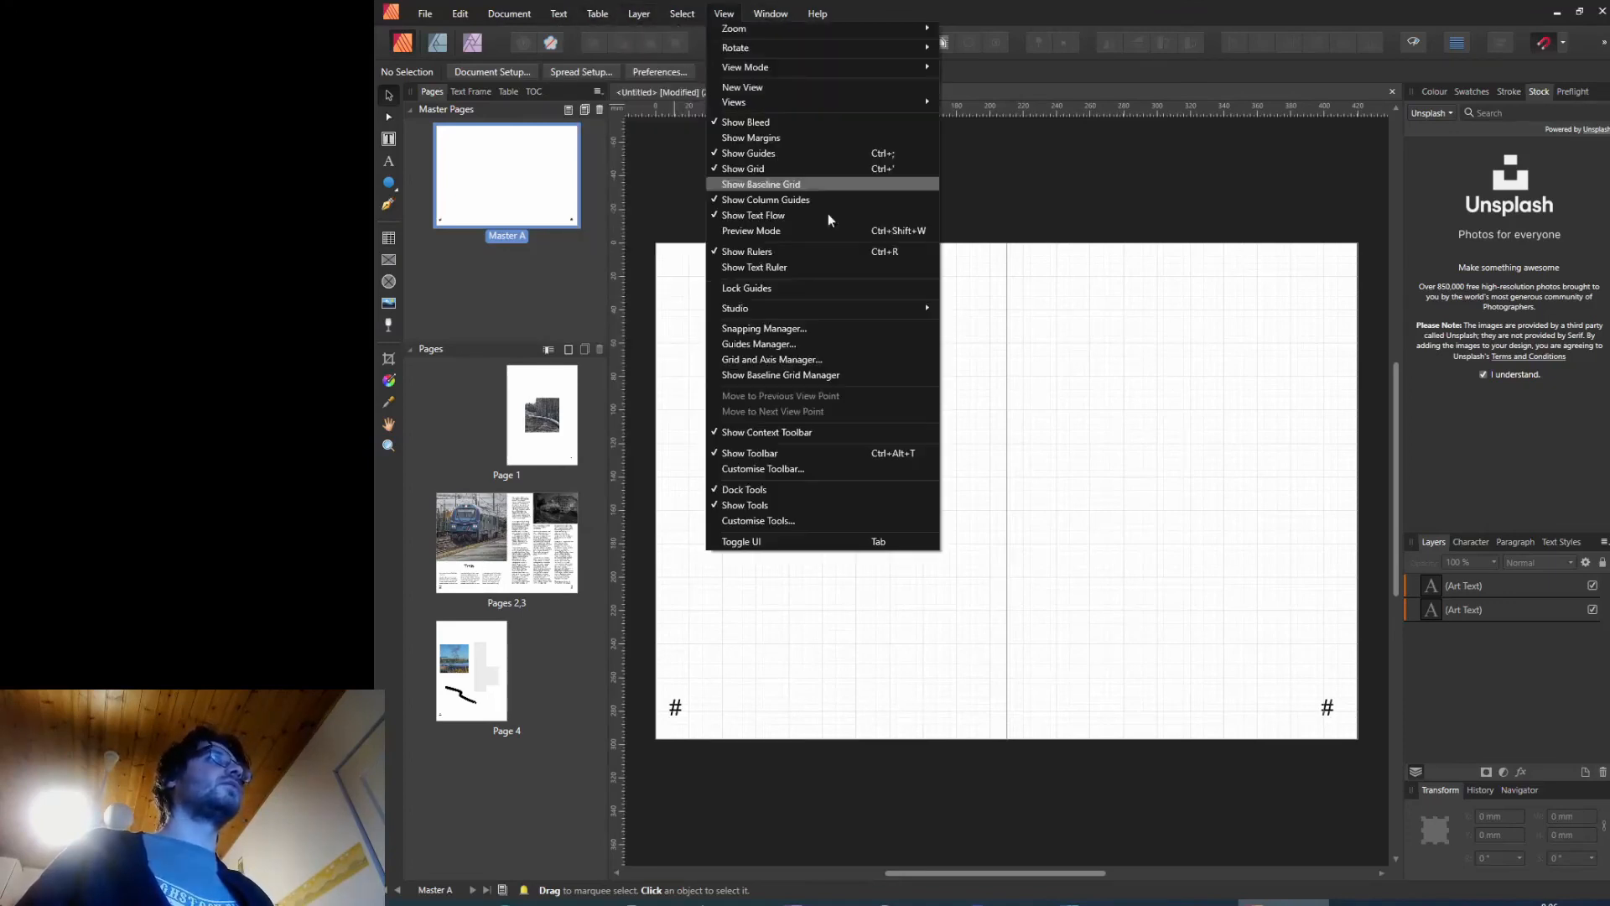
pyautogui.click(792, 169)
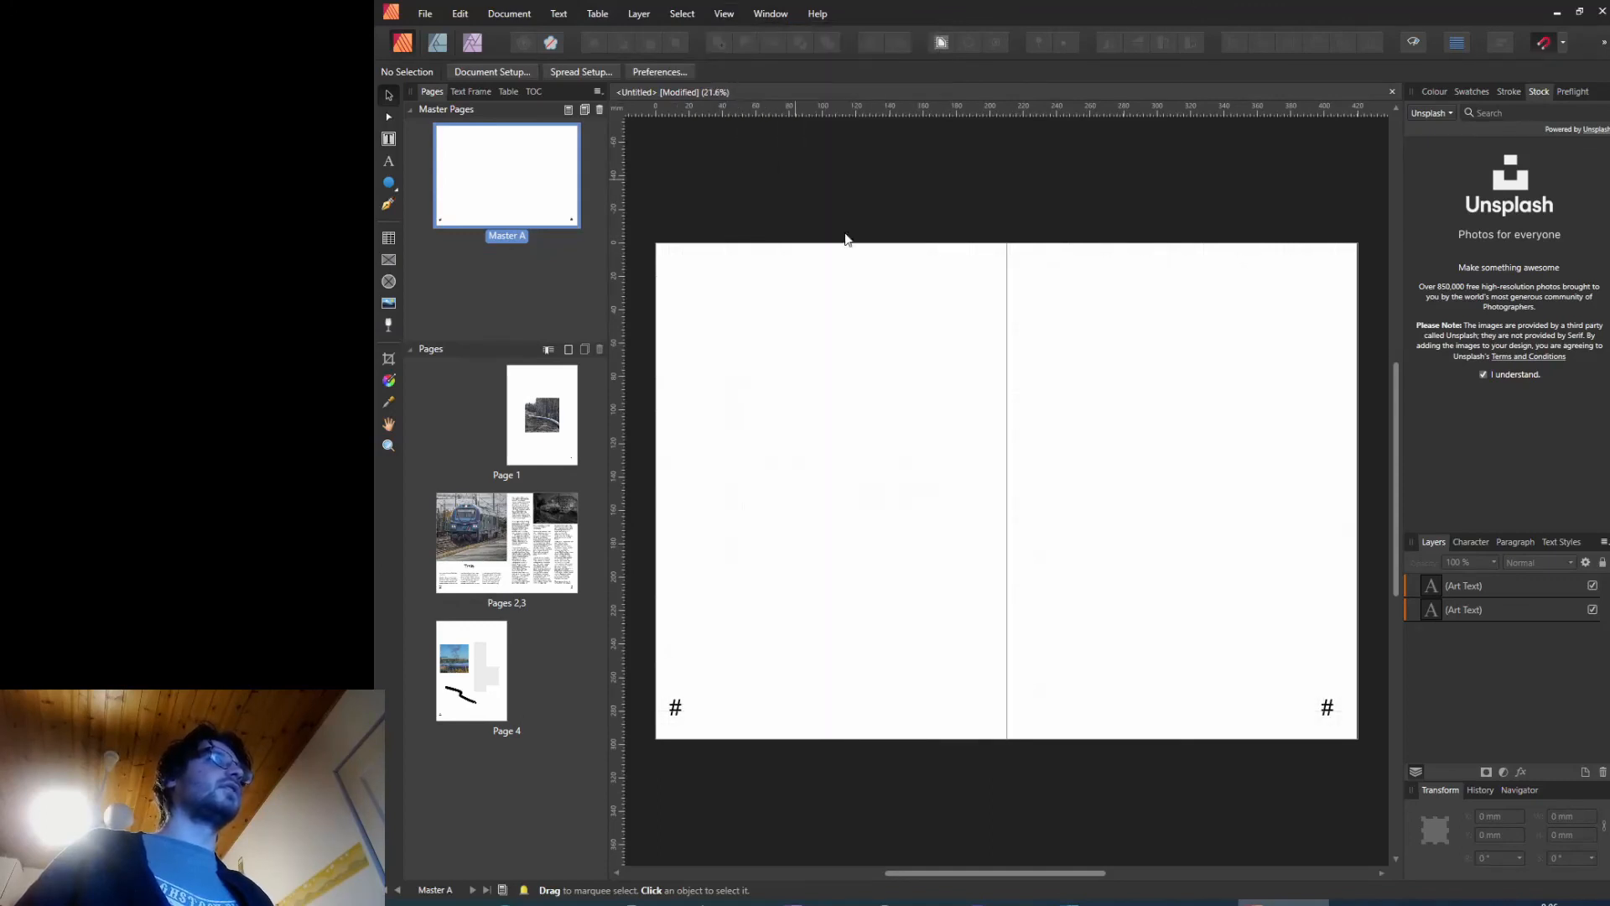
pyautogui.click(713, 15)
pyautogui.click(1031, 413)
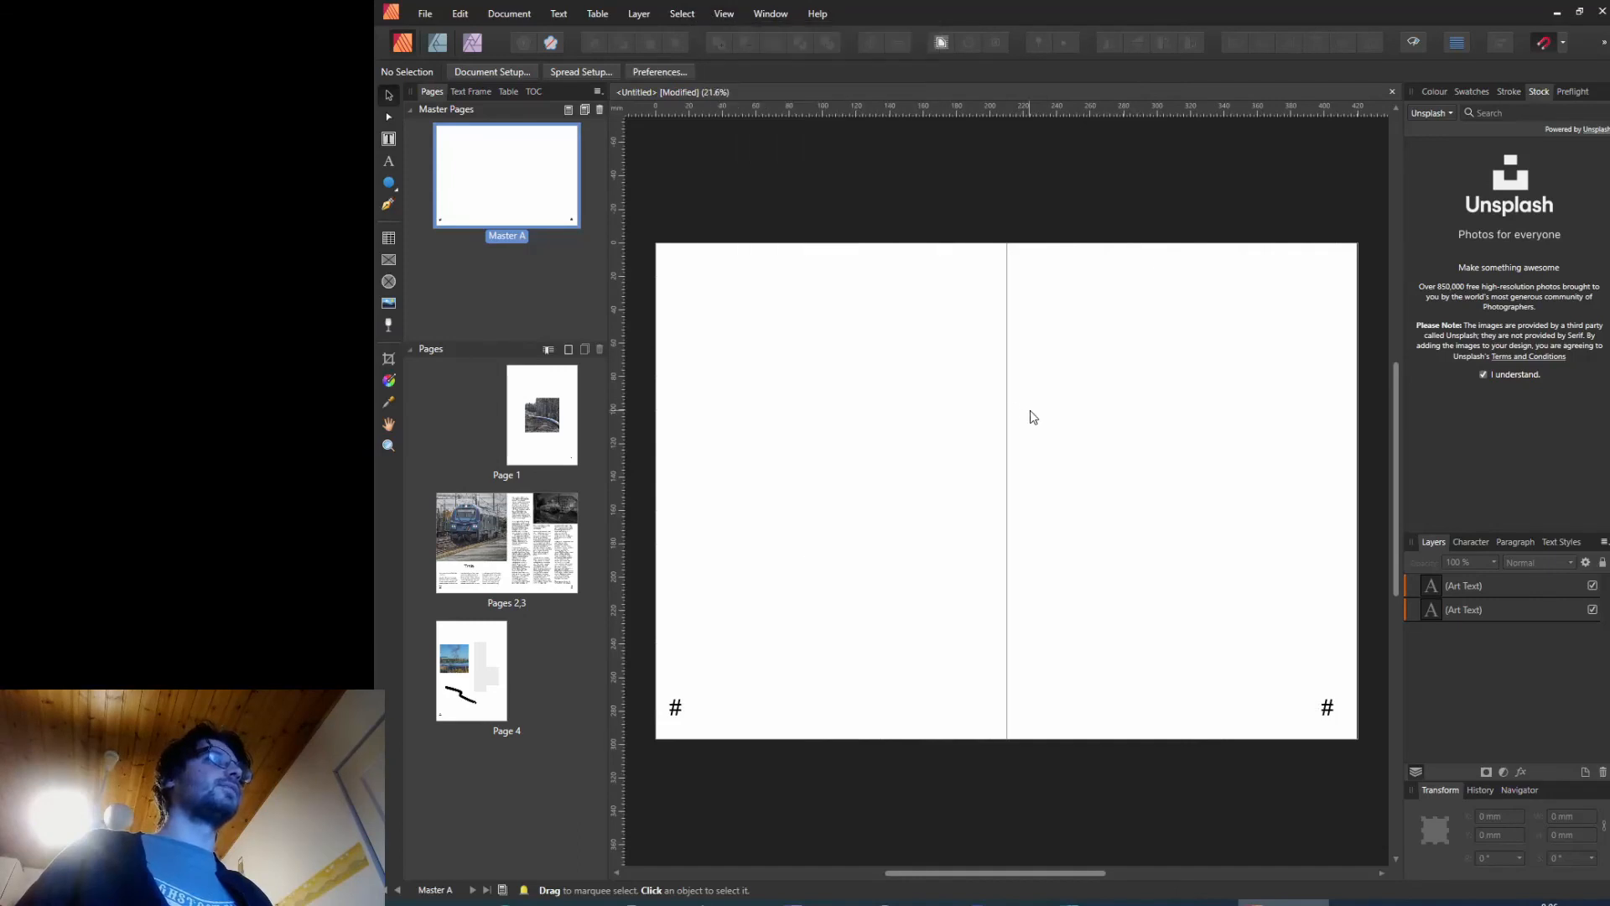
# Step: Open the PDF export settings, review the additional export options, and cancel the export
pyautogui.click(431, 12)
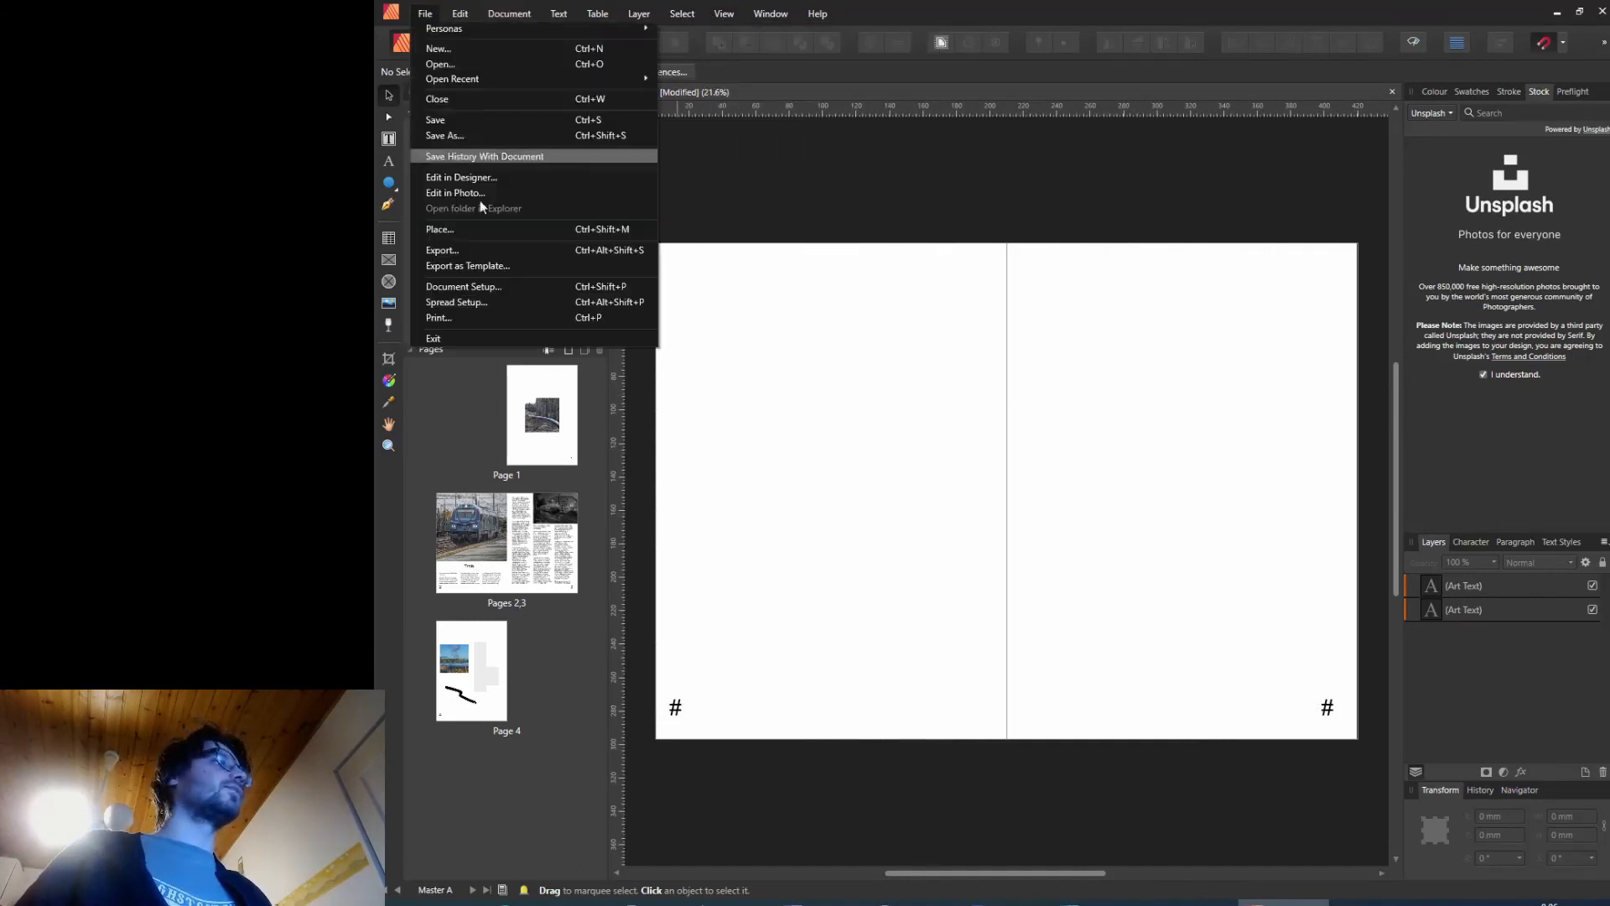
pyautogui.click(496, 249)
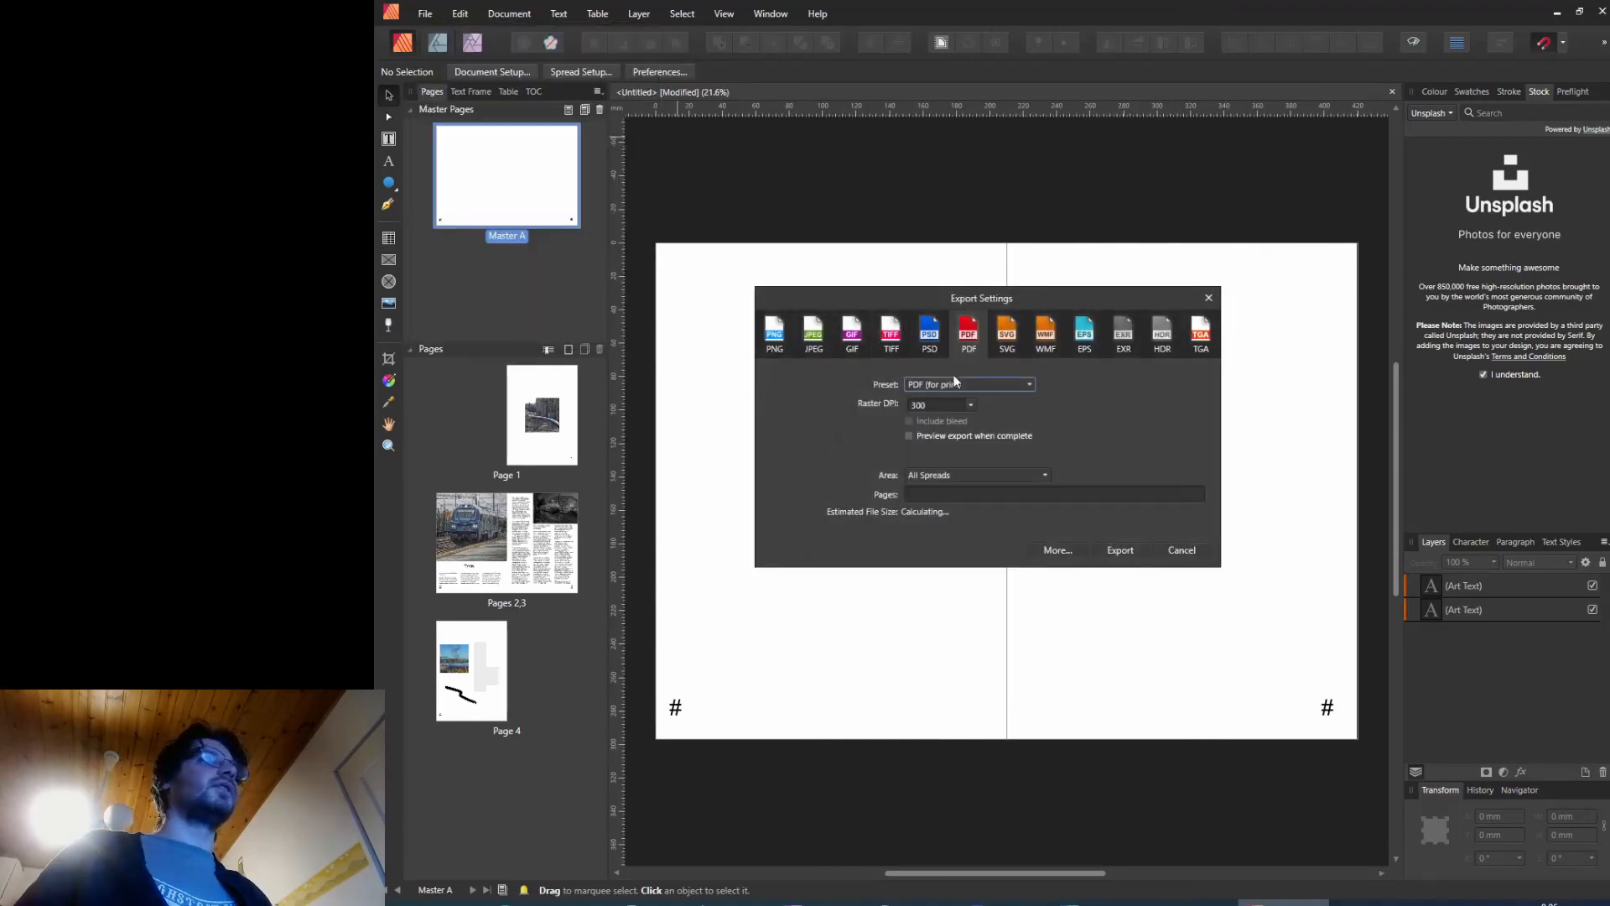
pyautogui.click(1059, 550)
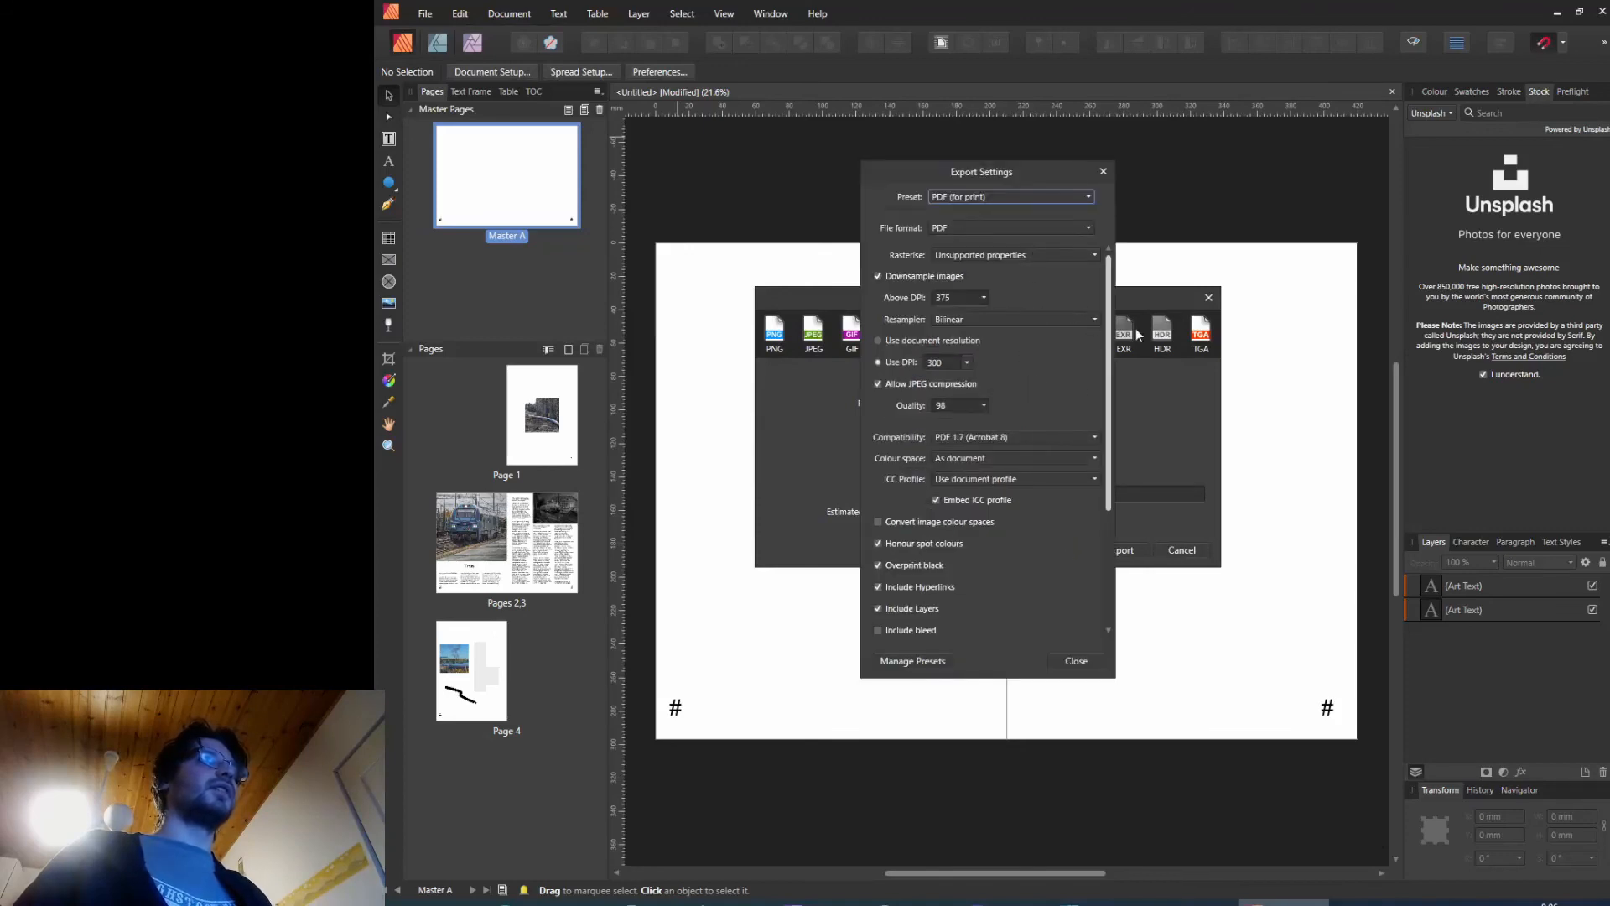
pyautogui.moveTo(1109, 326)
pyautogui.mouseDown()
pyautogui.moveTo(1107, 473)
pyautogui.moveTo(1113, 300)
pyautogui.mouseUp()
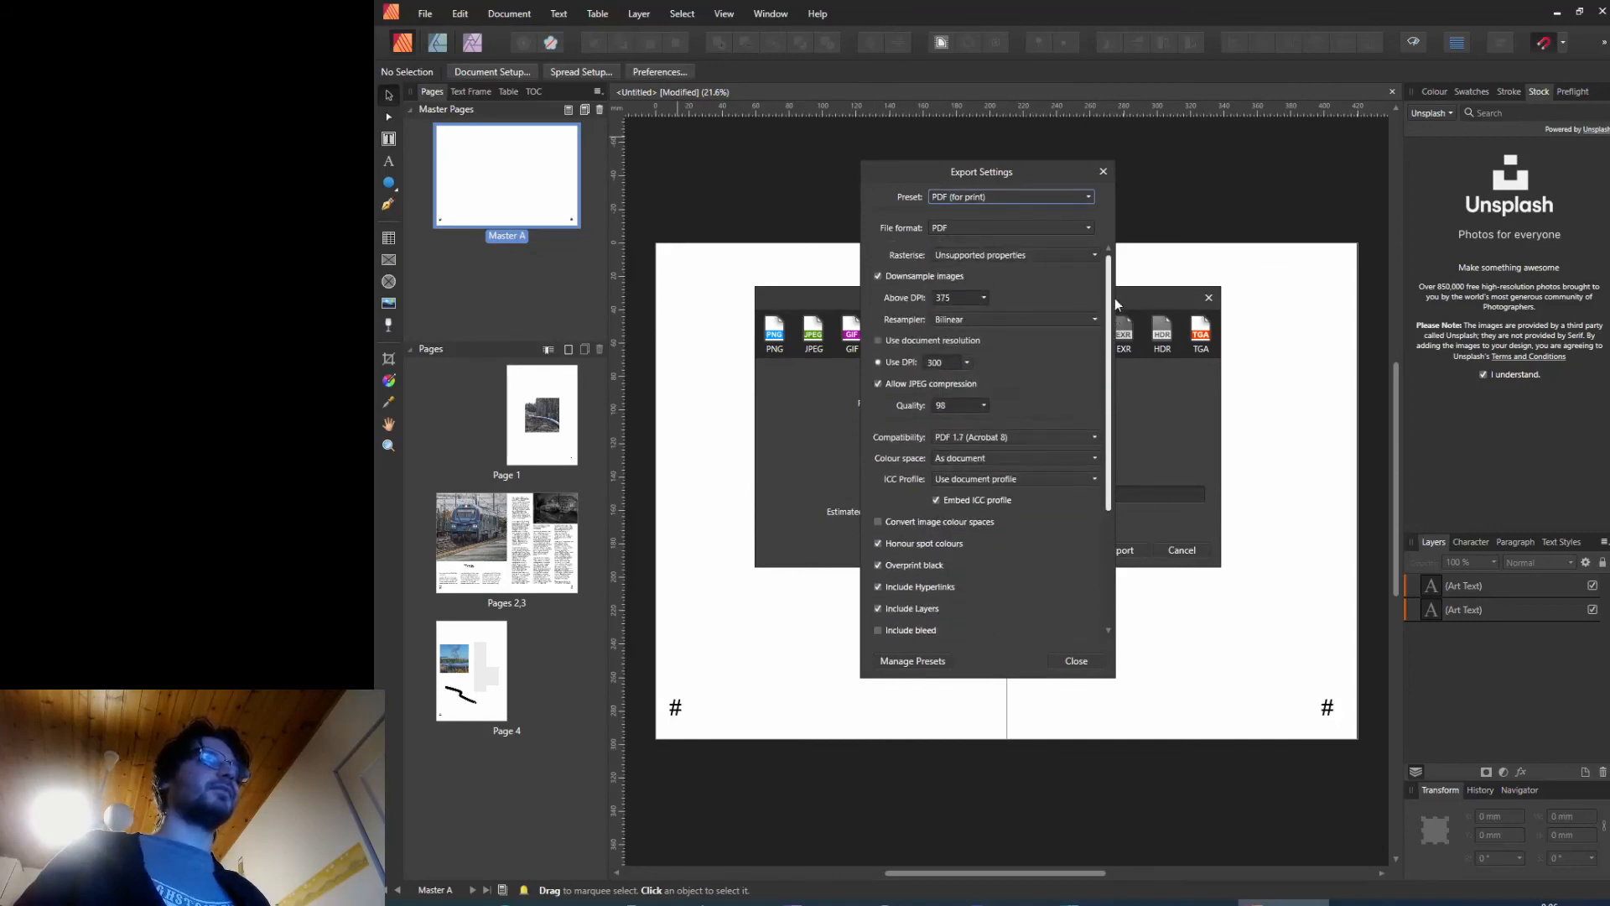
pyautogui.click(1097, 664)
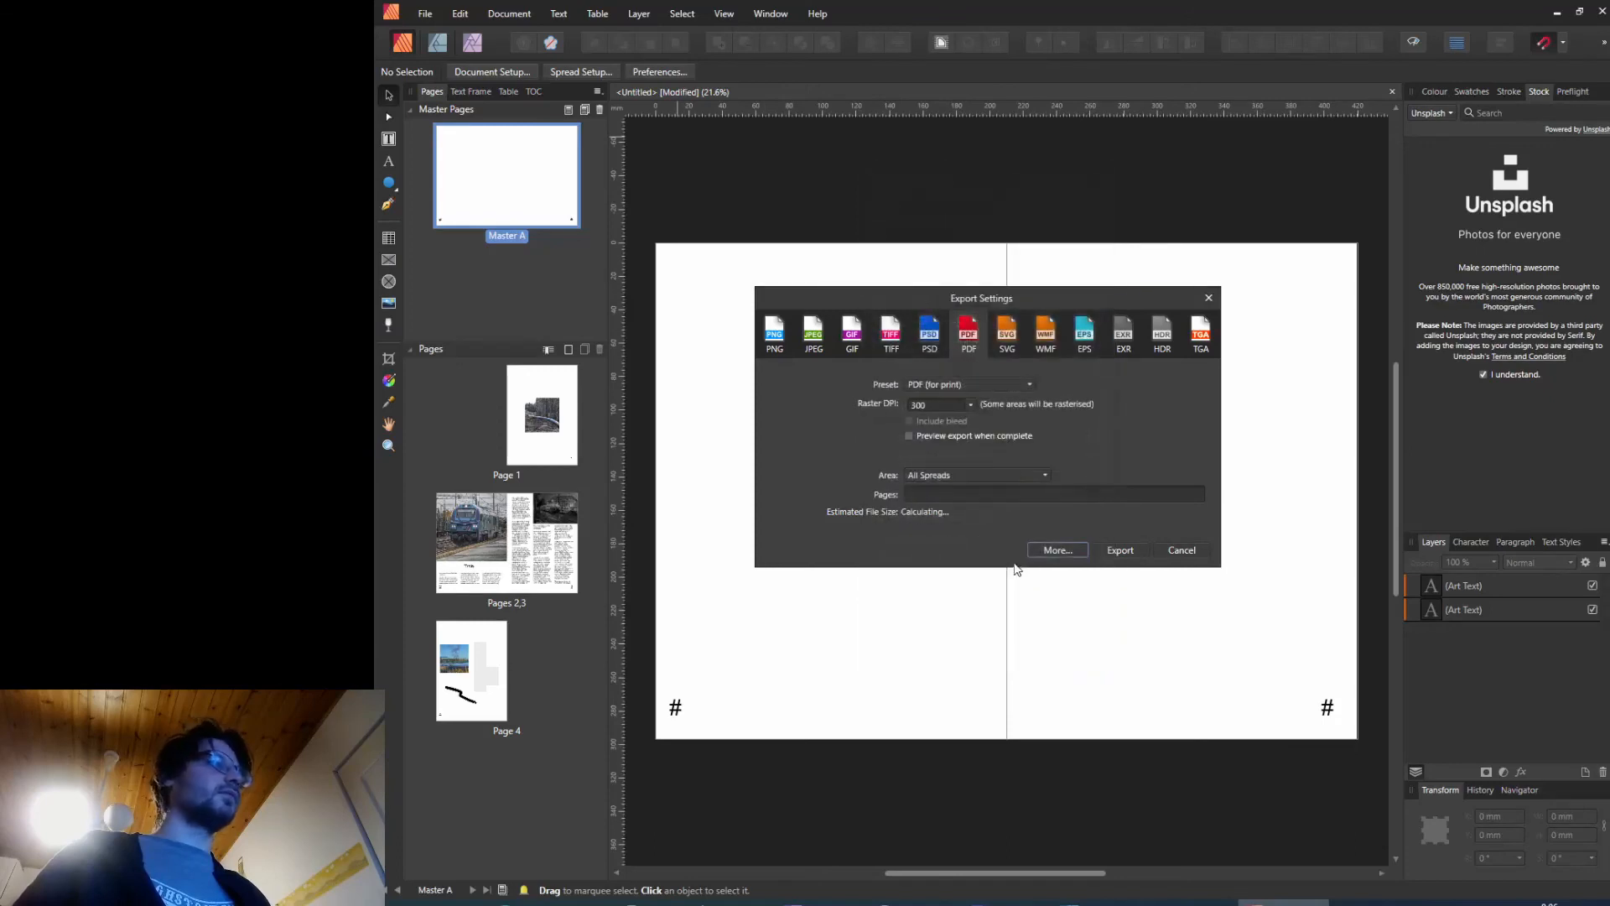
pyautogui.click(1181, 549)
# Step: Open the Print dialog to review its layout settings, then cancel it
pyautogui.click(425, 13)
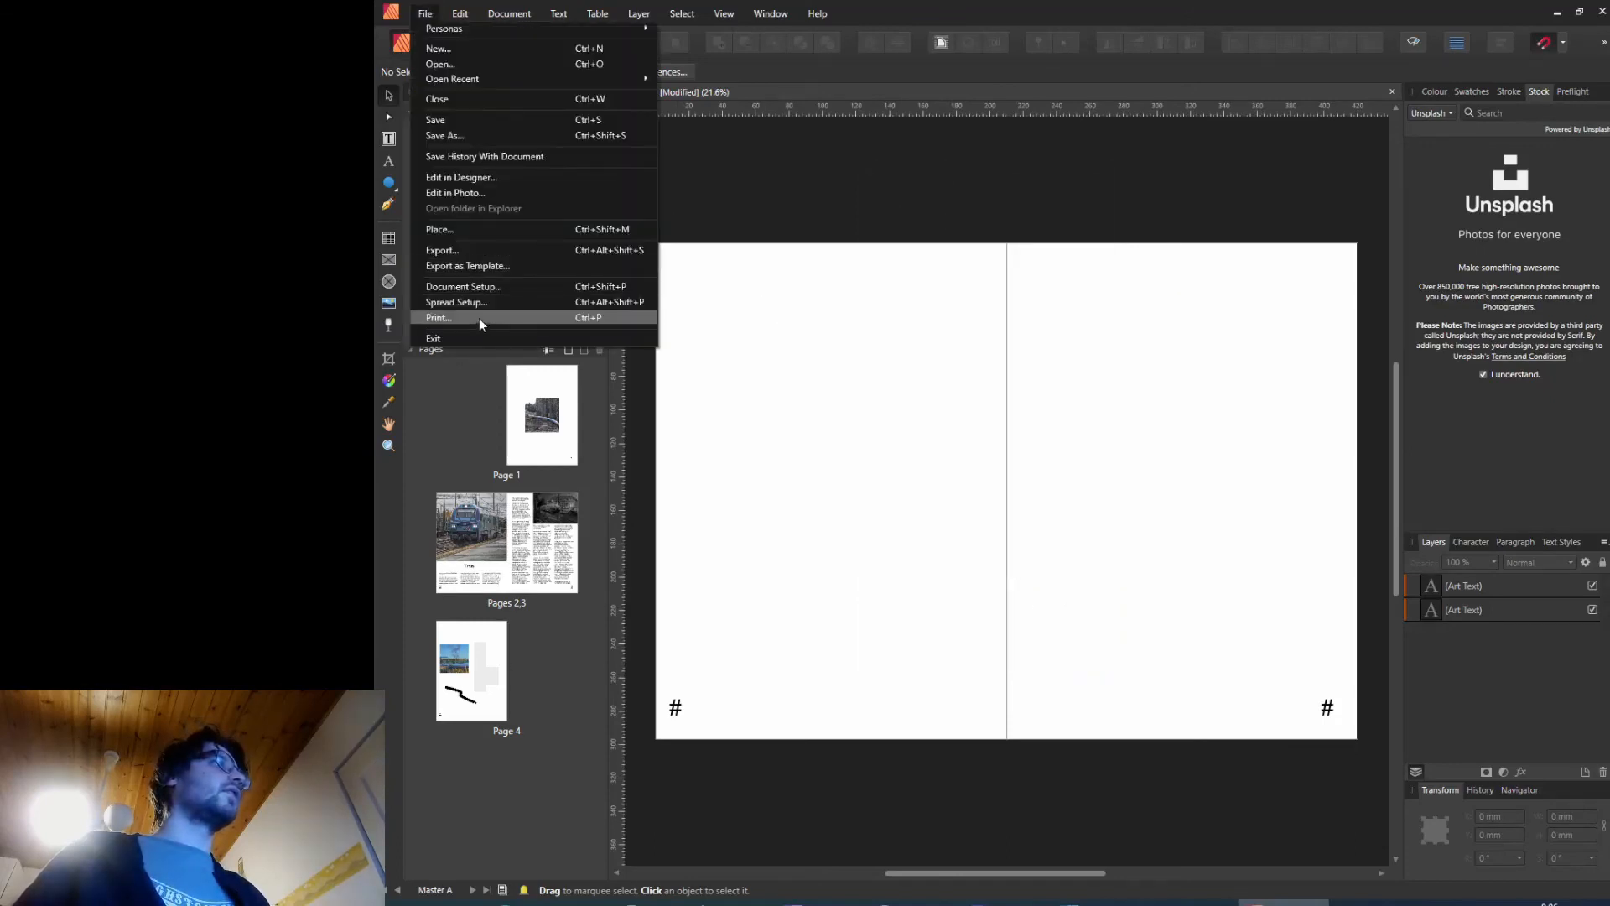
pyautogui.click(738, 379)
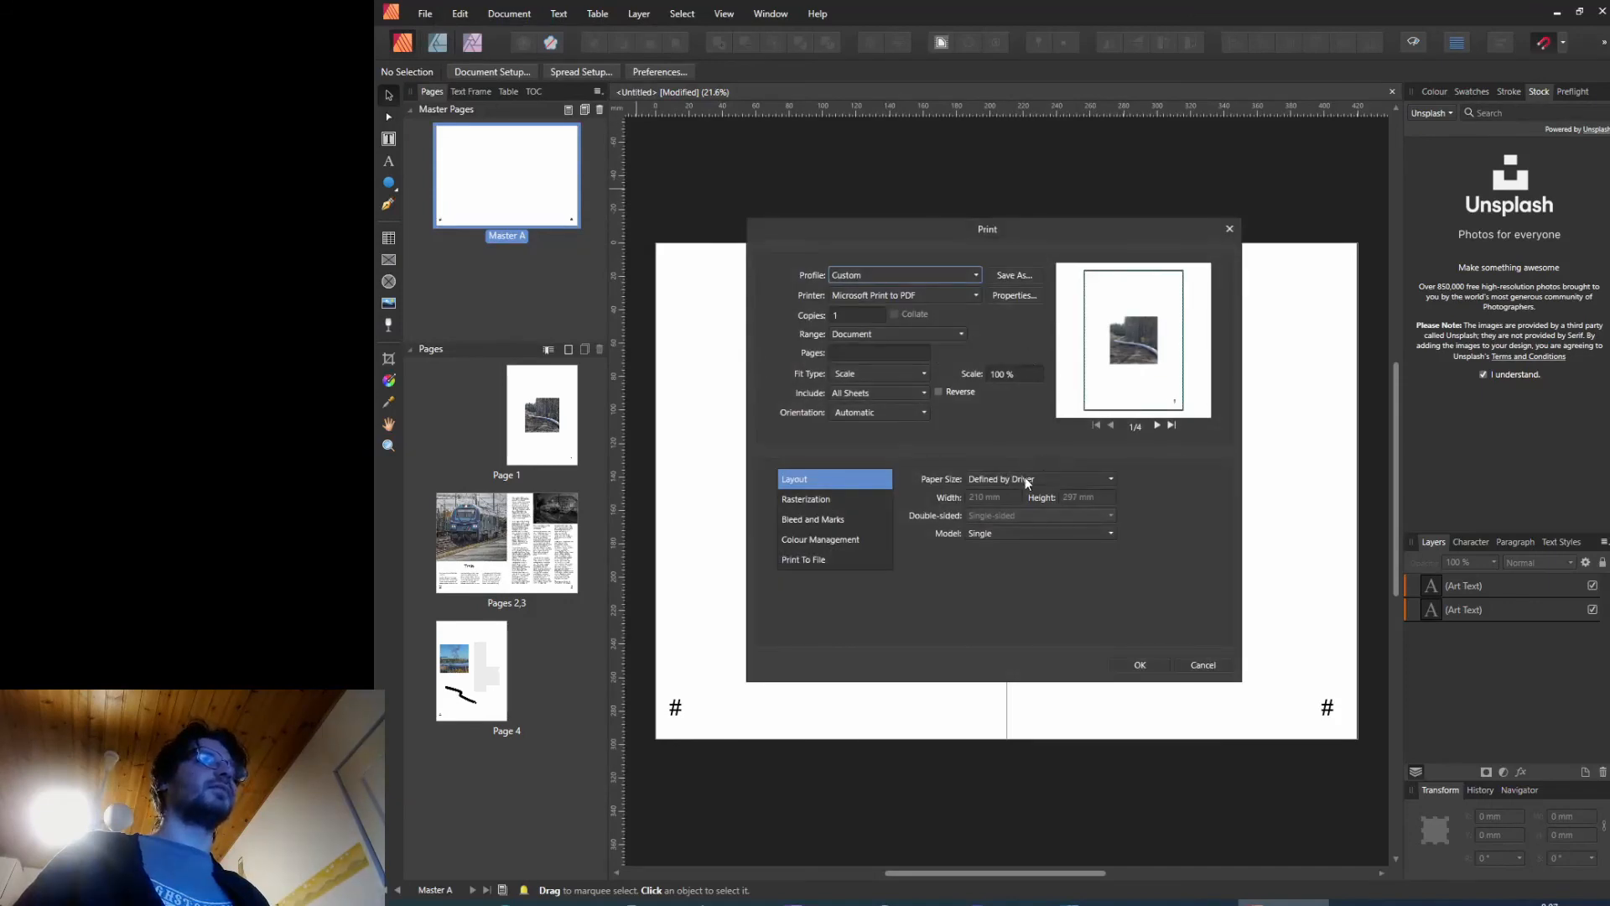
pyautogui.click(1208, 668)
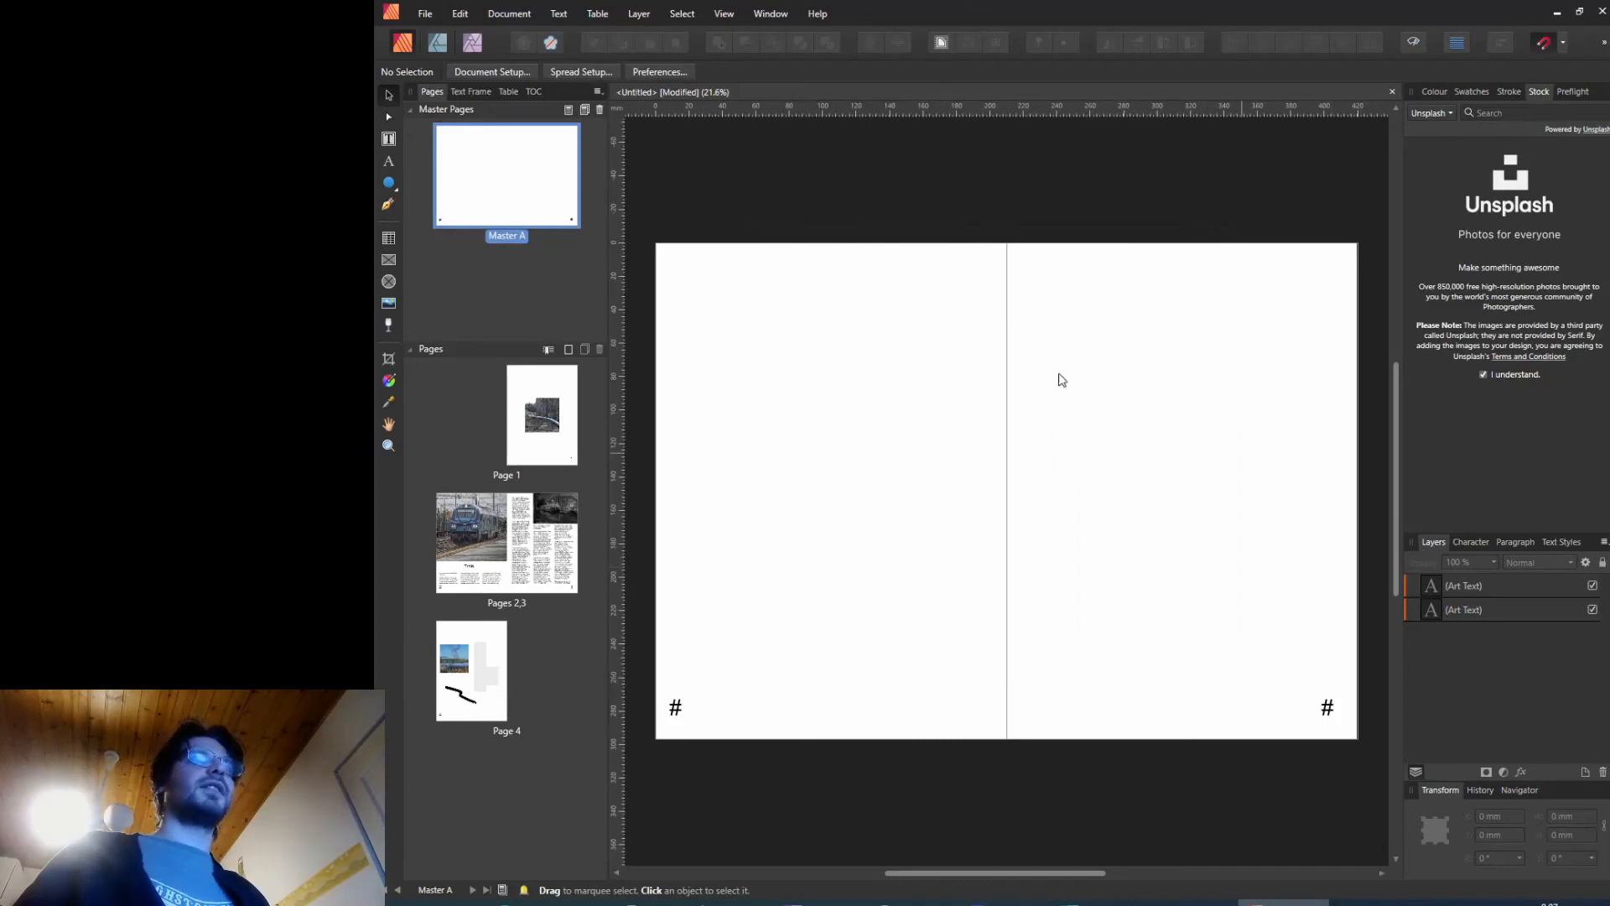
# Step: Open the pages 2–3 spread
pyautogui.doubleClick(499, 516)
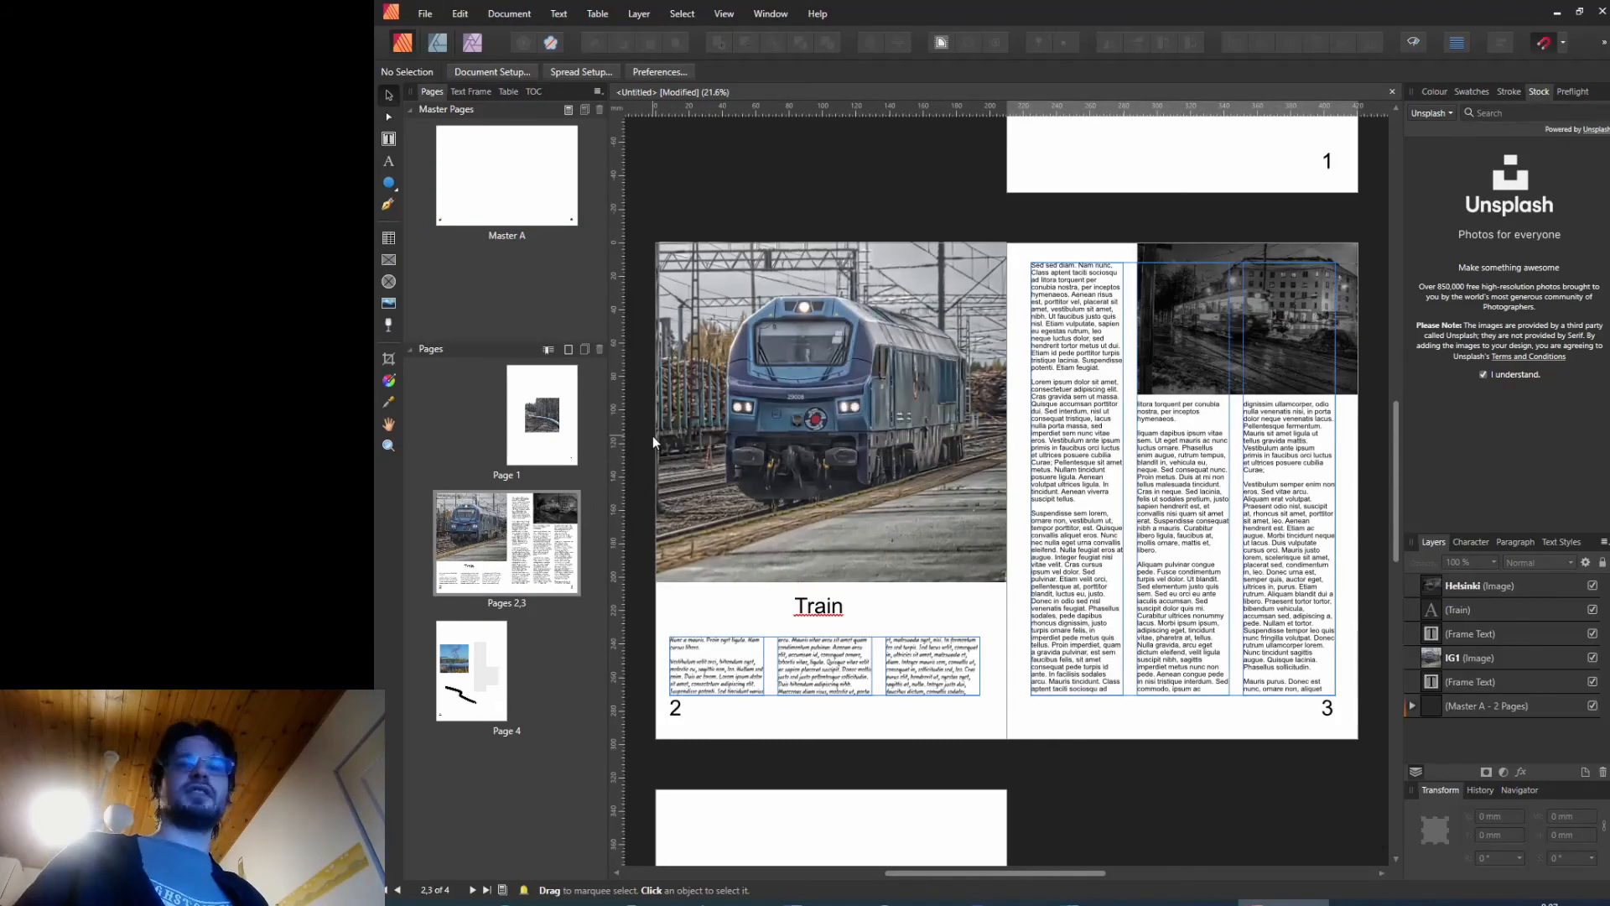